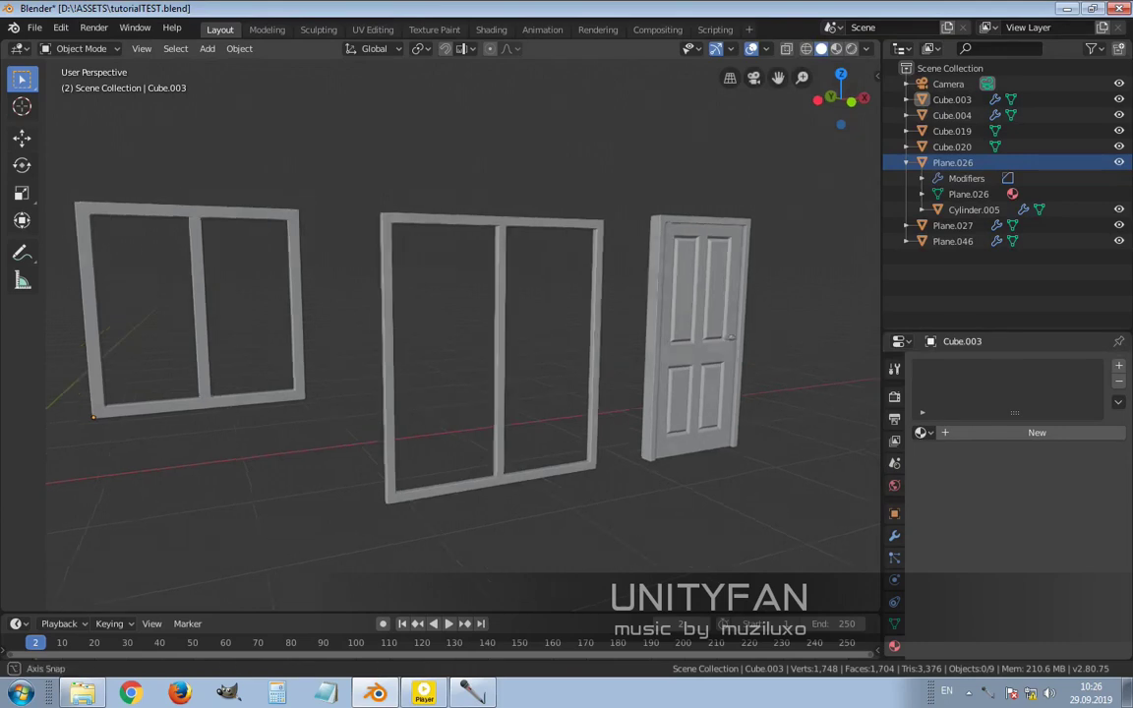
- Add a new plane mesh to the scene
scroll(443, 334, "up", 4)
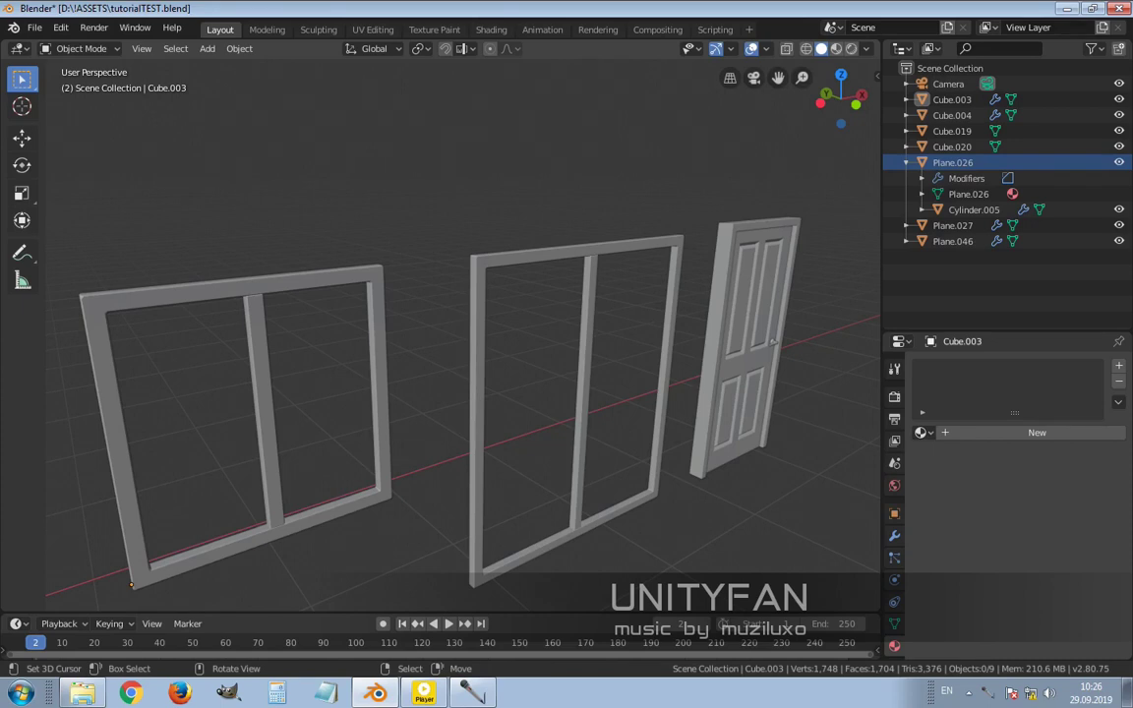
scroll(442, 334, "down", 3)
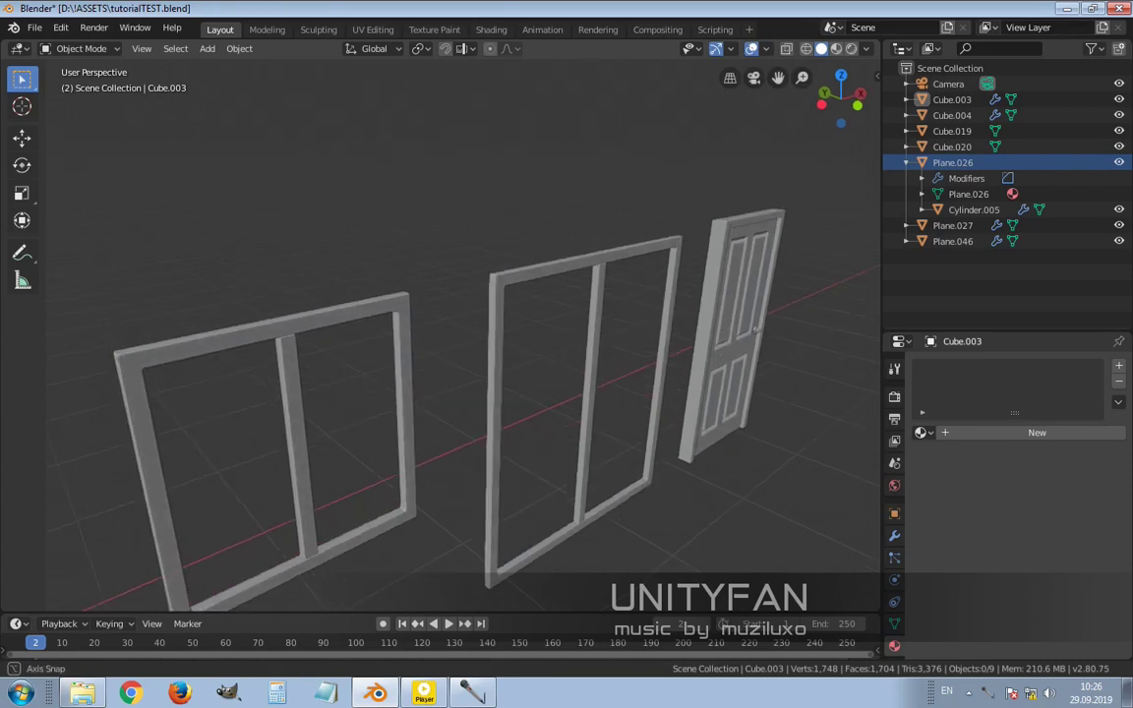
middle_click_drag(443, 334, 384, 326)
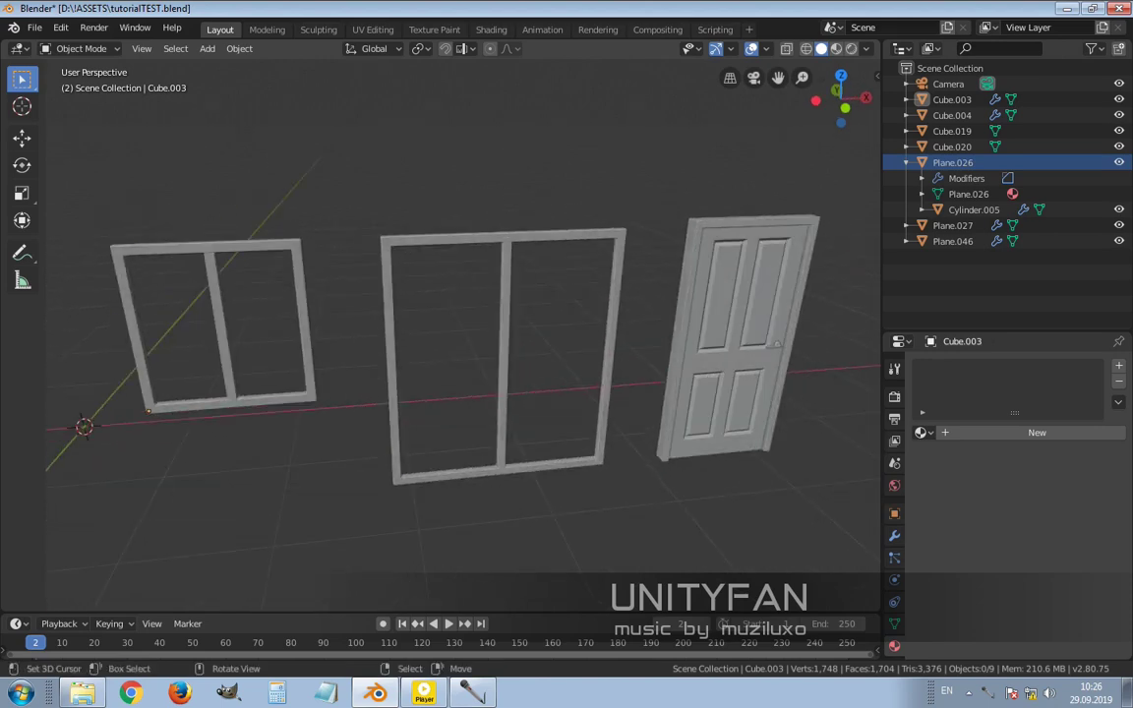
scroll(443, 334, "up", 2)
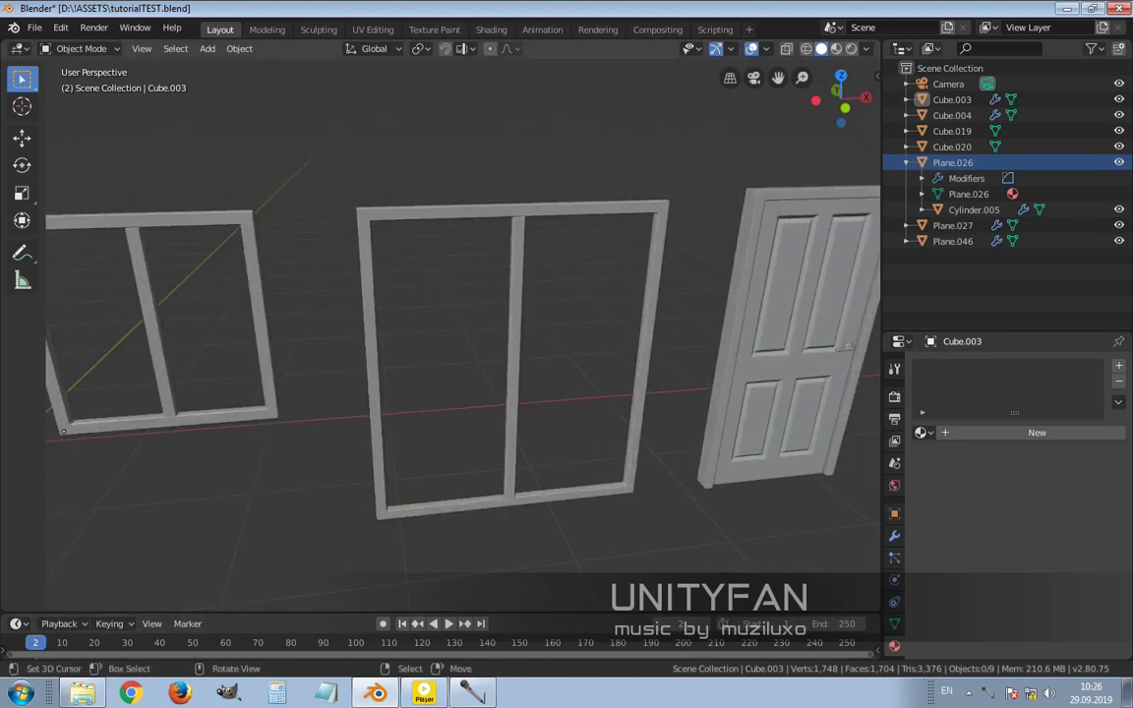
scroll(443, 335, "down", 2)
middle_click_drag(443, 335, 462, 332)
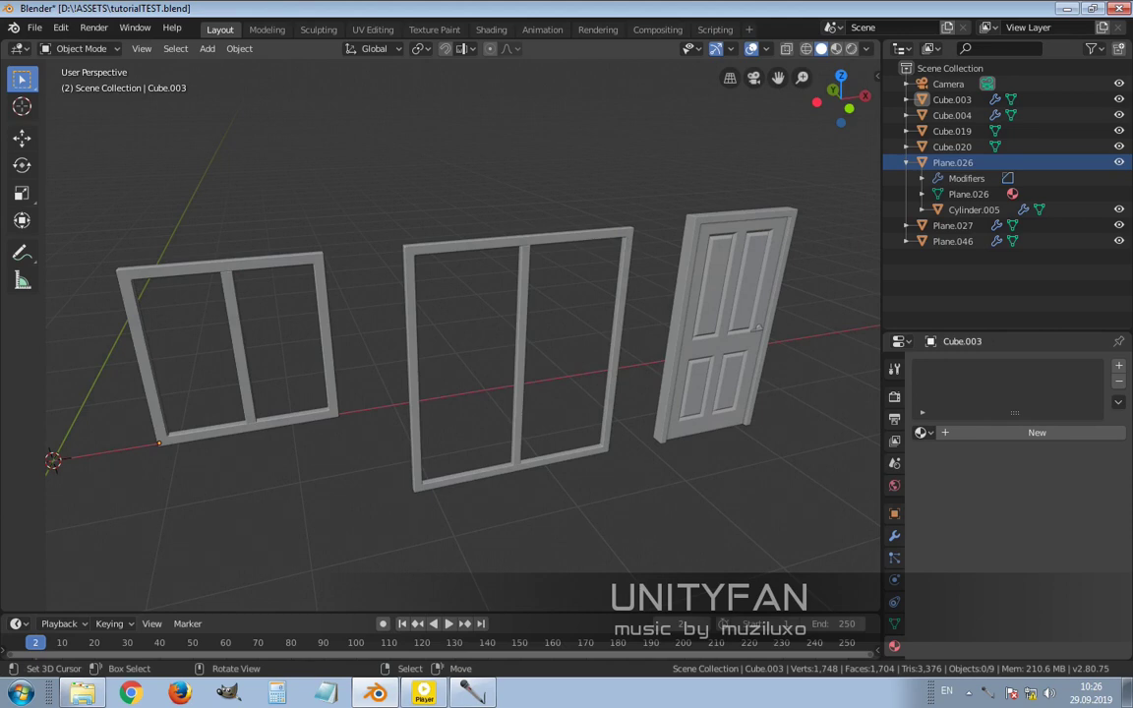
scroll(443, 334, "down", 2)
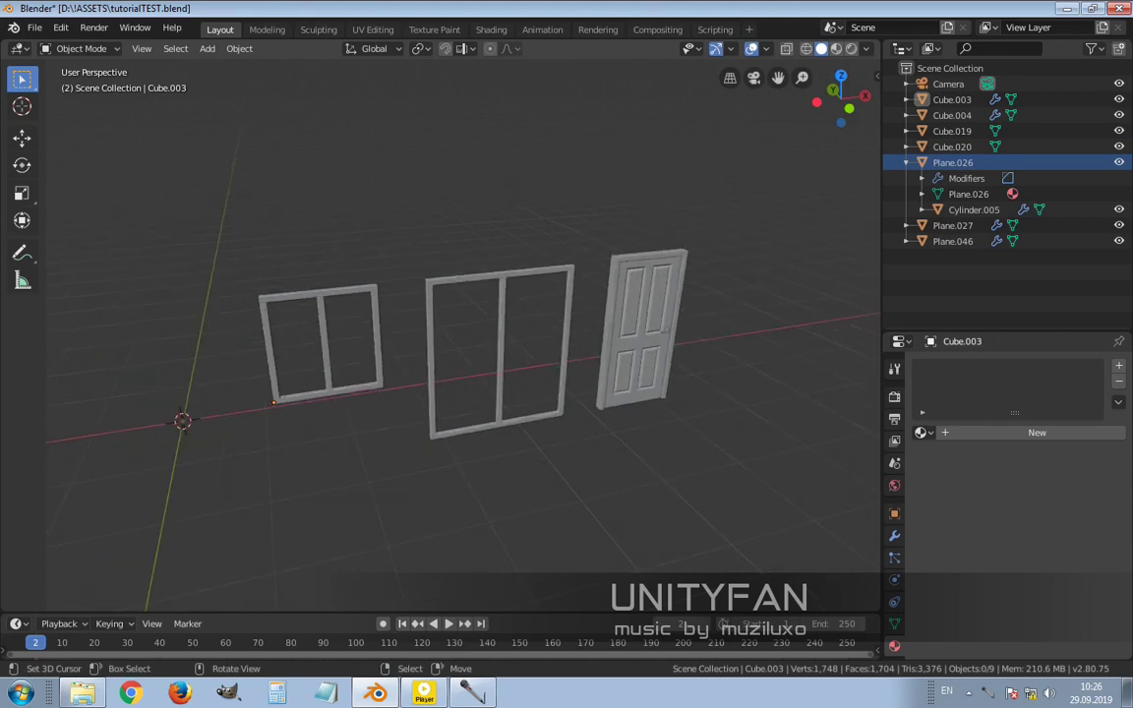
middle_click_drag(443, 334, 494, 325)
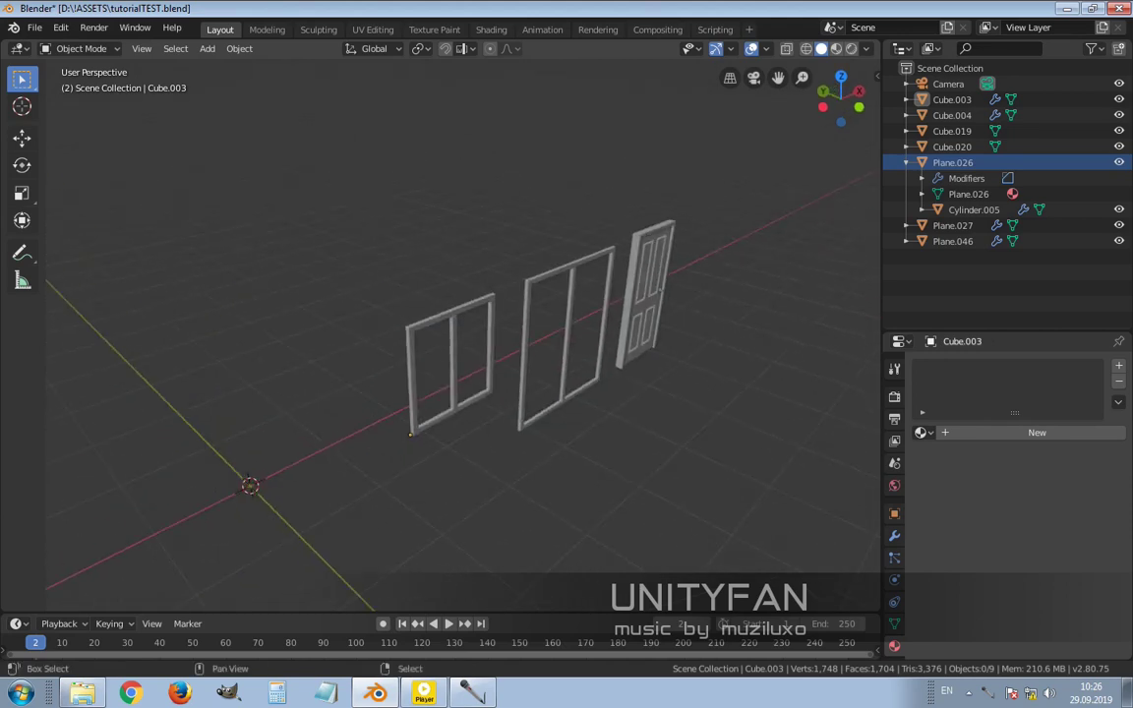
key("shift+a")
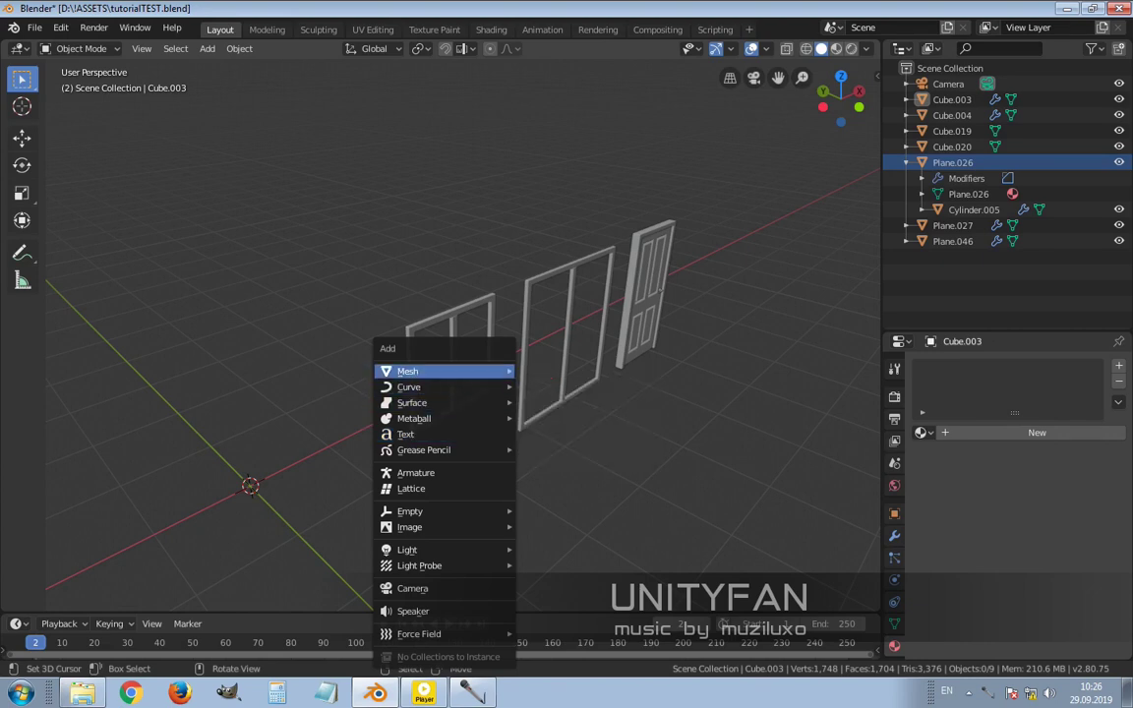
mouse_move(443, 371)
left_click(544, 372)
middle_click_drag(544, 372, 698, 369)
- In edge mode, narrow the plane into a thin strip stretched 2 m along X
key("Tab")
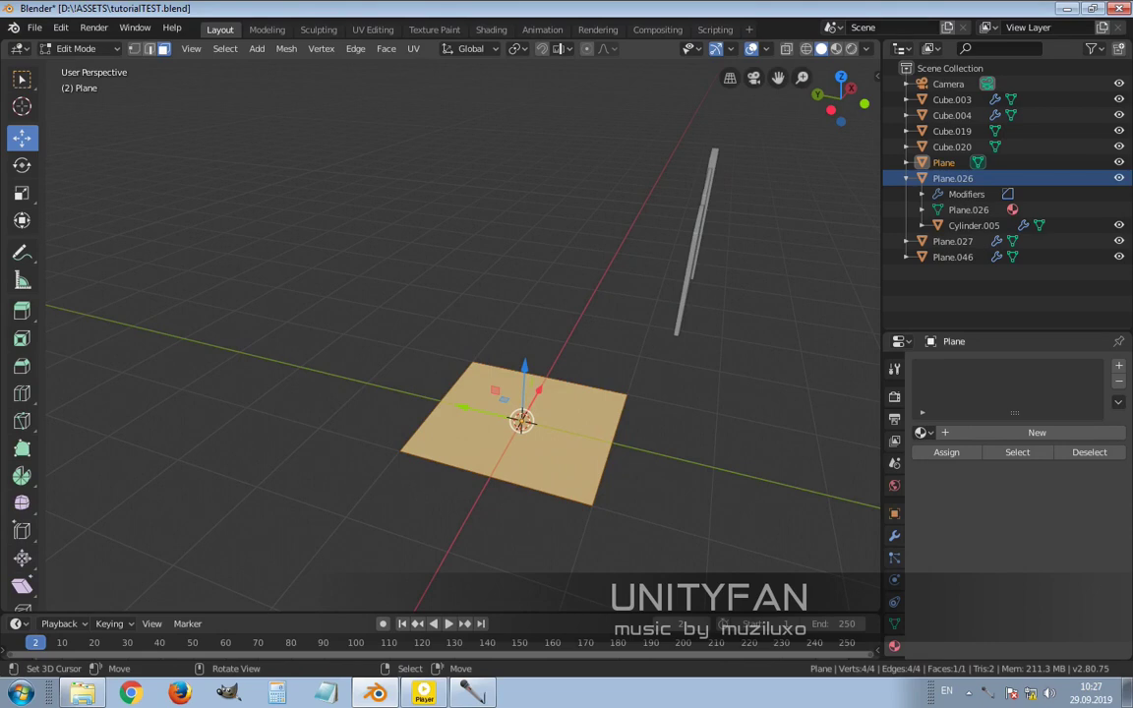
key("2")
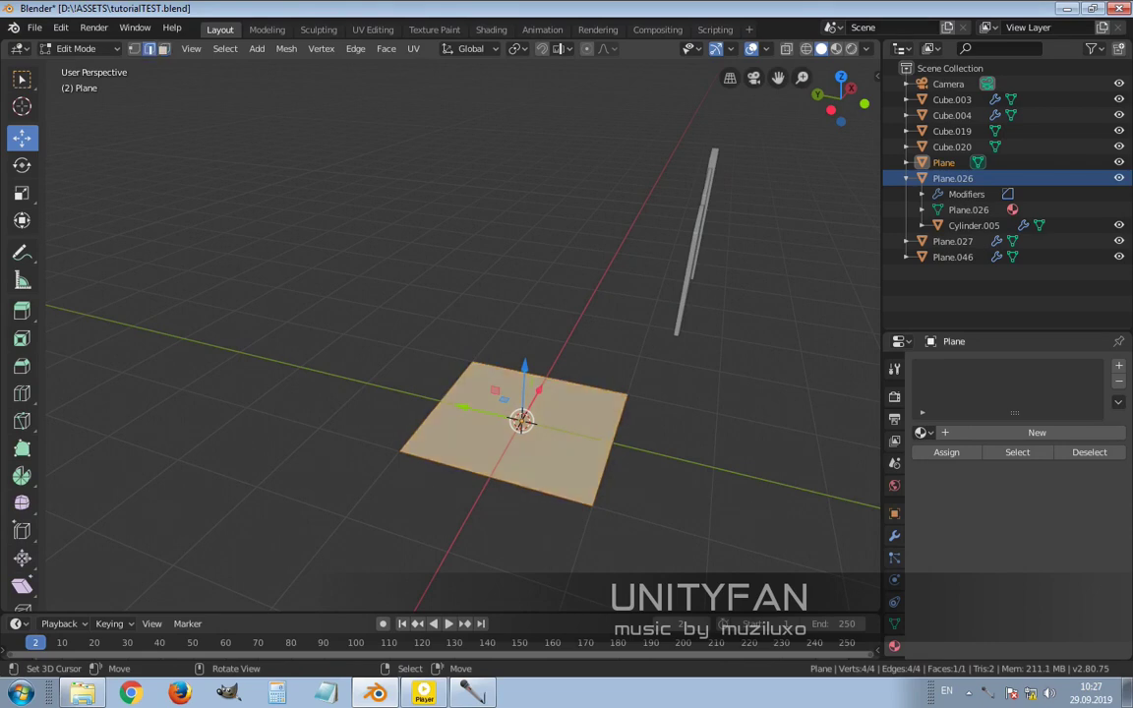
left_click(612, 443)
left_click_drag(612, 443, 518, 414)
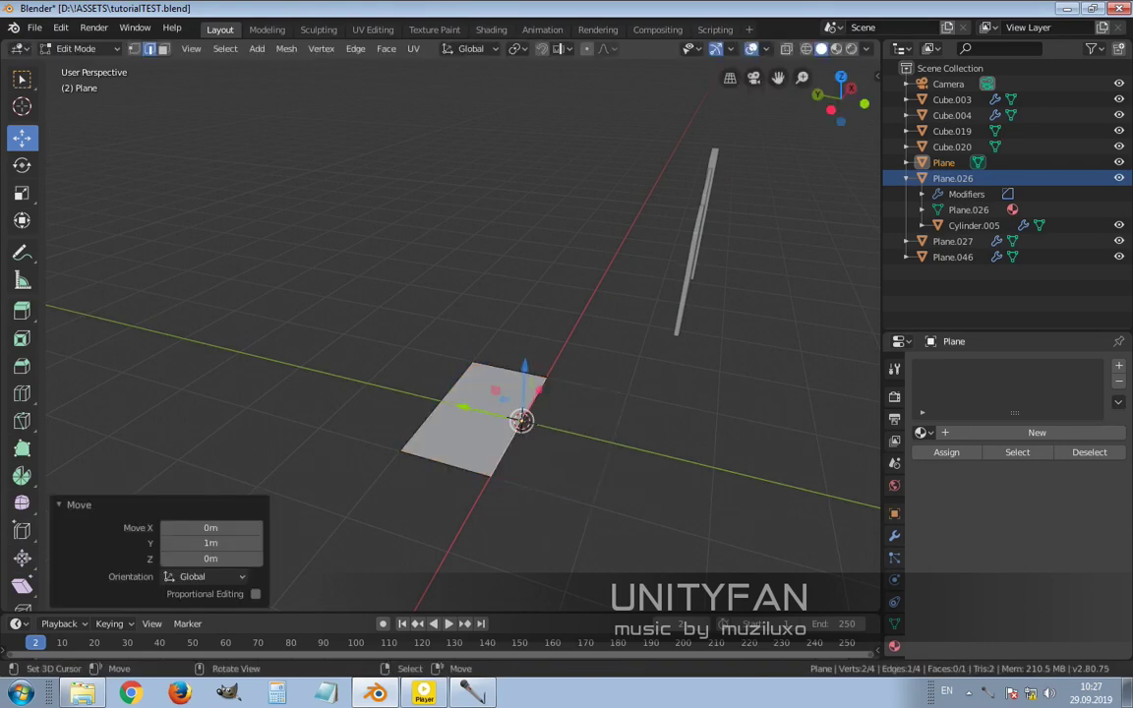
middle_click_drag(518, 413, 428, 435)
left_click_drag(373, 421, 492, 454)
mouse_move(492, 455)
middle_mouse_down()
mouse_move(412, 497)
mouse_move(492, 470)
middle_mouse_up()
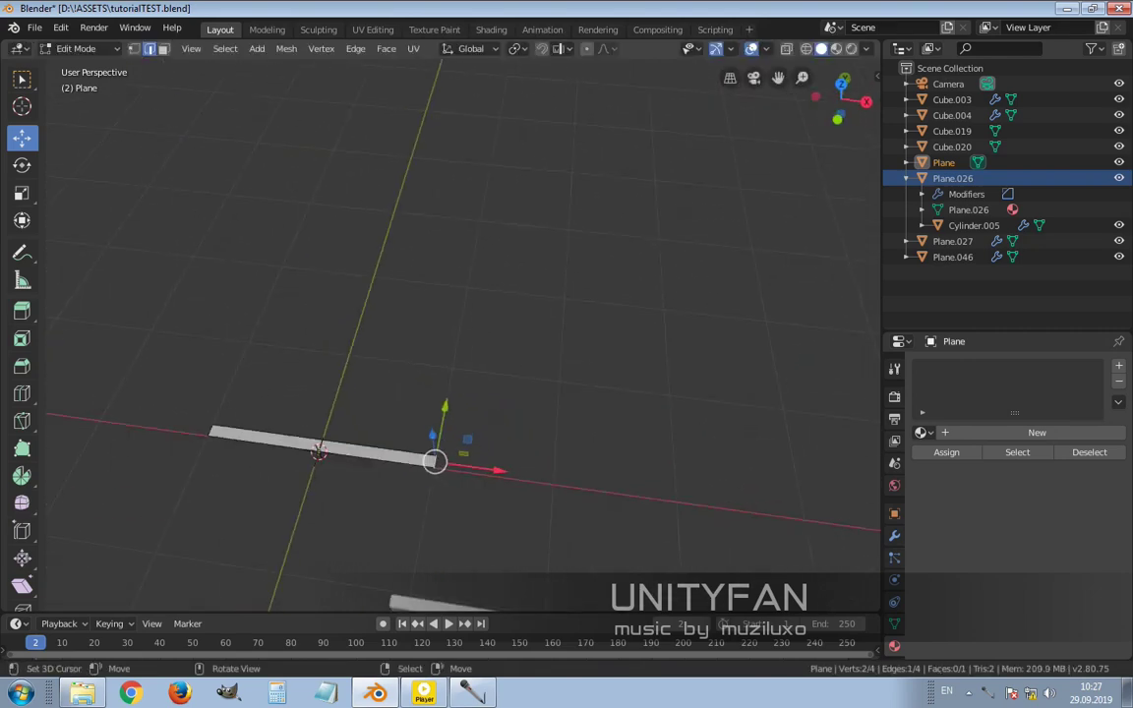
left_click_drag(493, 470, 676, 495)
middle_click_drag(676, 495, 569, 477)
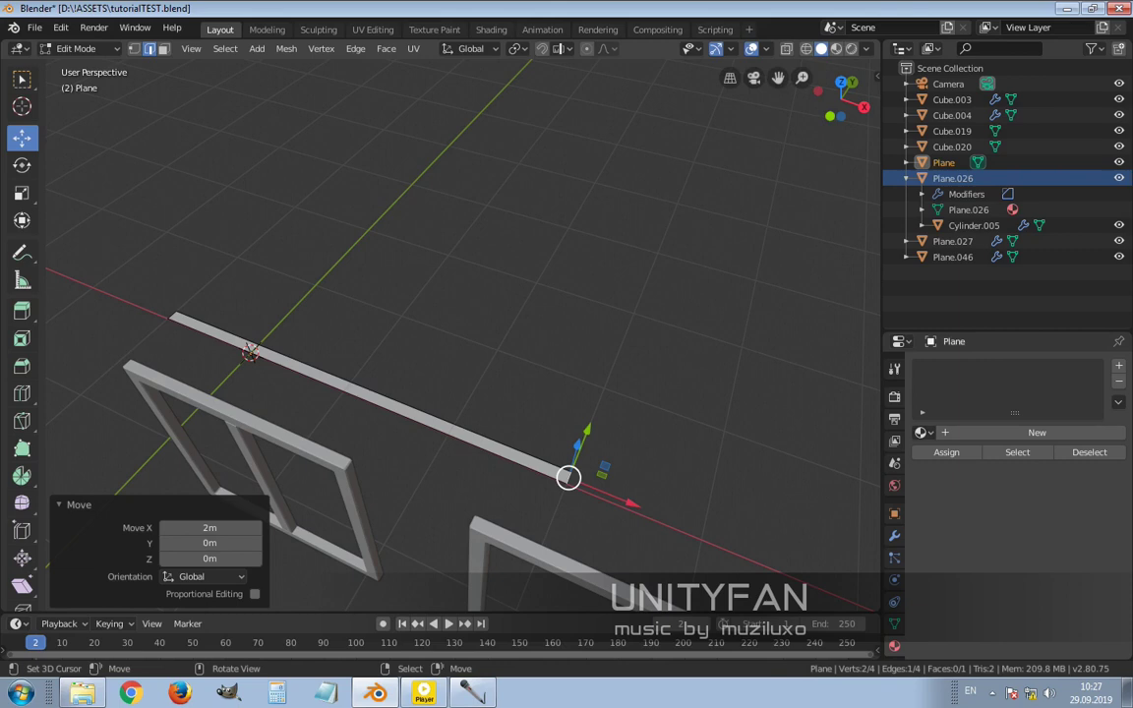
middle_click_drag(567, 477, 581, 462)
left_click_drag(581, 463, 599, 470)
middle_click_drag(536, 421, 462, 425)
- Extrude the strip's end along Y, then along X, forming a U-shaped outline
key("e")
key("y")
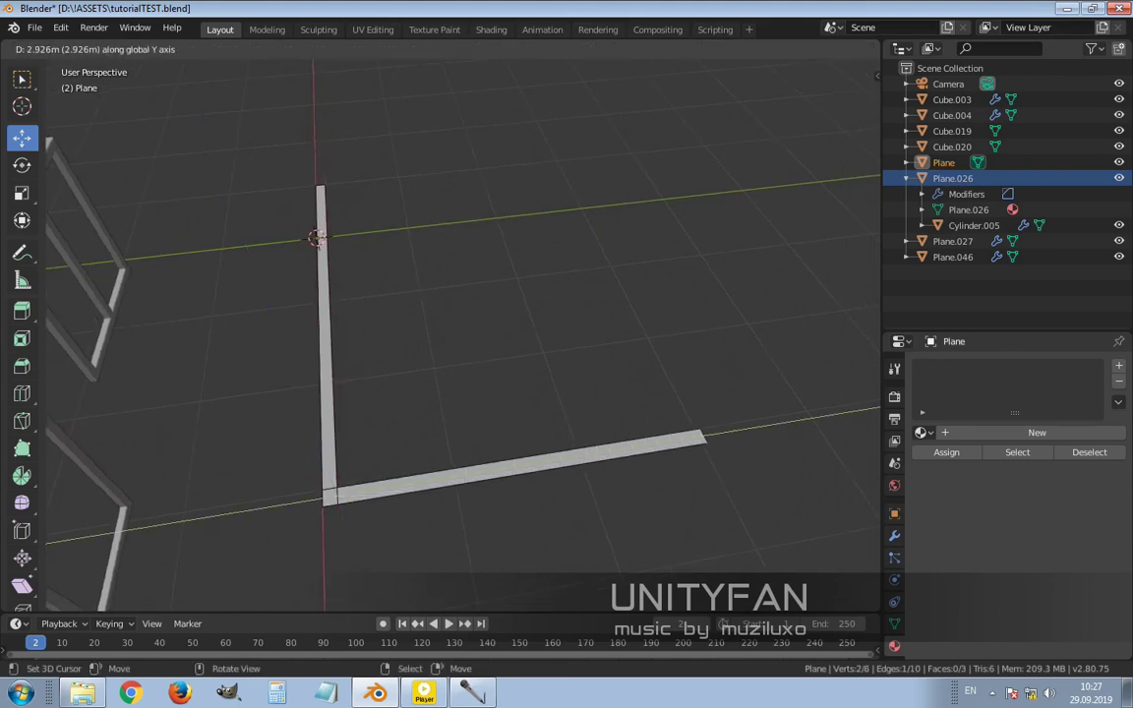
left_click(743, 431)
middle_click_drag(743, 431, 575, 481)
left_click_drag(576, 482, 544, 483)
middle_click_drag(544, 483, 417, 492)
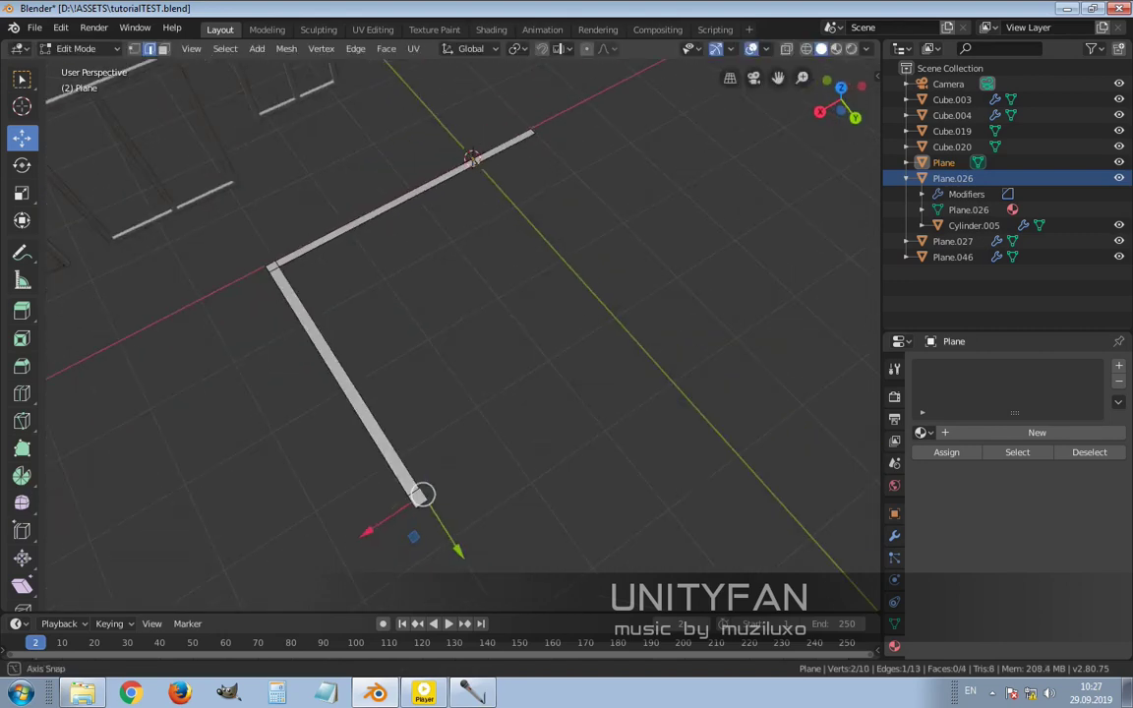
key("e")
key("x")
left_click(472, 158)
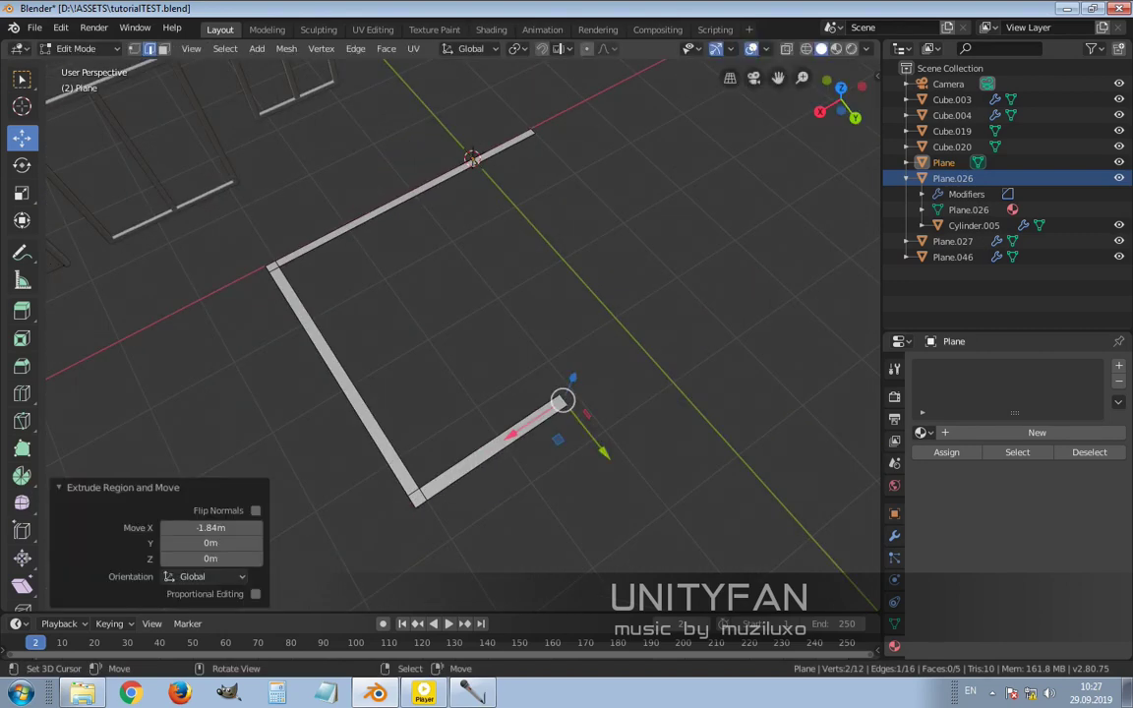
key("Tab")
middle_click_drag(472, 157, 310, 233)
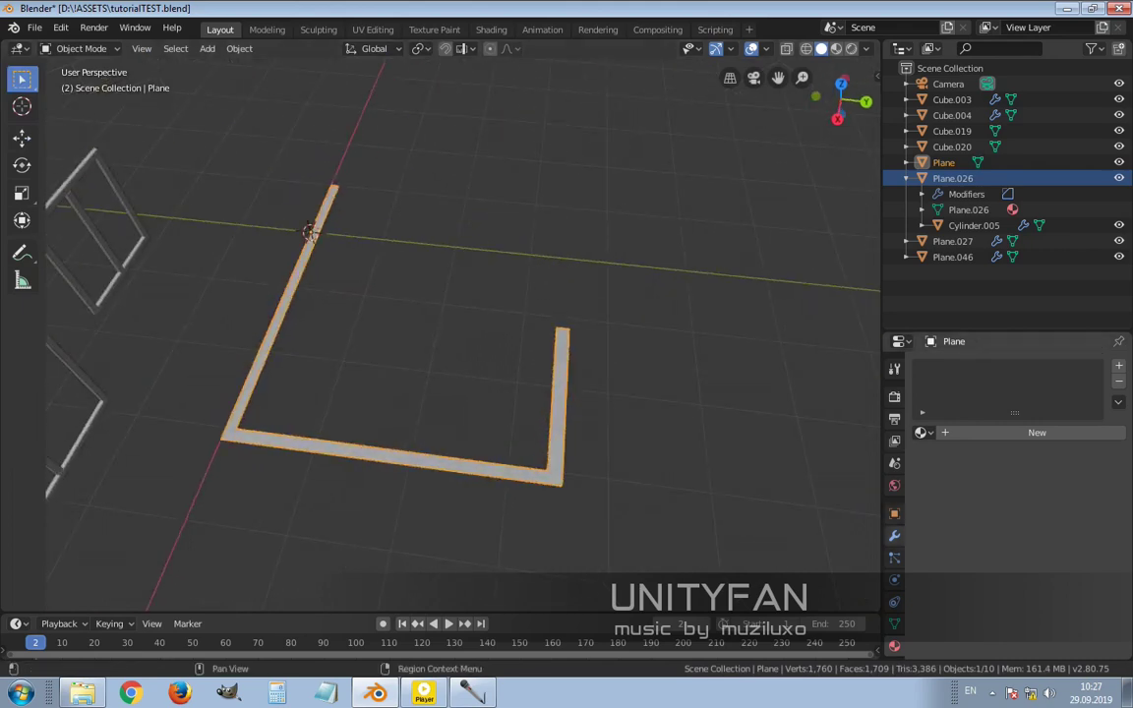
- Add a Solidify modifier to the outline with 2.5m thickness
left_click(894, 535)
left_click(984, 365)
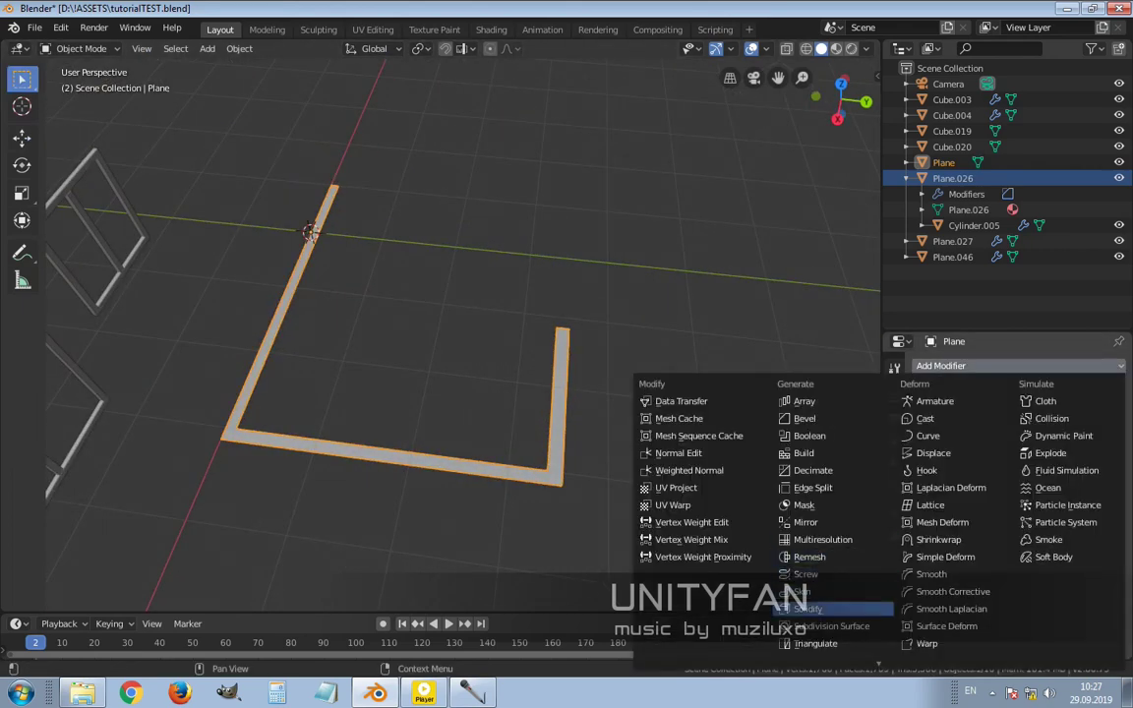
left_click(807, 609)
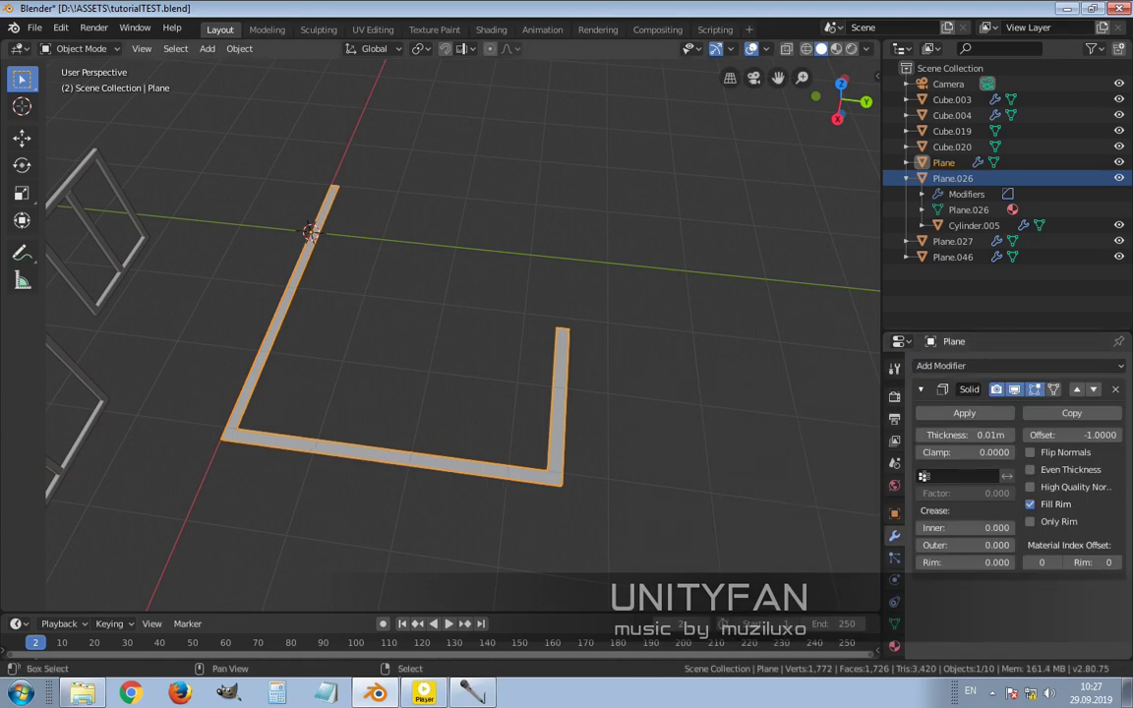
middle_click_drag(443, 345, 374, 293)
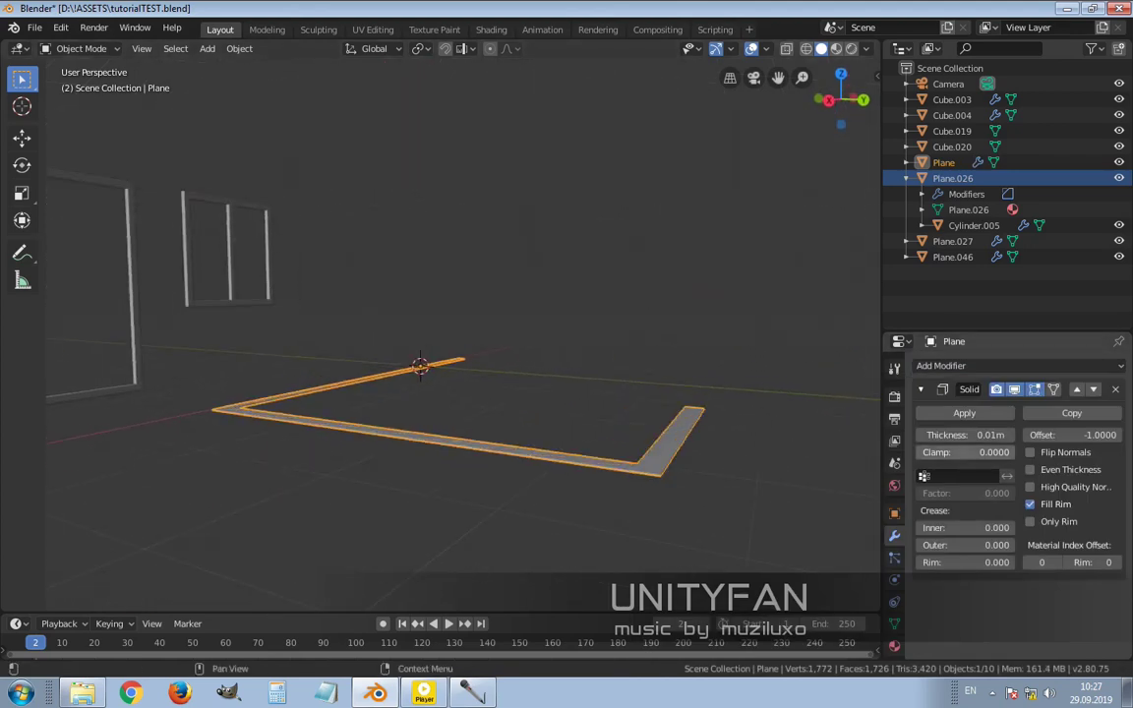
left_click(964, 434)
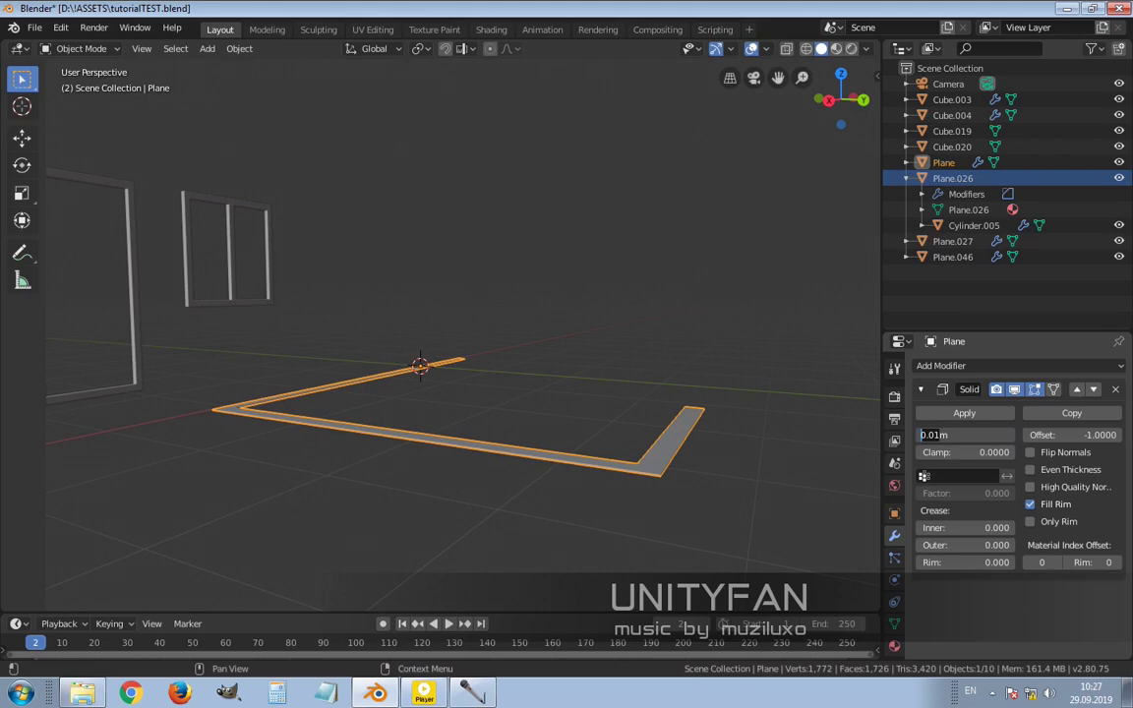
type("2.5m")
key("Return")
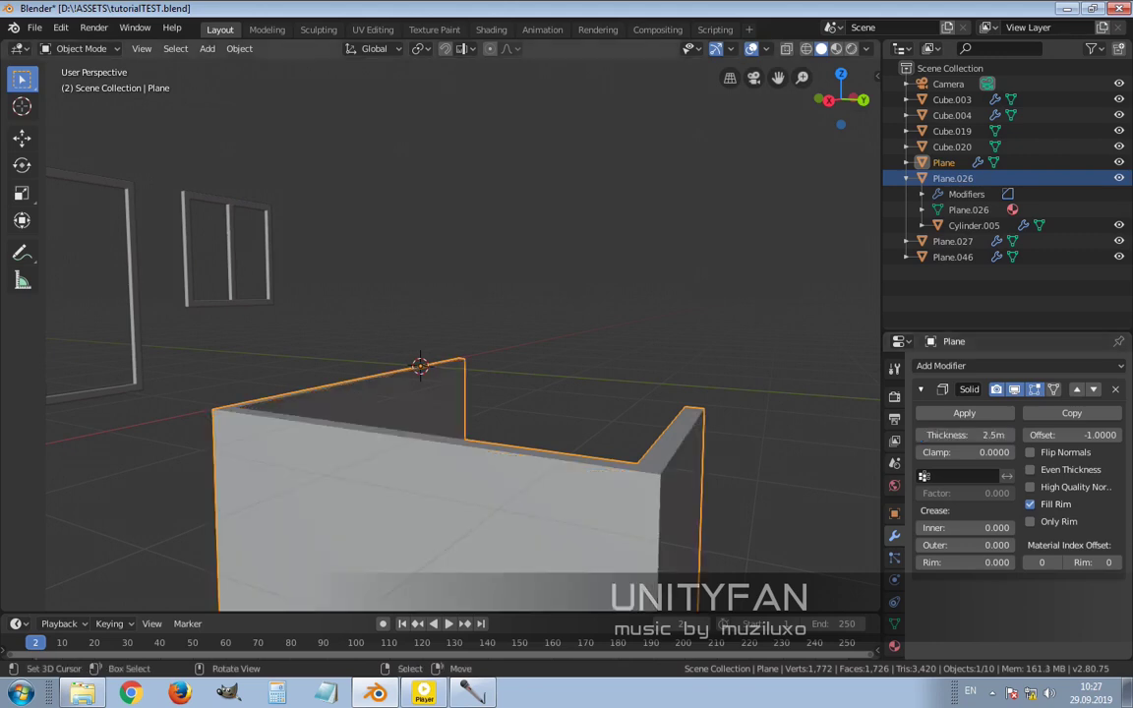
- Raise the walls 2.5 m along Z from the right-side view
middle_click_drag(423, 364, 394, 324)
left_click(22, 138)
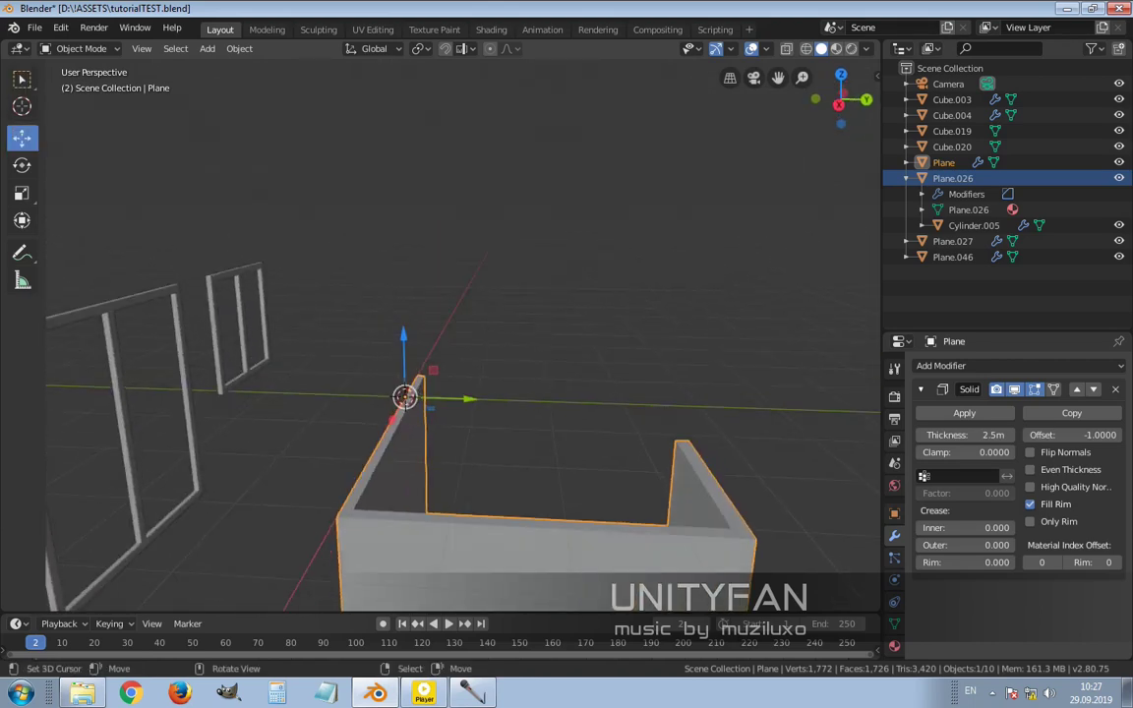
key("KP_3")
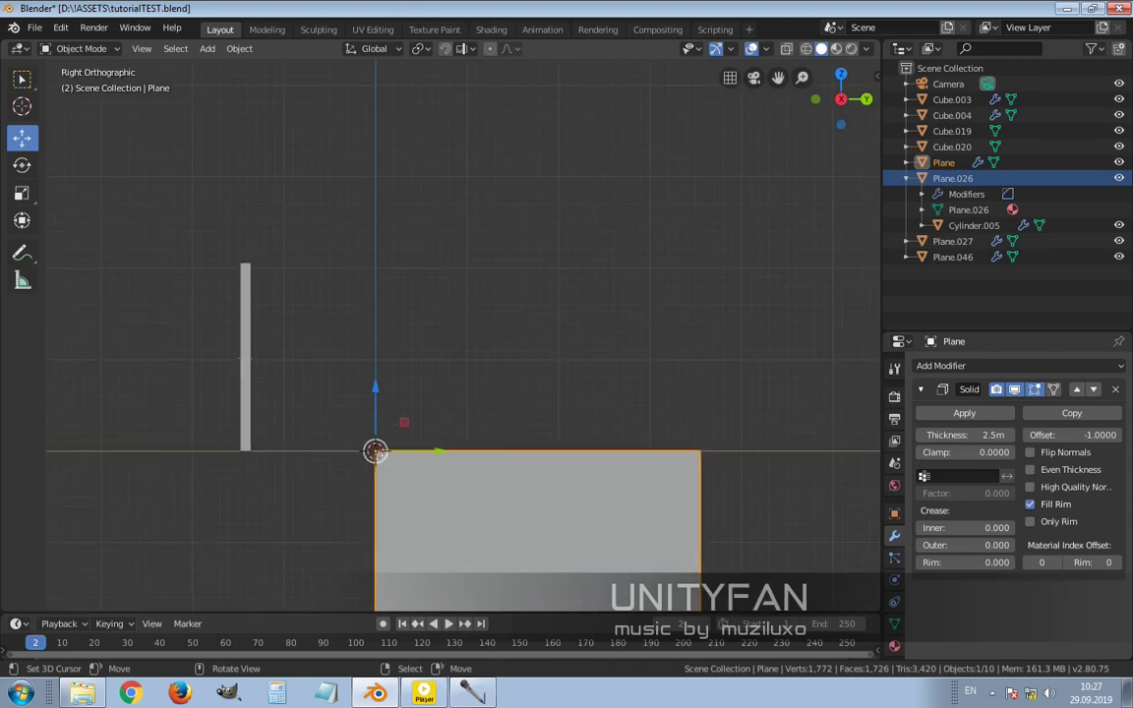
type("gz2.5")
key("Return")
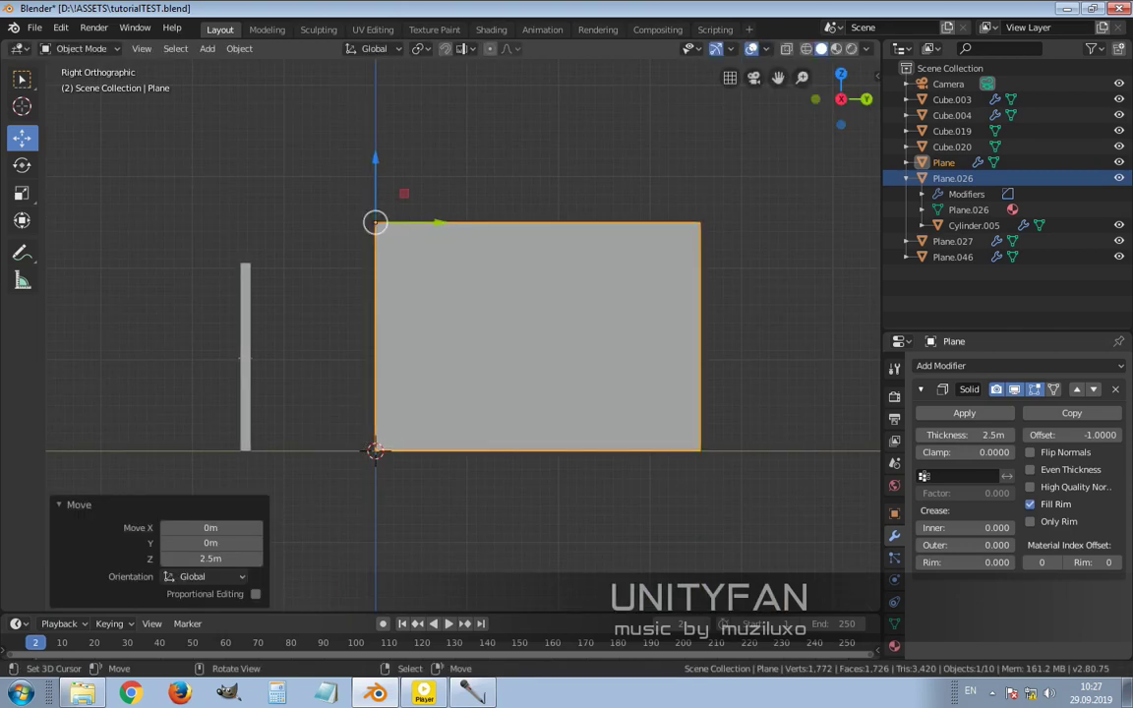
key("KP_8")
key("KP_8")
key("KP_8")
key("KP_8")
key("KP_4")
key("KP_4")
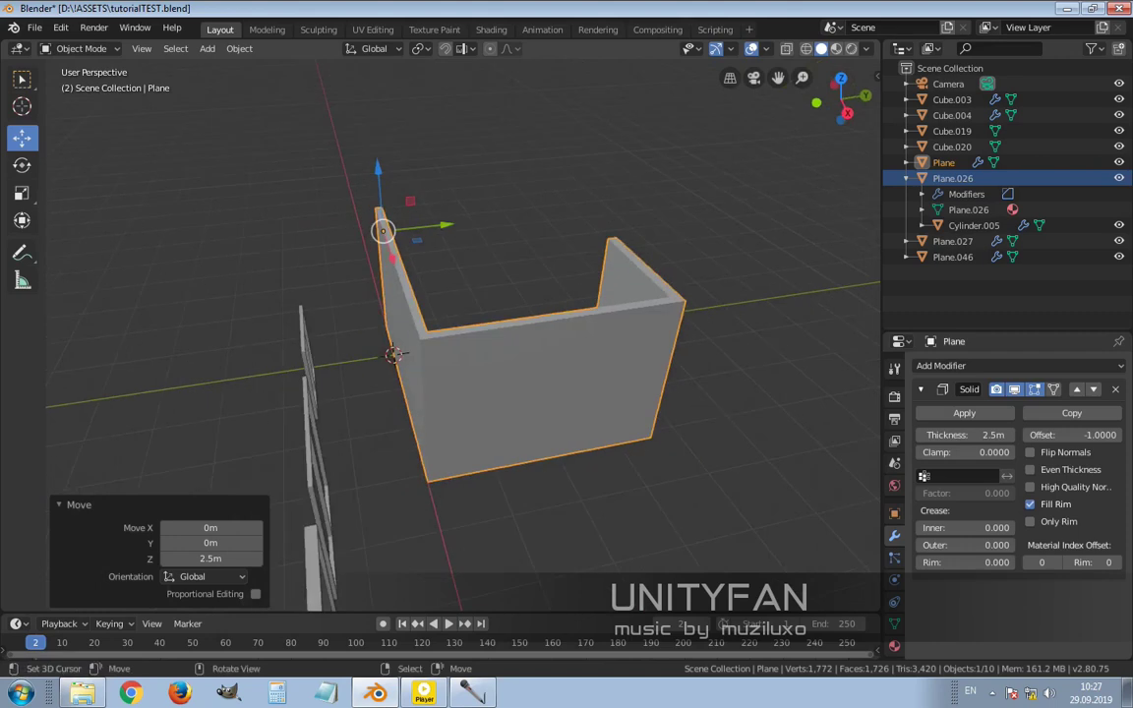
- Nudge the wall end along X, then extrude a 2.72 m wall along Y
key("Tab")
key("KP_8")
key("KP_8")
key("KP_4")
key("KP_4")
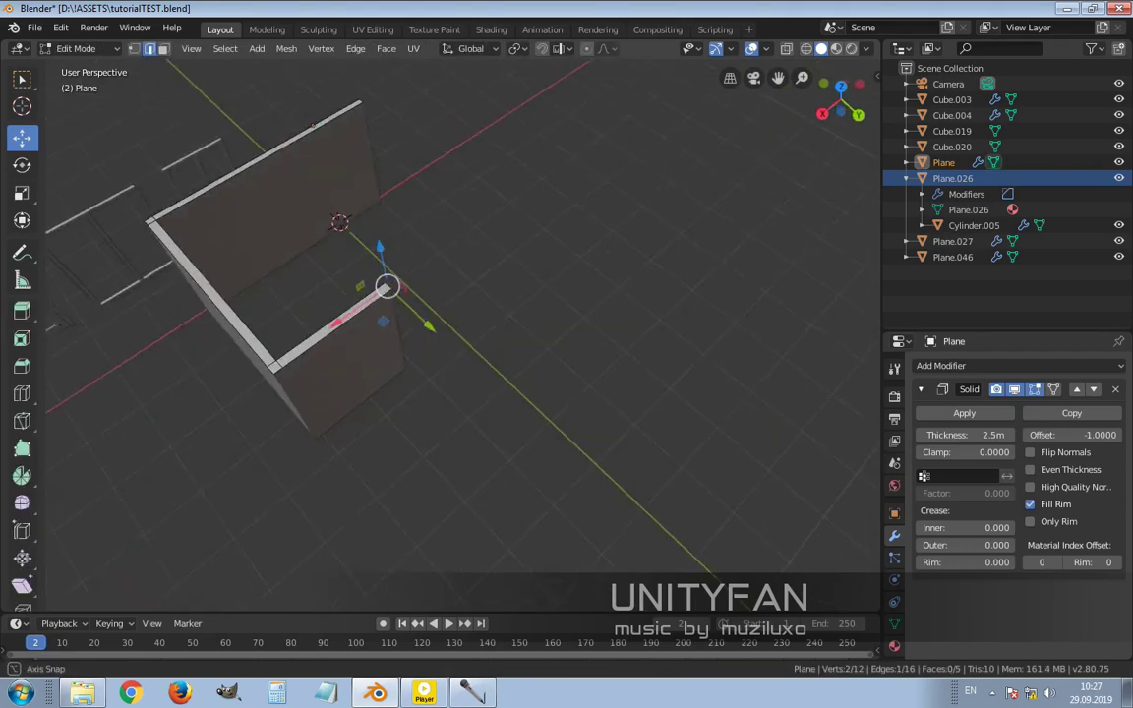
key("g")
key("x")
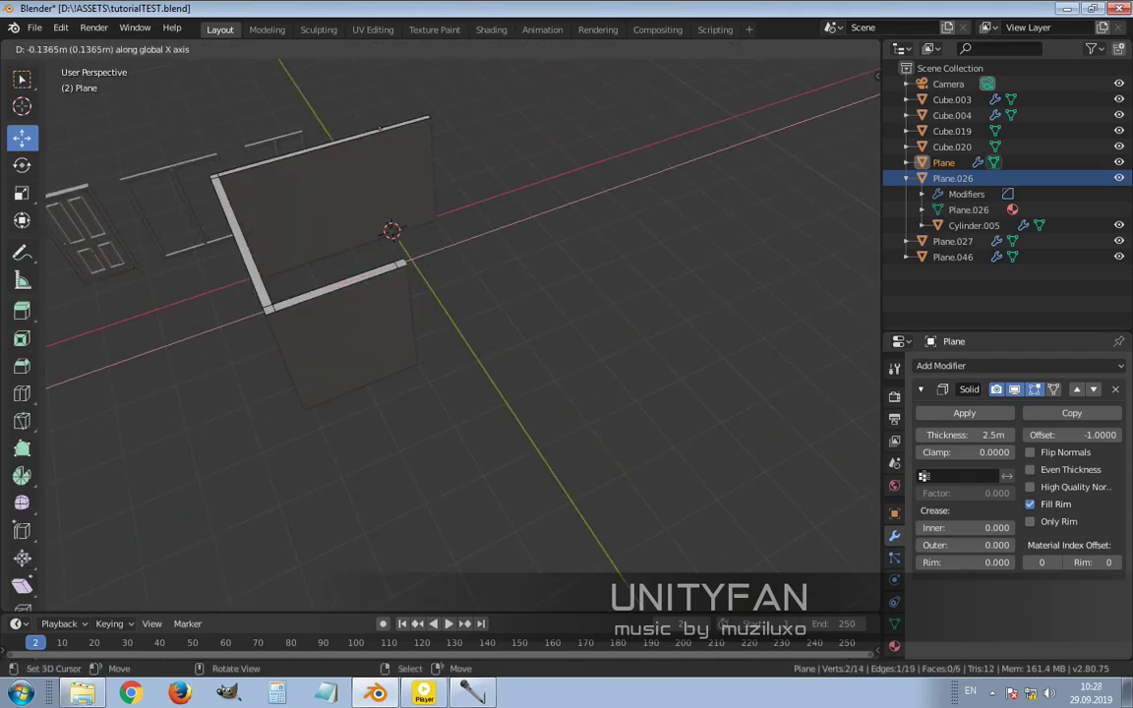
key("Return")
scroll(441, 325, "up", 3)
scroll(441, 324, "down", 3)
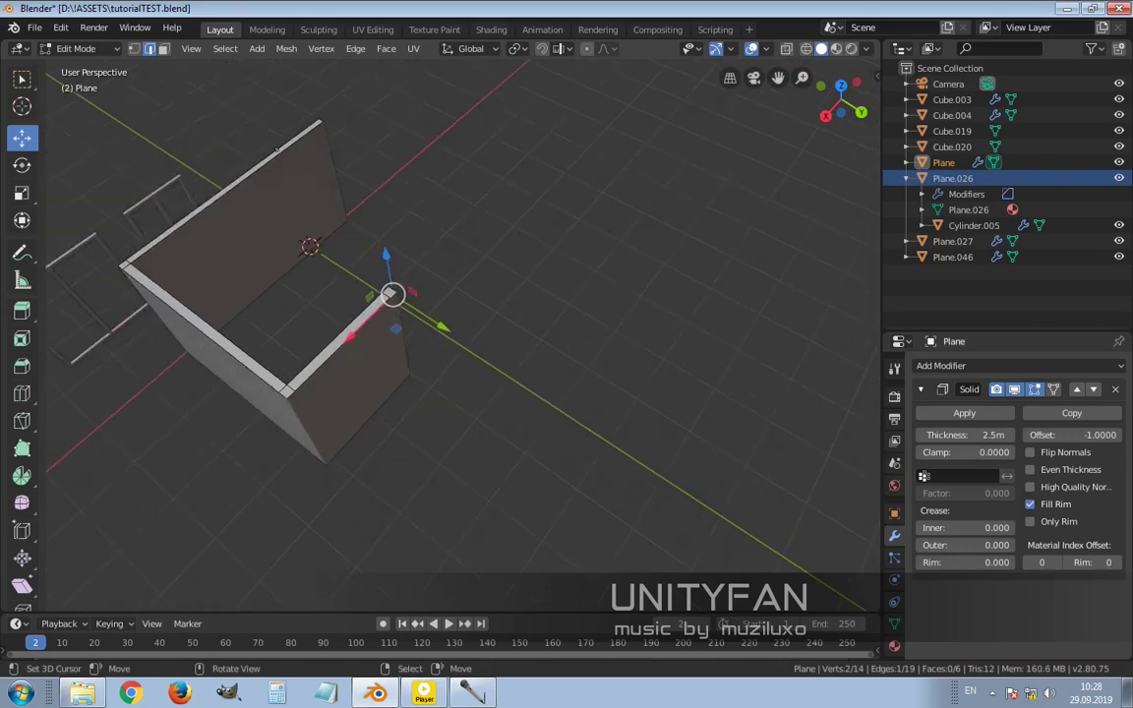
key("KP_2")
key("KP_6")
key("e")
key("y")
left_click(581, 361)
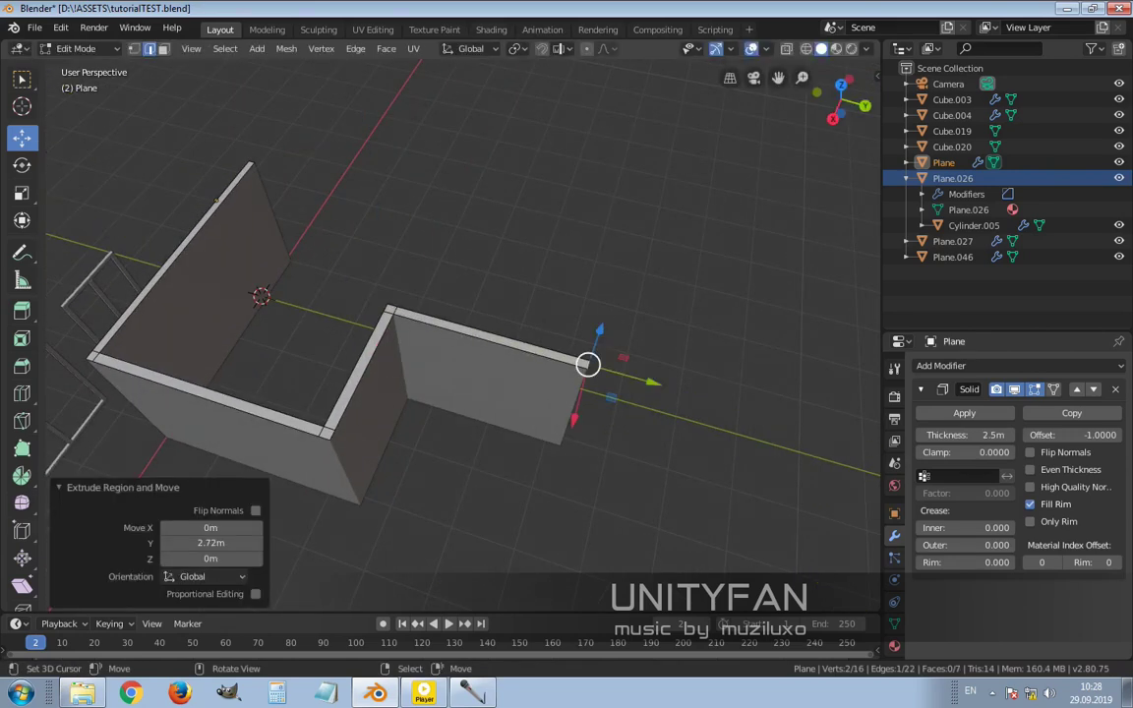
- Extrude further wall sections: one along Y, 3.49 m along X, then a short X piece
key("KP_6")
key("KP_6")
key("e")
key("y")
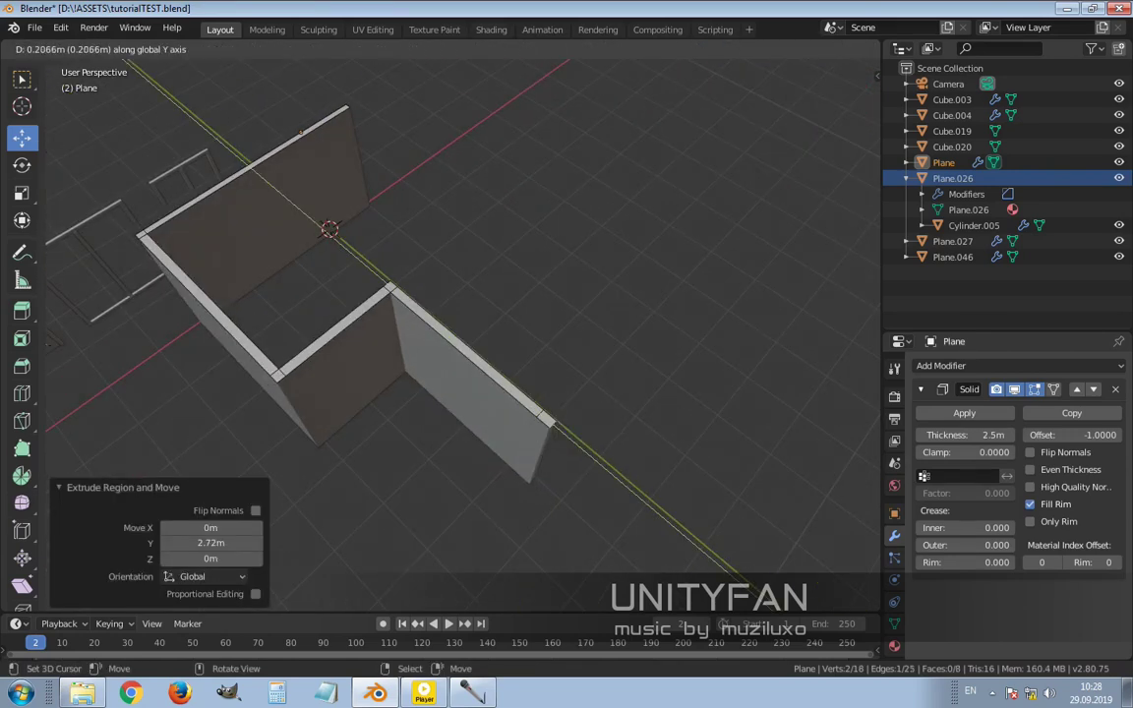
key("Return")
key("KP_6")
key("KP_8")
key("ctrl+KP_6")
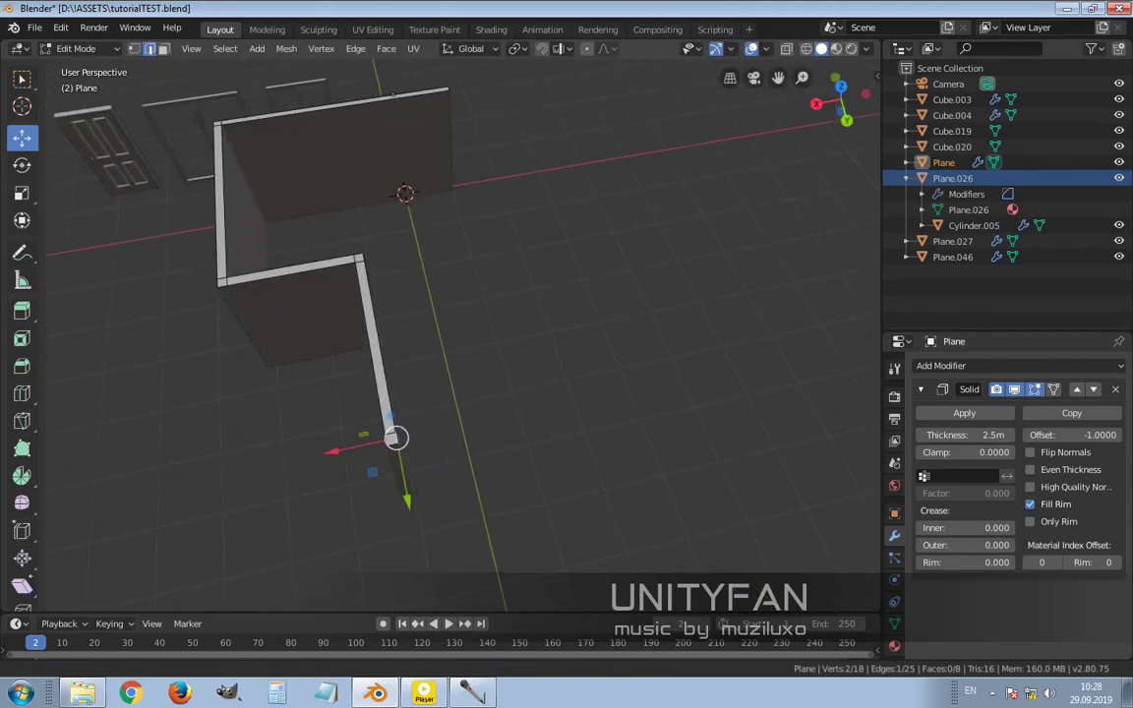
key("e")
key("x")
key("Return")
key("KP_2")
key("KP_2")
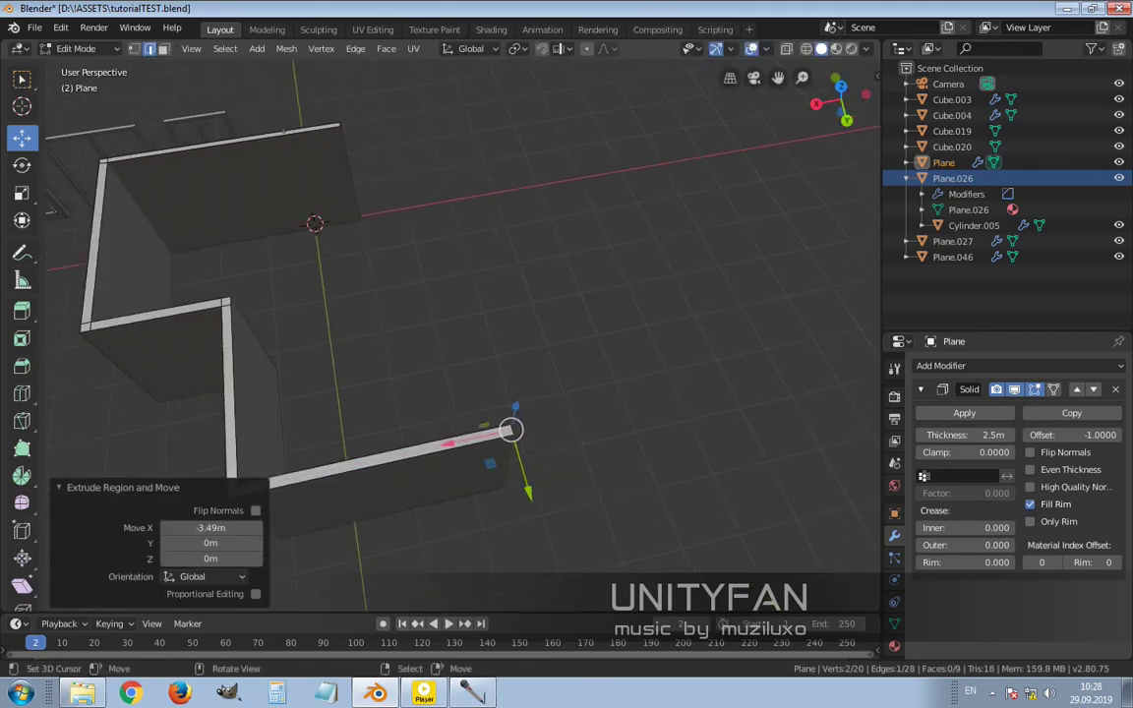
key("e")
key("x")
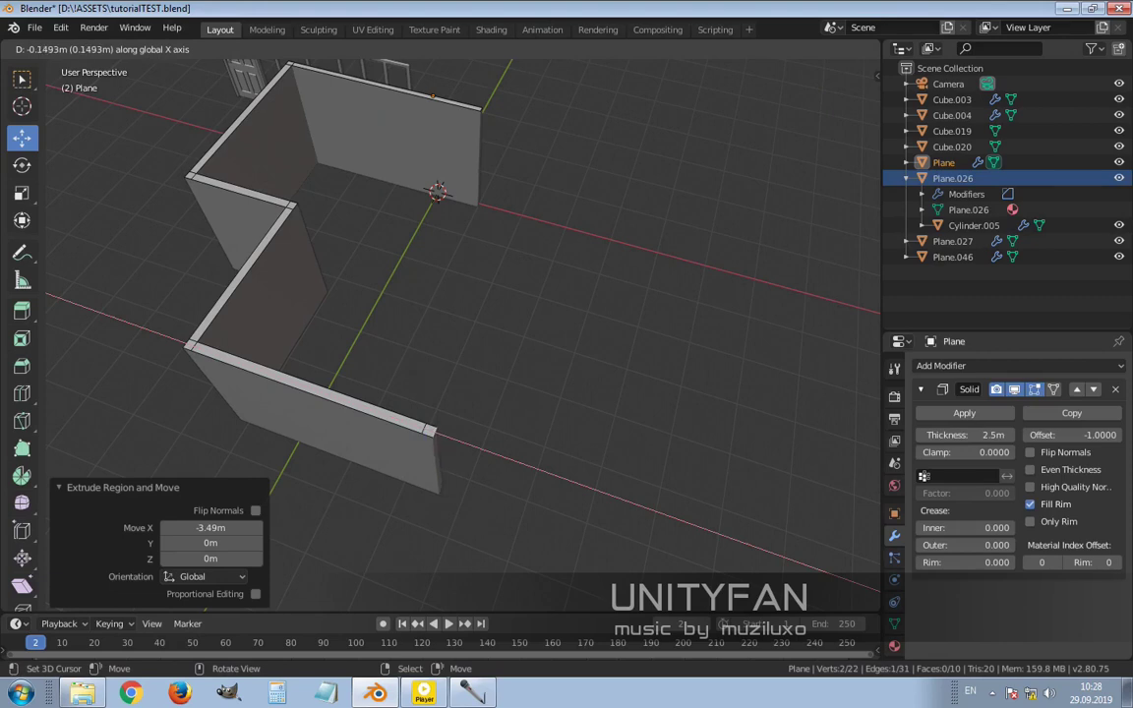
key("Return")
- Extrude a 5.43 m wall along Y and slide its end 1.46 m along X
middle_click_drag(434, 432, 350, 386)
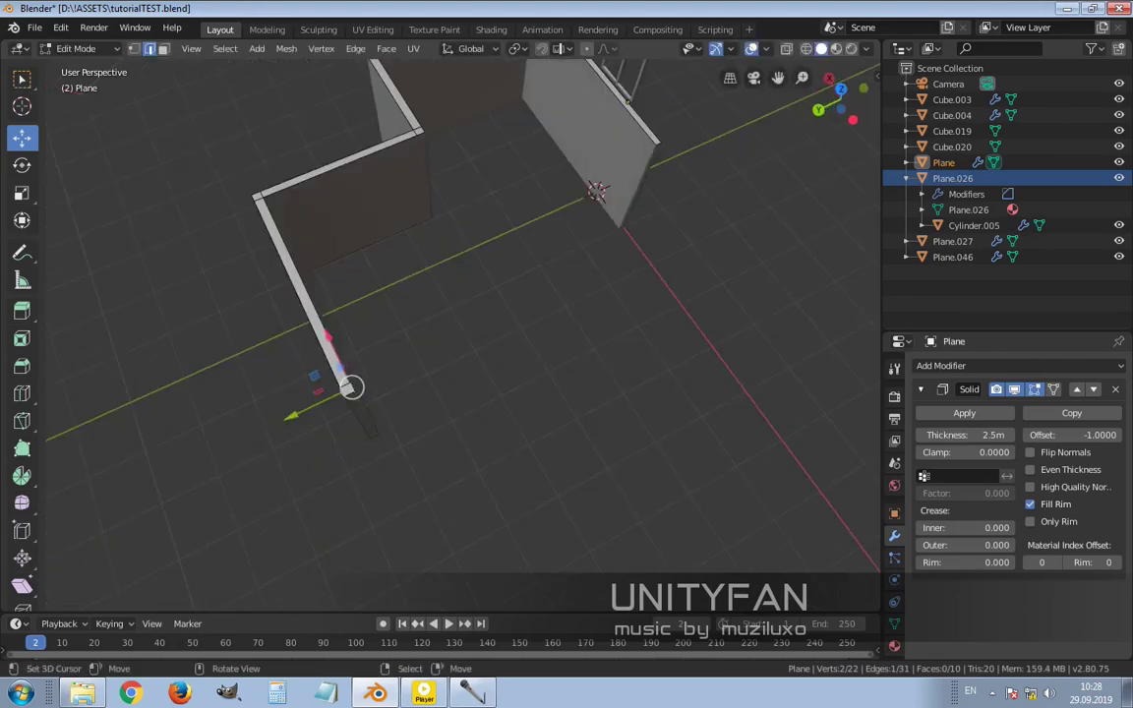
key("e")
key("y")
left_click(675, 233)
middle_click_drag(675, 233, 511, 355)
key("e")
left_click(349, 366)
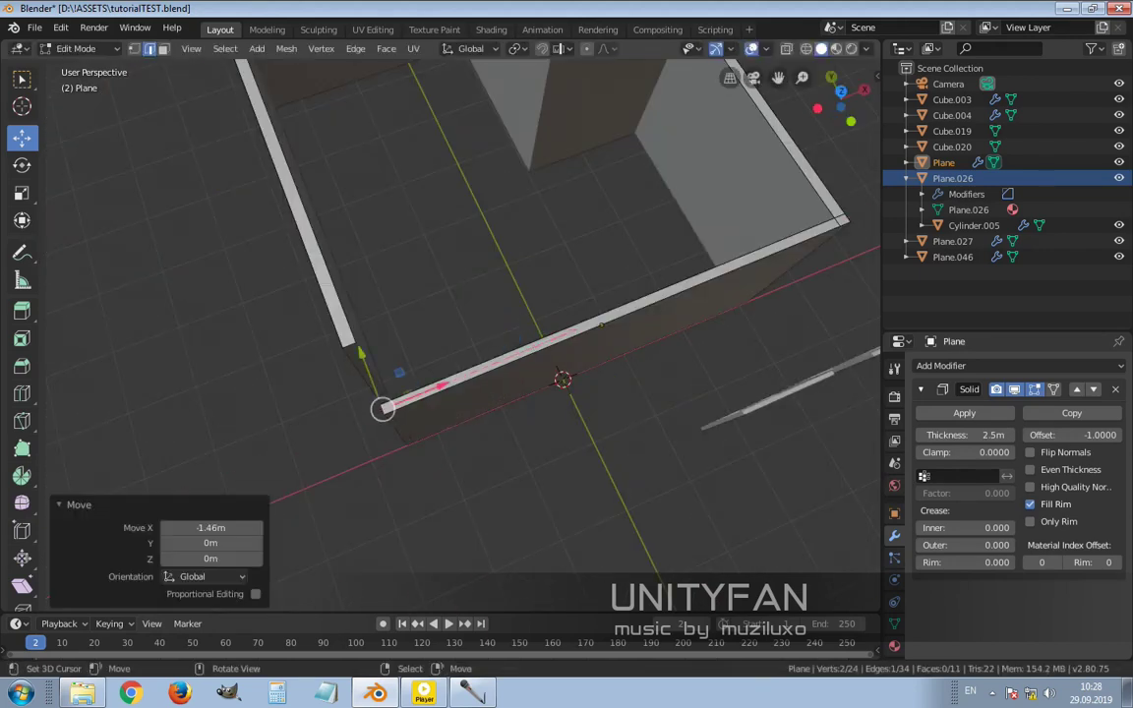
middle_click_drag(349, 366, 300, 346)
left_click_drag(458, 383, 379, 418)
scroll(380, 417, "up", 5)
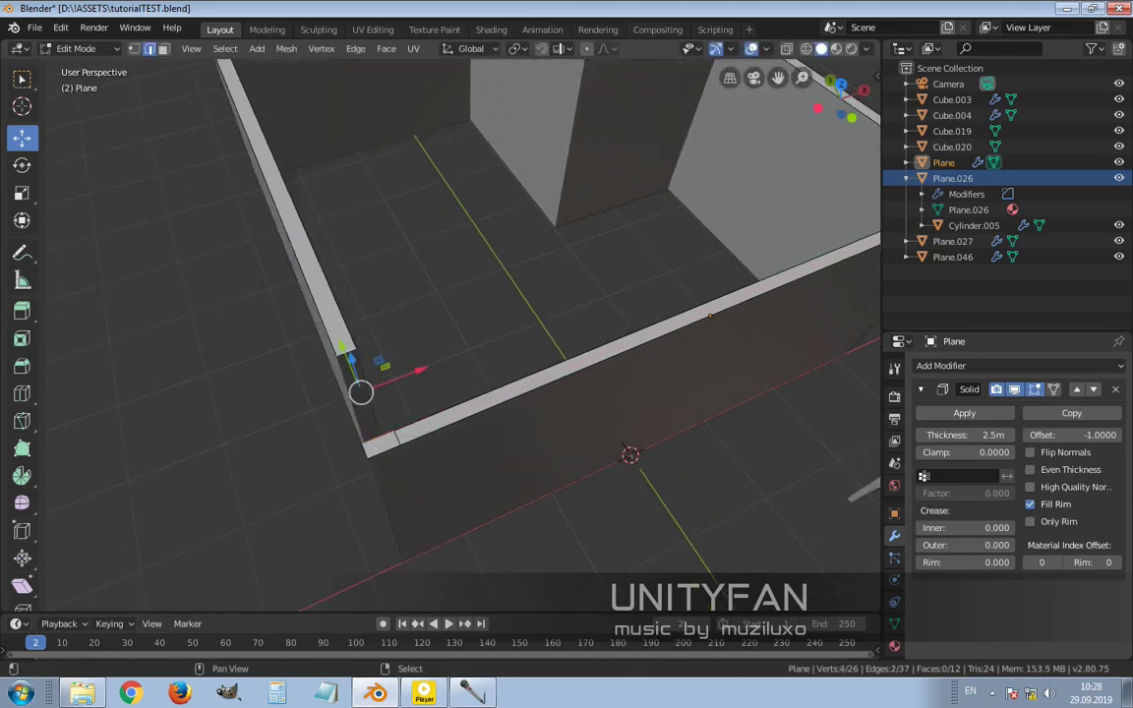
- Fill the open corner with a face and nudge its edge 0.0705 m along X
key("e")
key("Escape")
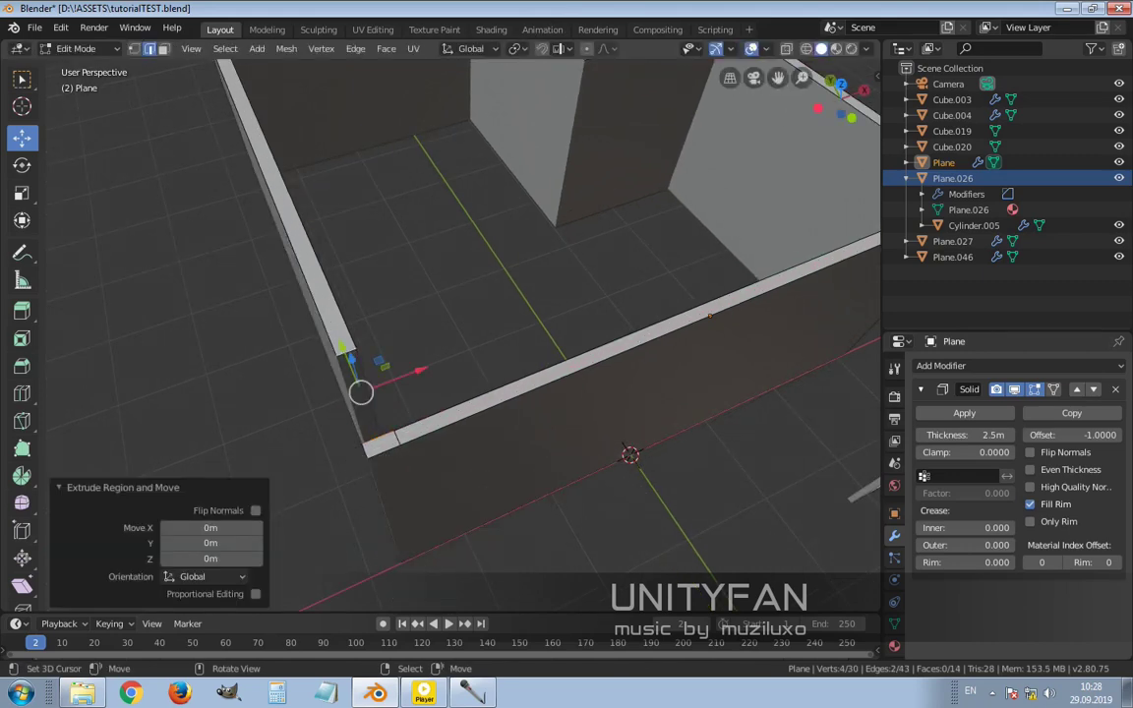
key("ctrl+z")
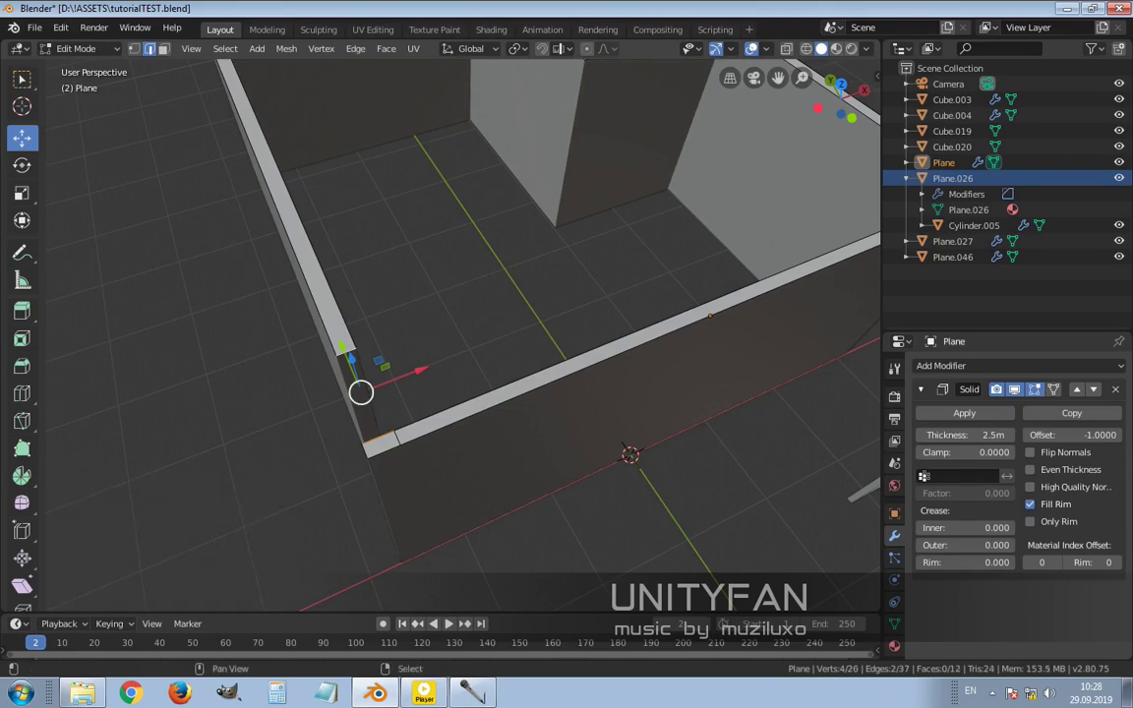
key("f")
middle_click_drag(354, 379, 315, 374)
left_click(312, 477)
key("g")
key("x")
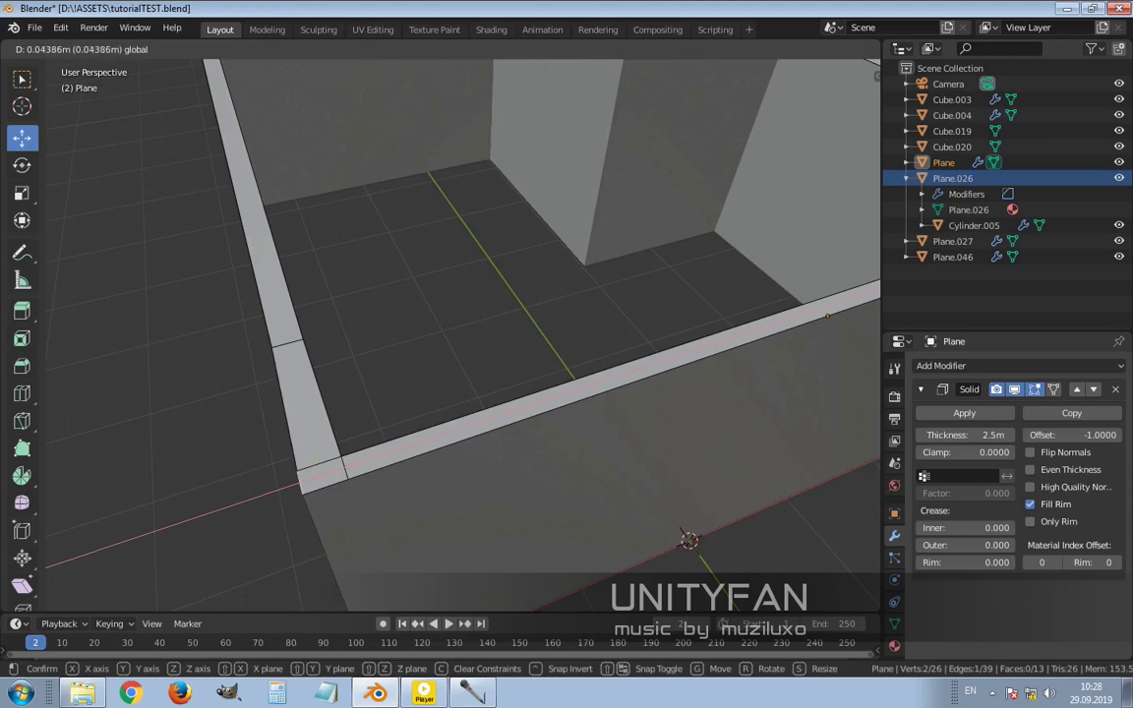
key("Return")
scroll(463, 335, "down", 6)
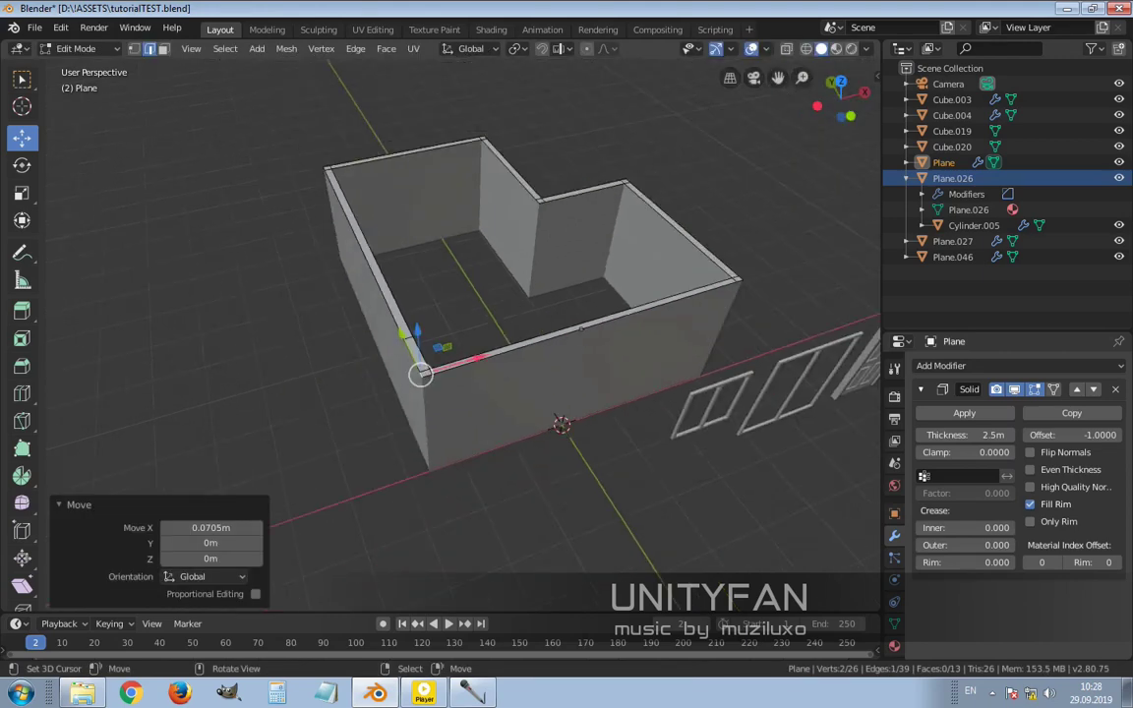
key("Tab")
middle_click_drag(462, 334, 404, 319)
middle_click_drag(380, 480, 258, 421)
- Duplicate the right wall's end edge and slide it -2.37 m along Y as a partition
key("Tab")
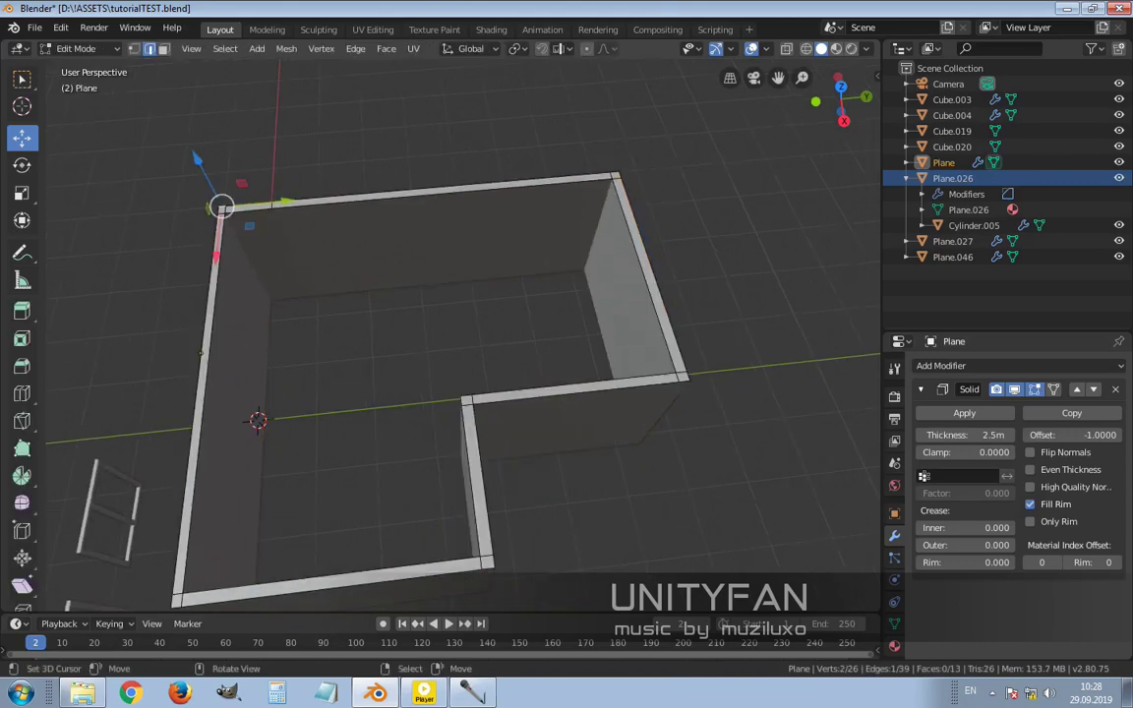
key("alt+a")
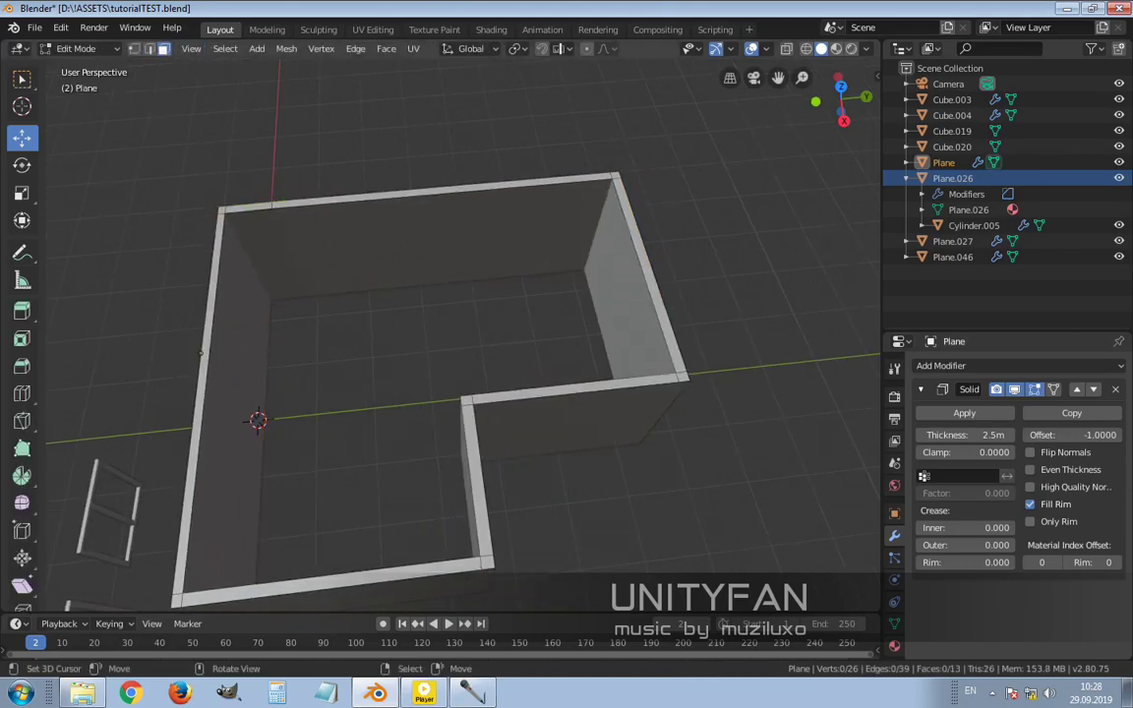
left_click(648, 267)
scroll(645, 295, "up", 3)
scroll(646, 295, "down", 3)
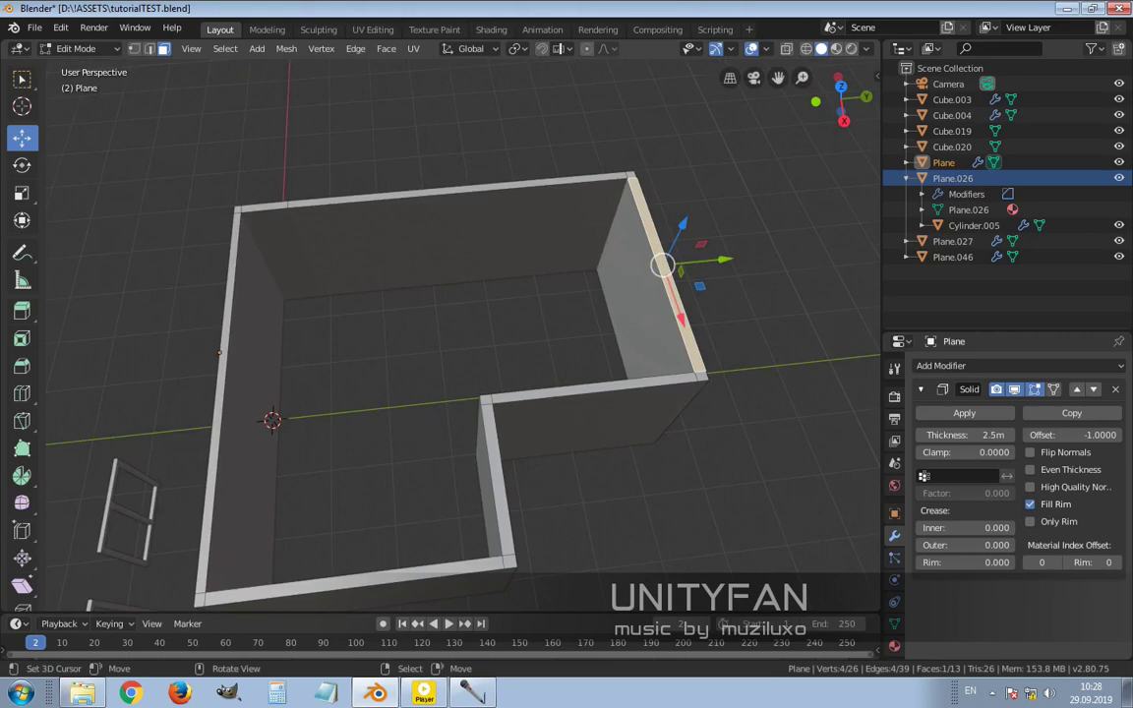
scroll(645, 295, "up", 3)
middle_click_drag(645, 295, 588, 277, "shift")
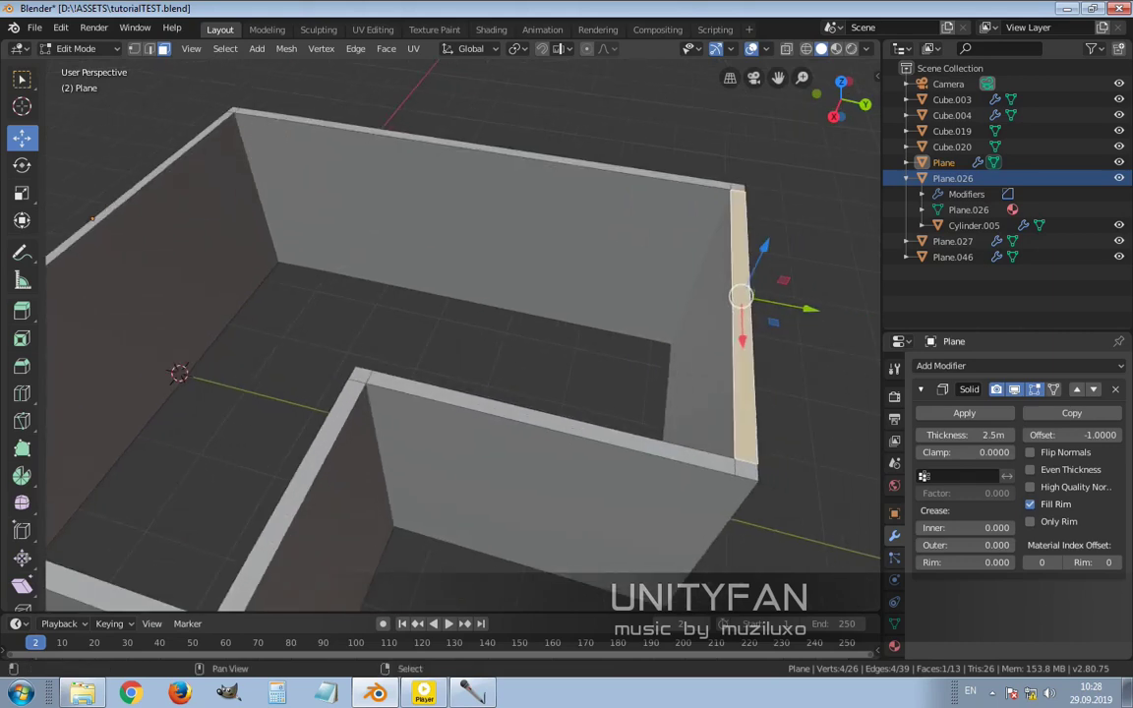
key("shift+d")
key("y")
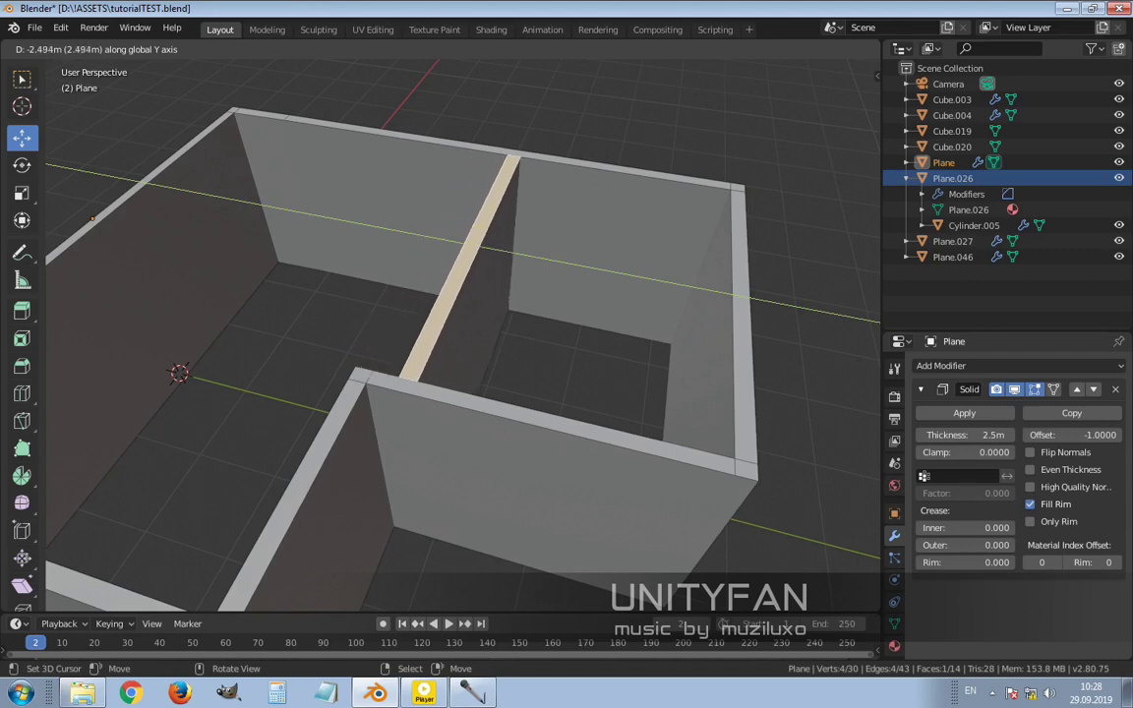
key("Return")
middle_click_drag(472, 295, 354, 343)
key("Tab")
scroll(443, 344, "down", 3)
- Move the whole house 3.56 m along Y
key("g")
key("y")
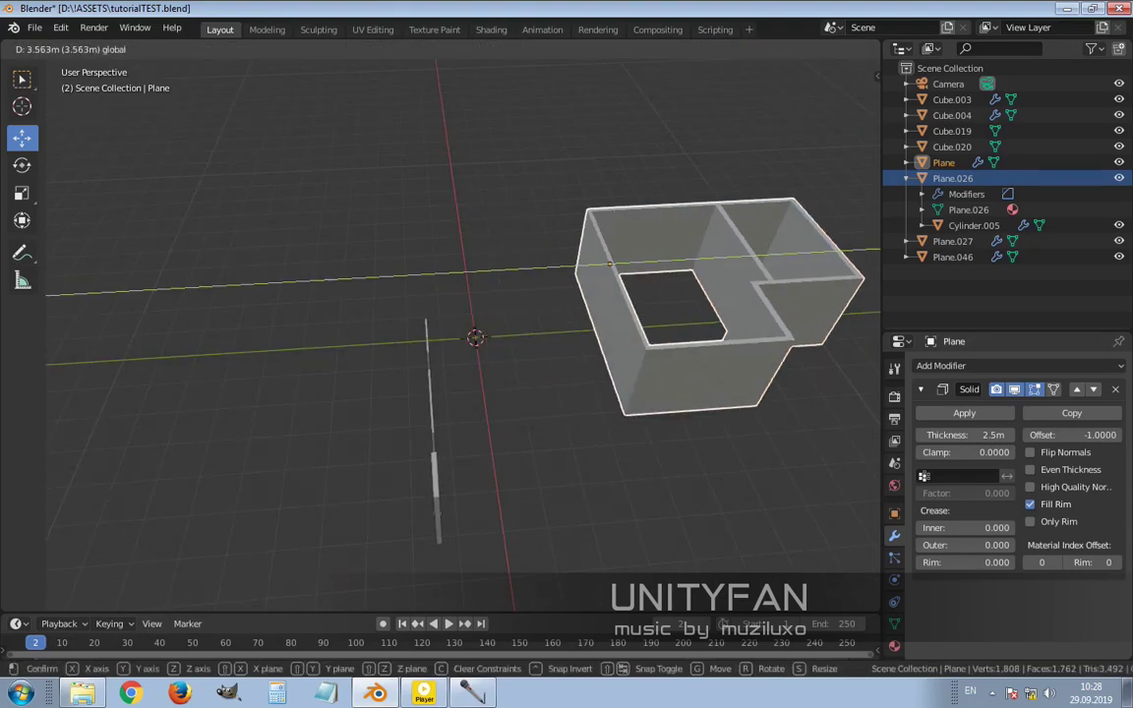
key("Return")
middle_click_drag(442, 344, 581, 285)
- Delete the three leftover pillar objects, starting with Cube.019
left_click(370, 374)
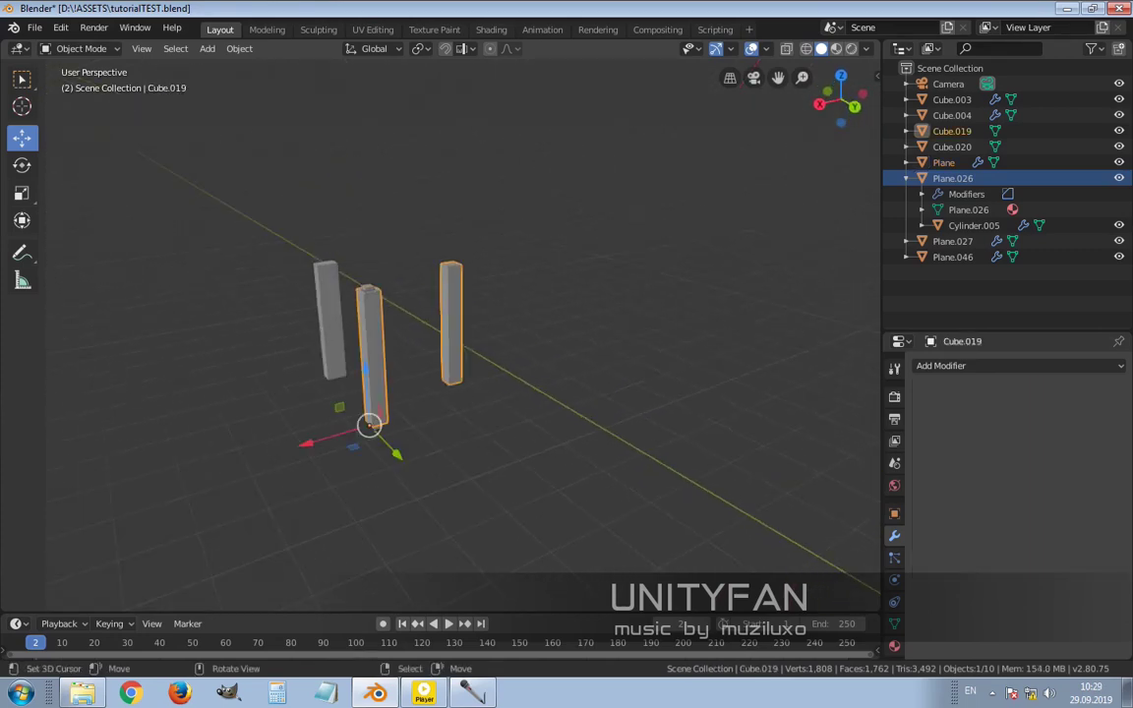
middle_click_drag(370, 374, 345, 379)
scroll(393, 354, "down", 5)
left_click(771, 493)
key("x")
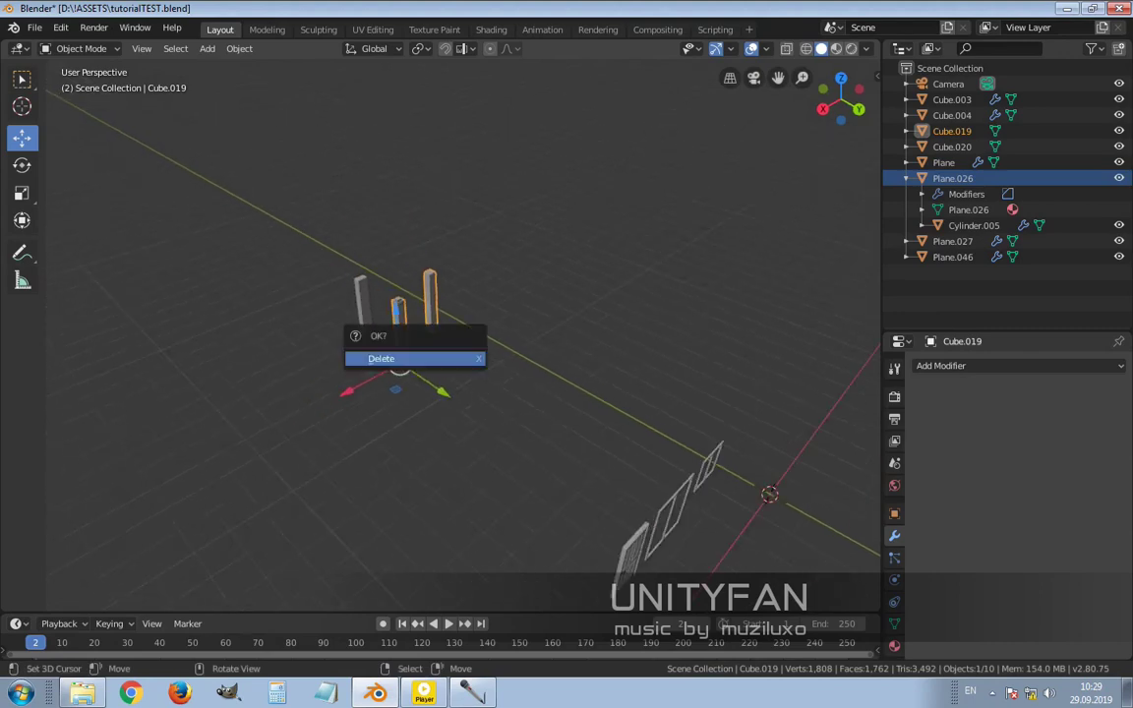
left_click(412, 356)
left_click(398, 325)
key("x")
left_click(394, 306)
left_click(362, 307)
key("x")
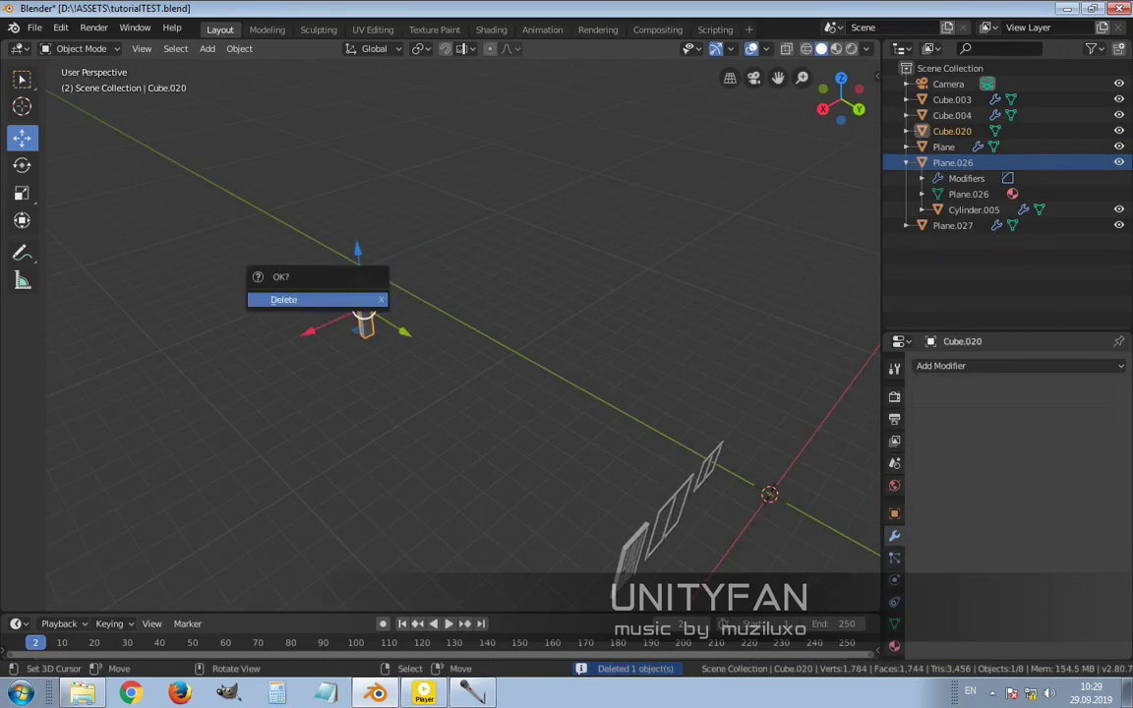
left_click(366, 299)
key("Home")
scroll(443, 334, "down", 2)
middle_click_drag(443, 335, 414, 340)
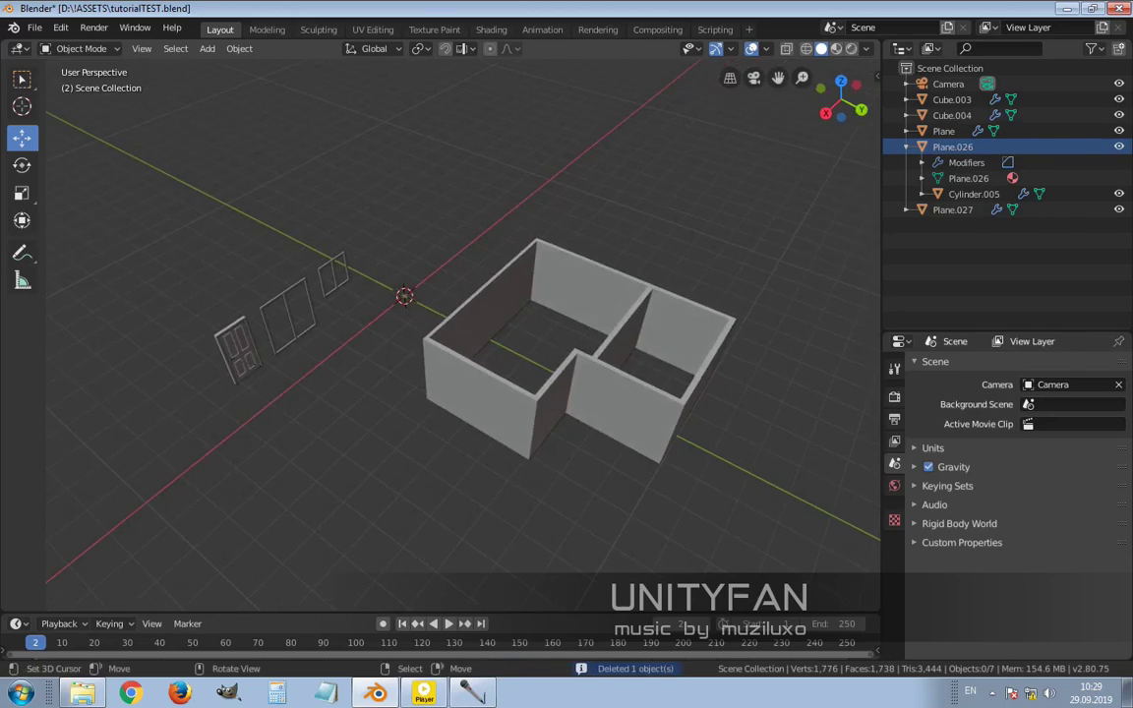
middle_click_drag(413, 340, 551, 389)
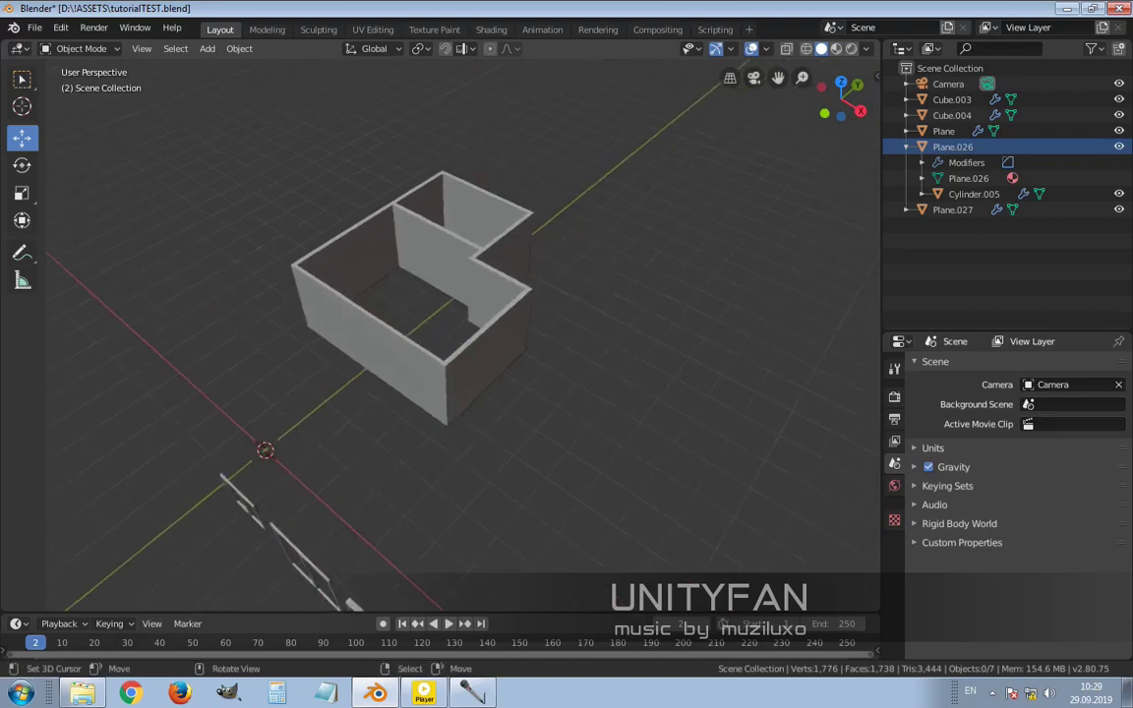
scroll(440, 325, "up", 5)
scroll(441, 325, "up", 3)
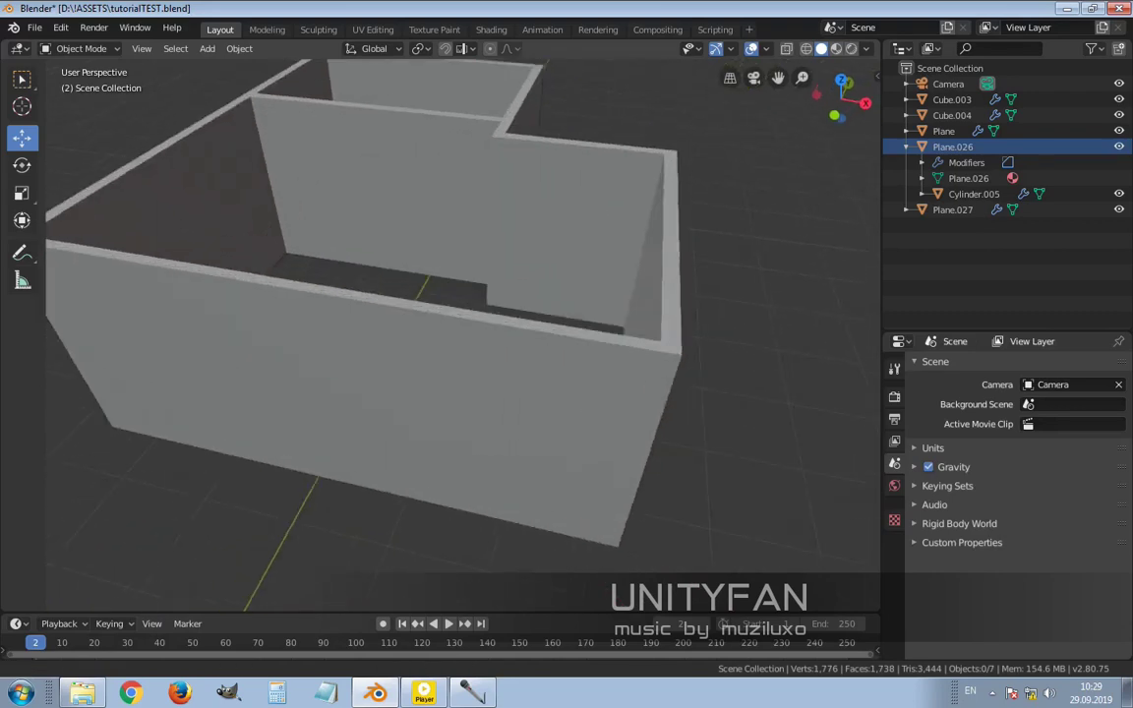
middle_click_drag(440, 325, 408, 285)
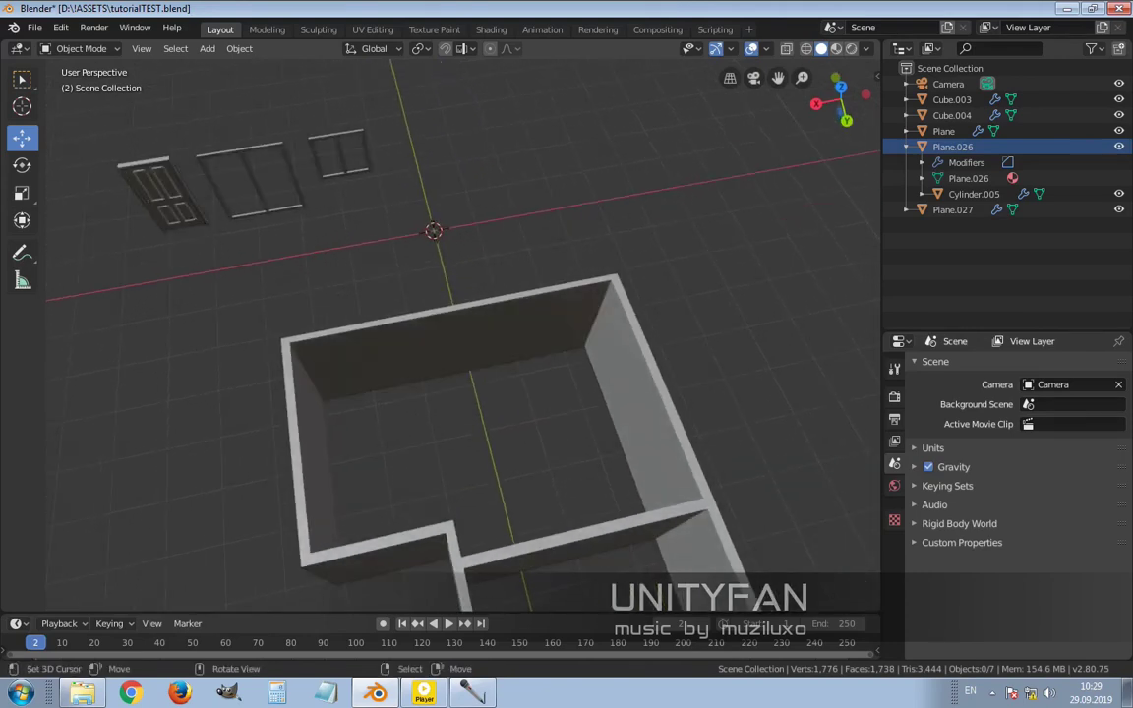
middle_click_drag(408, 285, 265, 317)
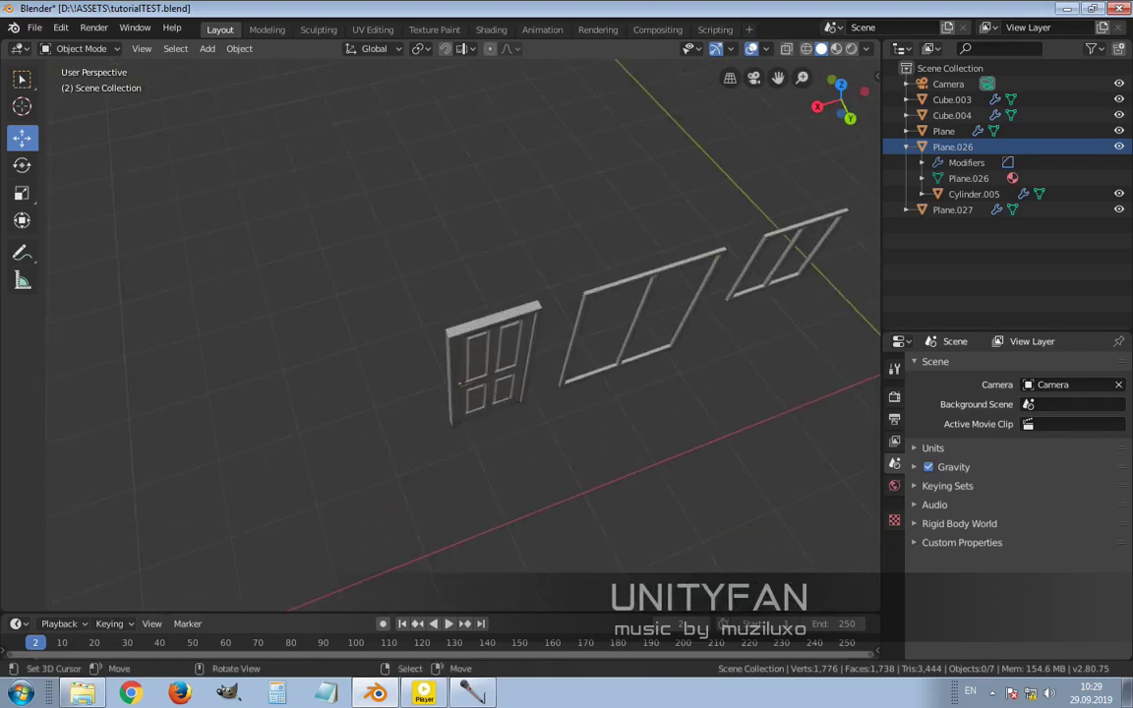
- Select the door frame Plane.027 and snap the 3D cursor onto it
left_click(492, 364)
key("KP_Decimal")
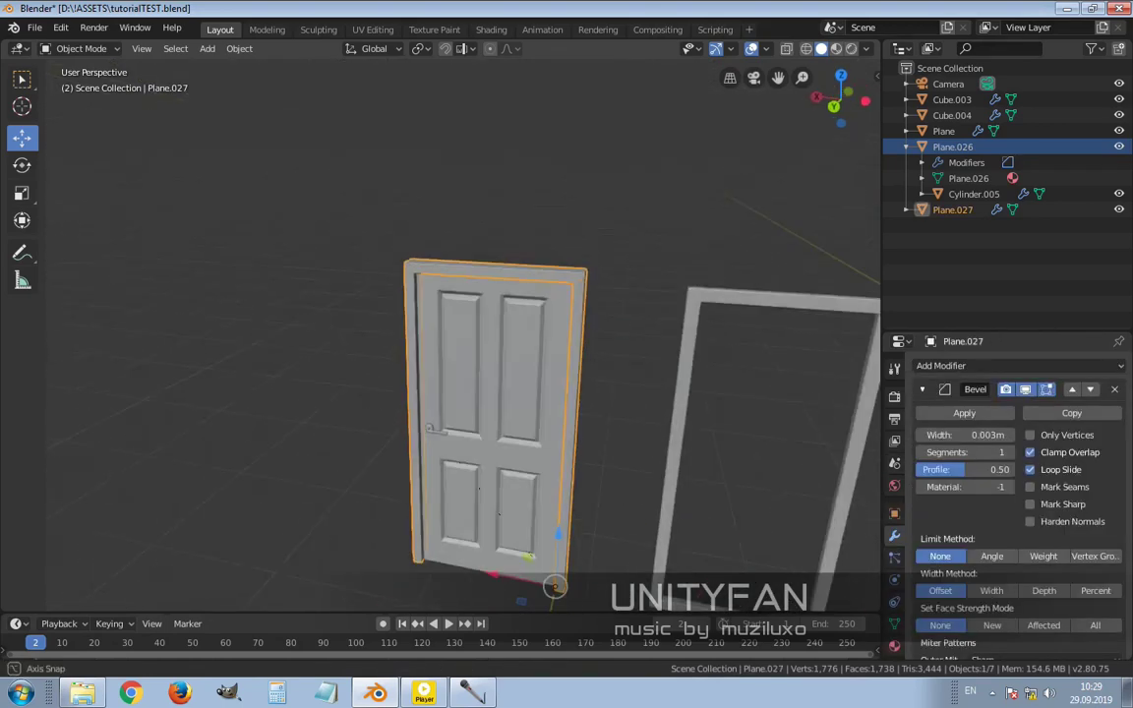
middle_click_drag(492, 364, 452, 374)
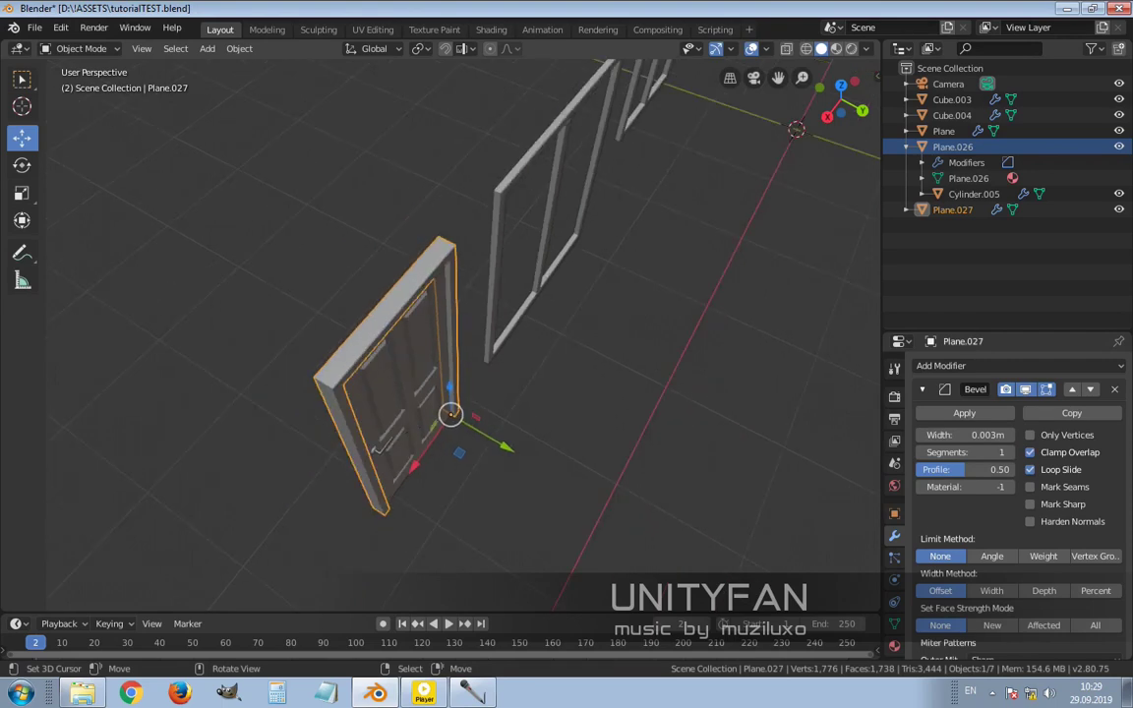
middle_click_drag(442, 344, 837, 305)
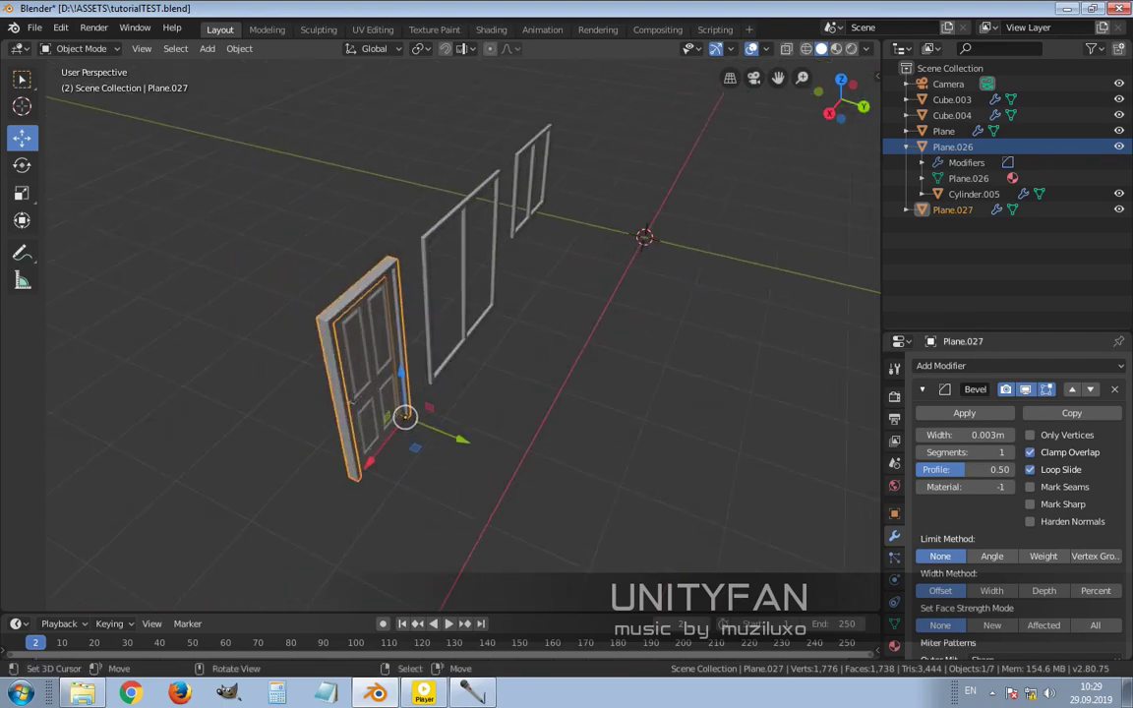
key("shift+s")
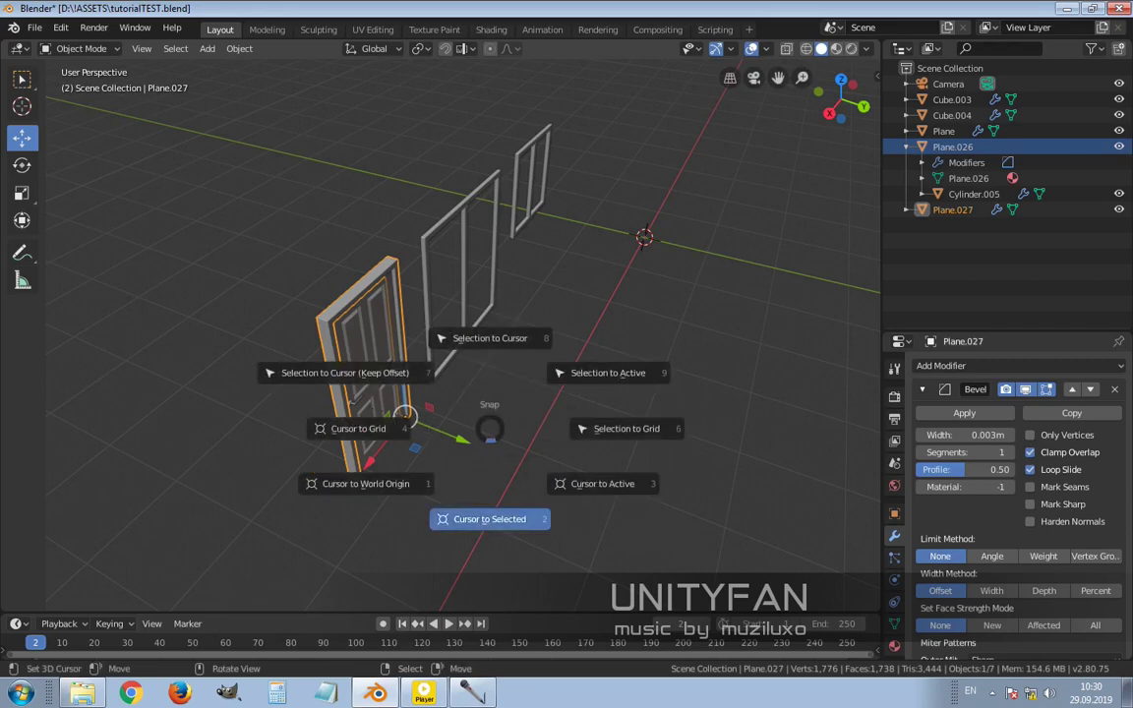
left_click(490, 519)
middle_click_drag(490, 519, 600, 472)
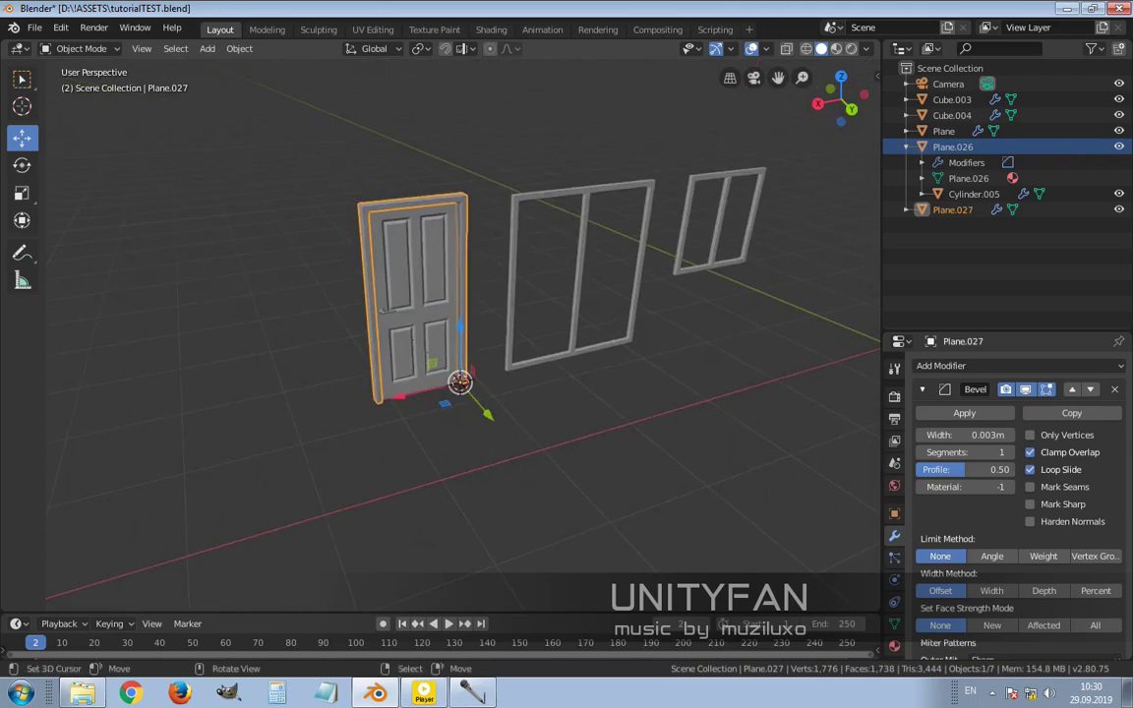
scroll(441, 295, "up", 3)
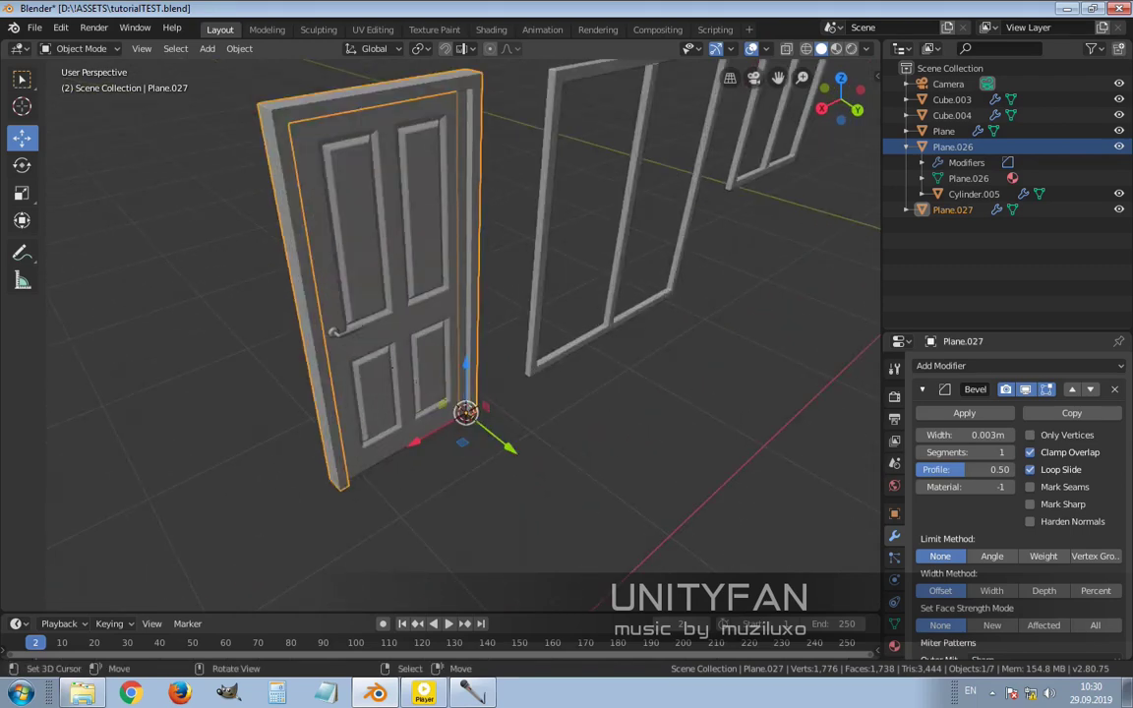
key("shift+a")
- Add a Plain Axes empty at the 3D cursor and position it at the door's base
mouse_move(433, 512)
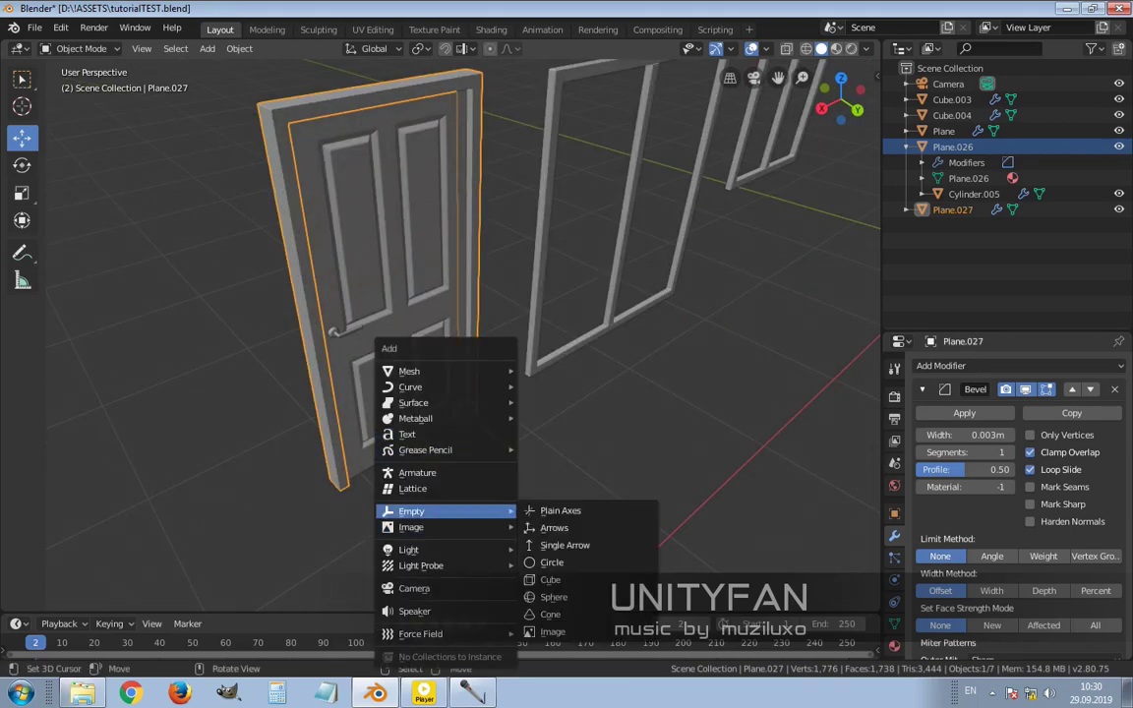
left_click(566, 511)
middle_click_drag(566, 511, 728, 472)
key("g")
key("y")
key("Return")
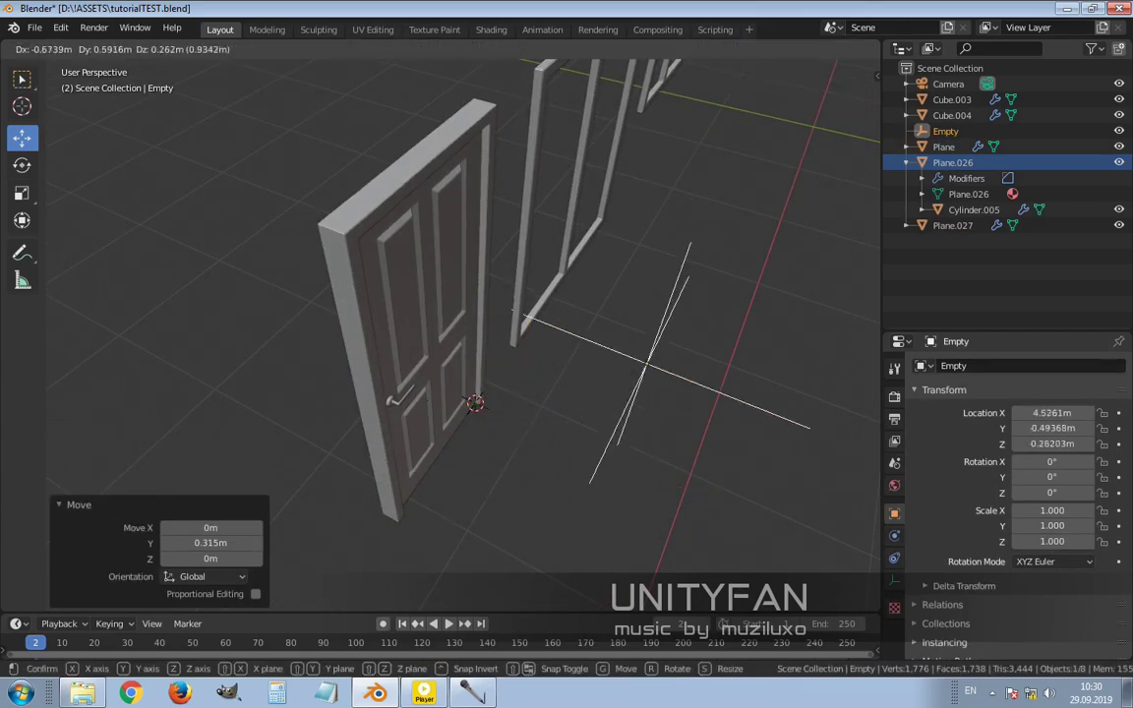
key("g")
key("Return")
middle_click_drag(539, 430, 432, 413)
key("g")
- Parent both door pieces, Plane.026 and Plane.027, to the empty
left_click(364, 275)
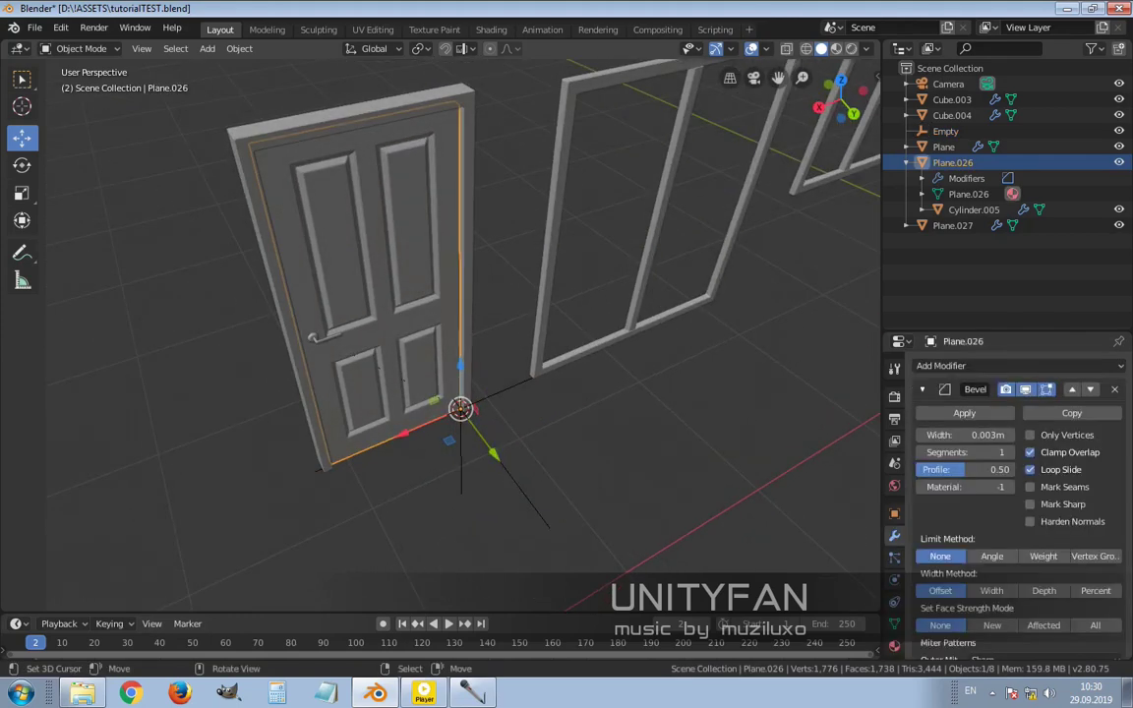
scroll(461, 423, "up", 2)
left_click(460, 423, "shift")
key("ctrl+p")
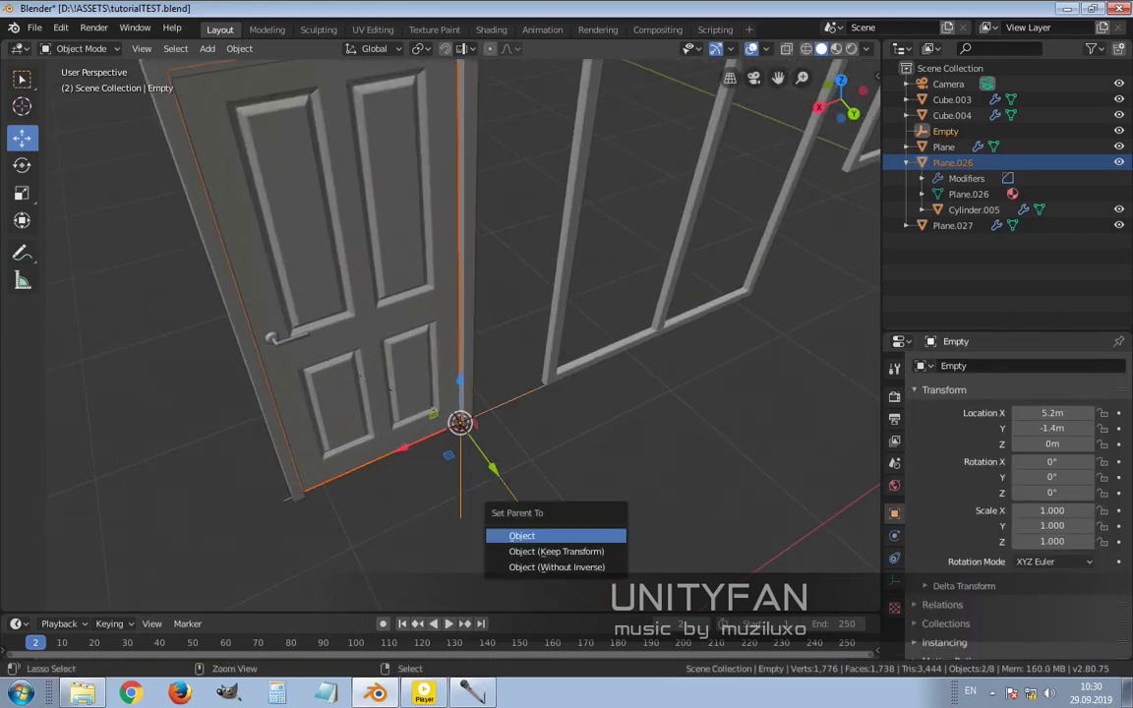
left_click(537, 535)
left_click(428, 399)
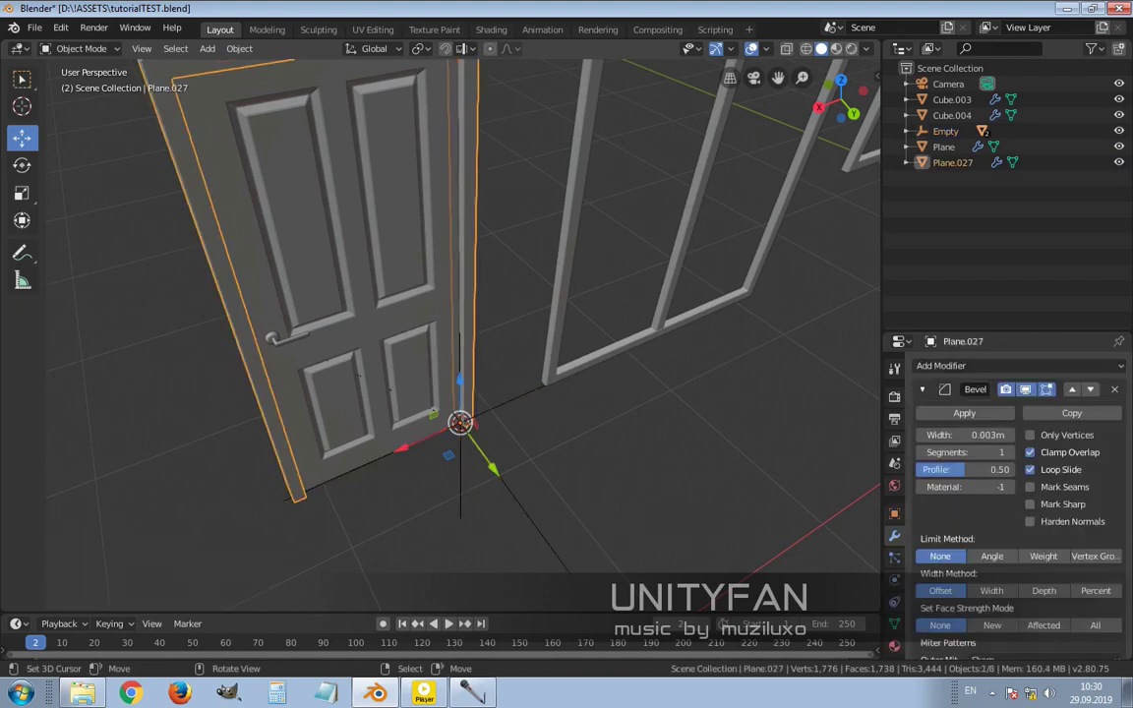
right_click(461, 462, "shift")
key("ctrl+p")
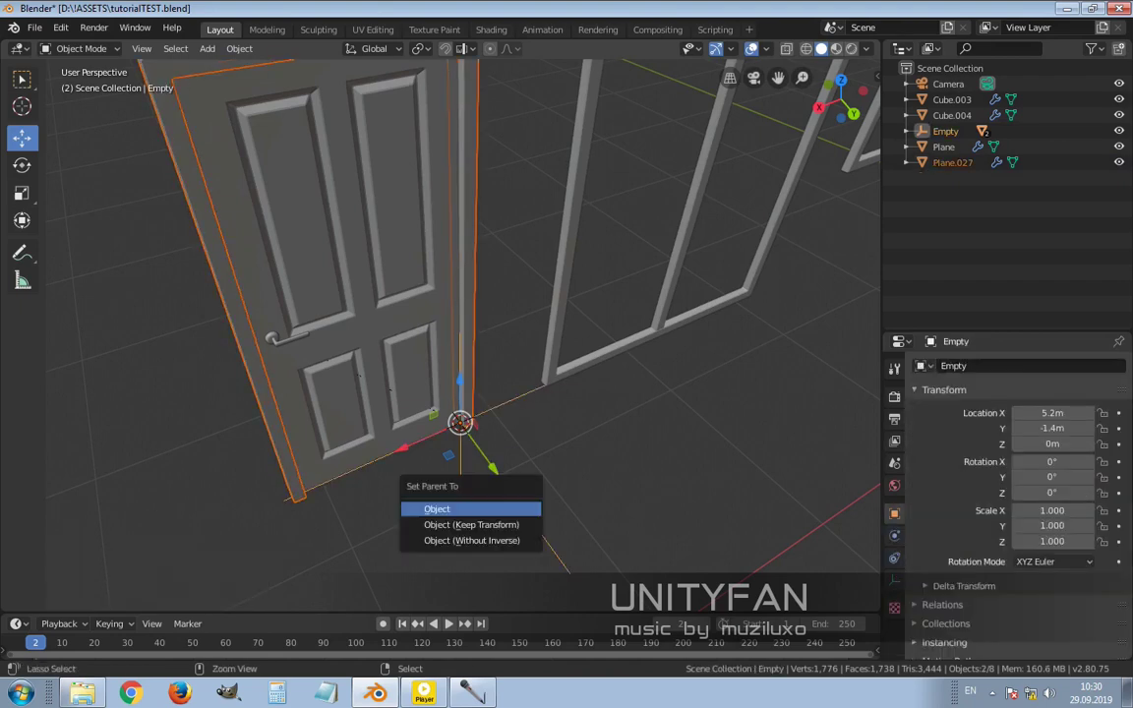
left_click(437, 510)
- Test-move the empty with its door children, then undo the move
scroll(461, 423, "down", 4)
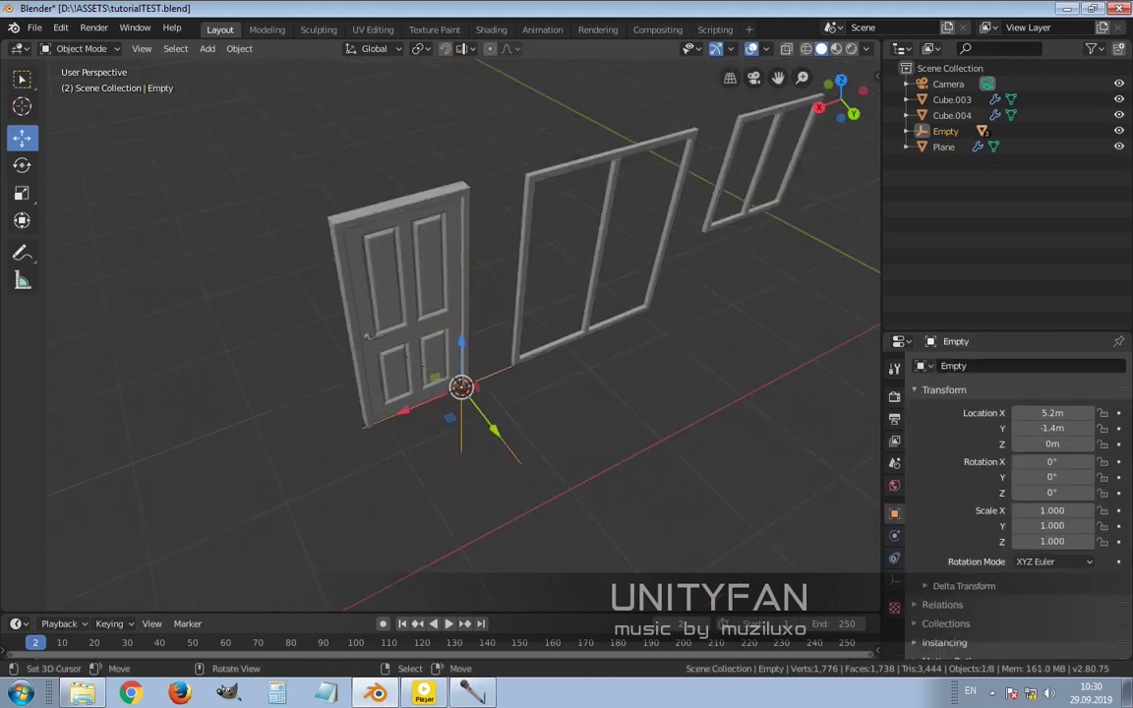
key("g")
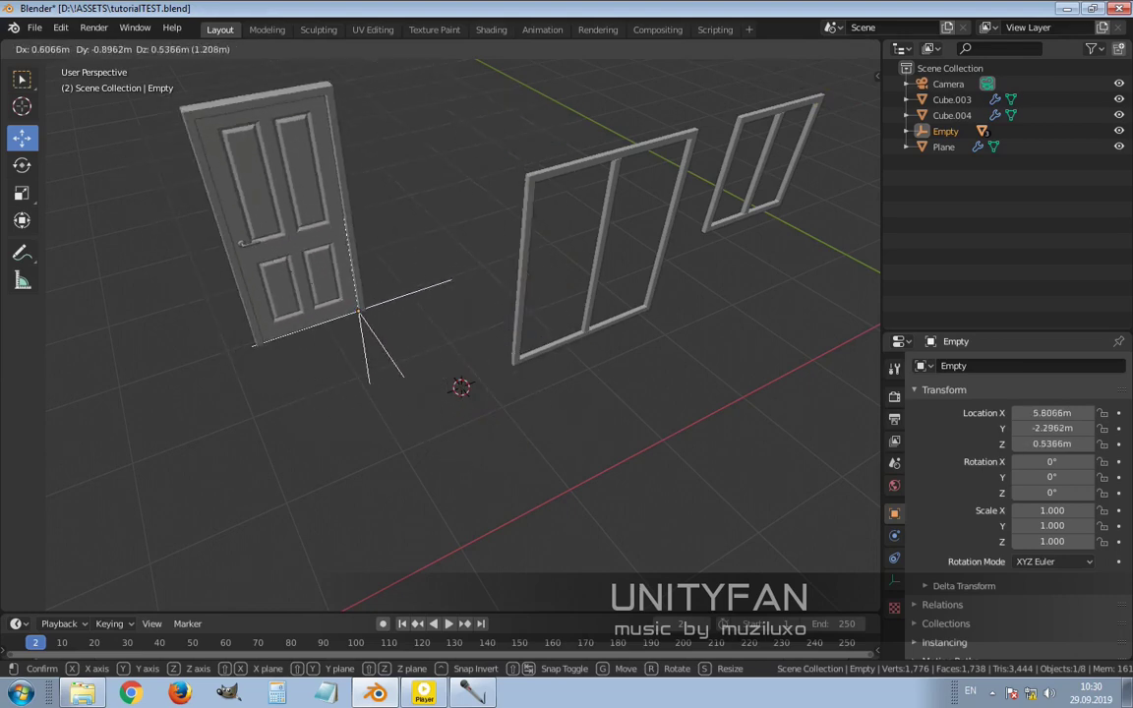
key("Return")
key("ctrl+z")
middle_click_drag(442, 295, 644, 307)
scroll(610, 295, "up", 5)
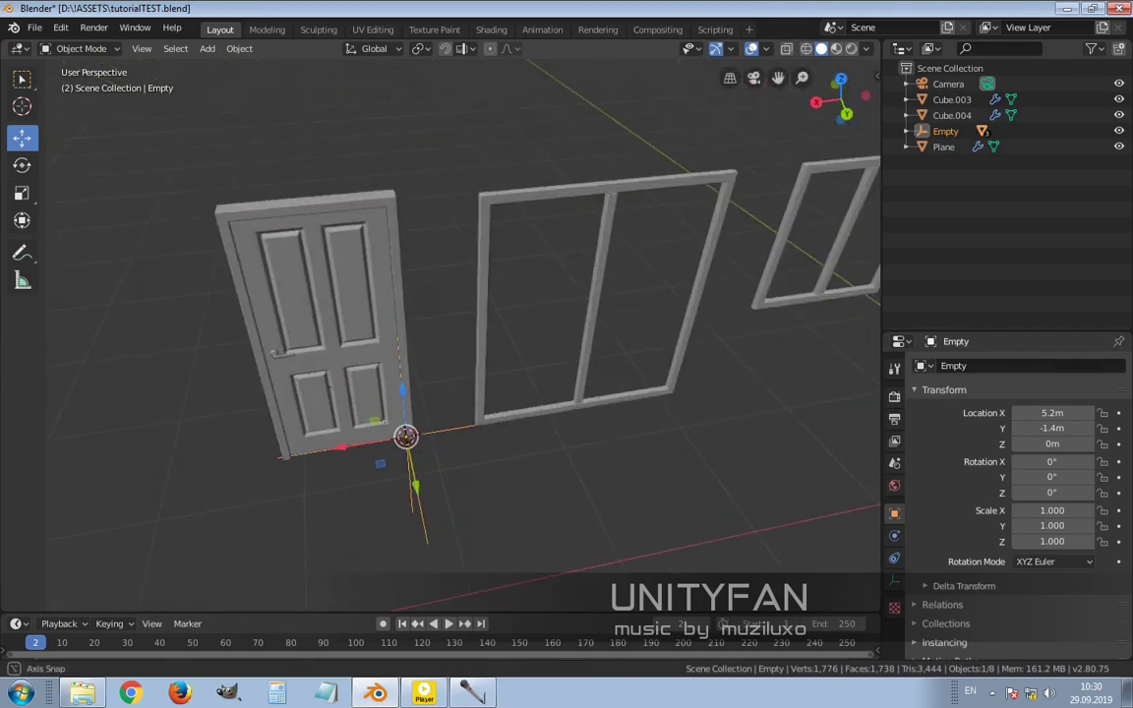
- Add a 2 m cube at the door's base and switch to front orthographic view
key("shift+a")
mouse_move(379, 329)
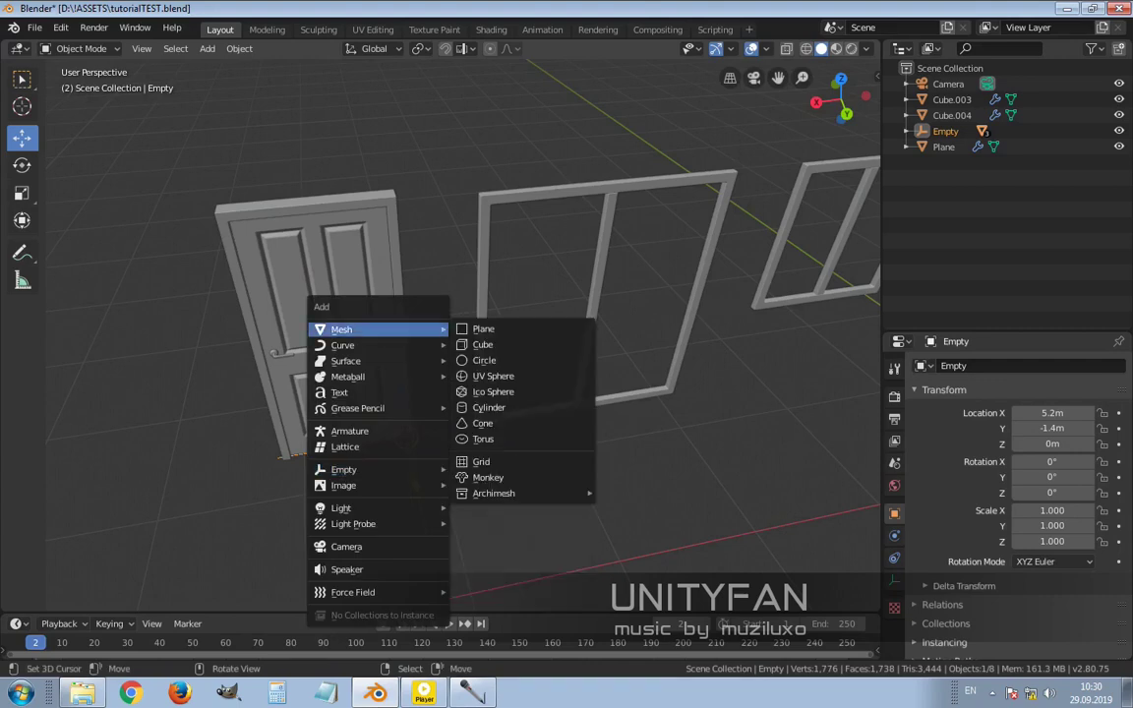
left_click(482, 344)
middle_click_drag(590, 295, 659, 313)
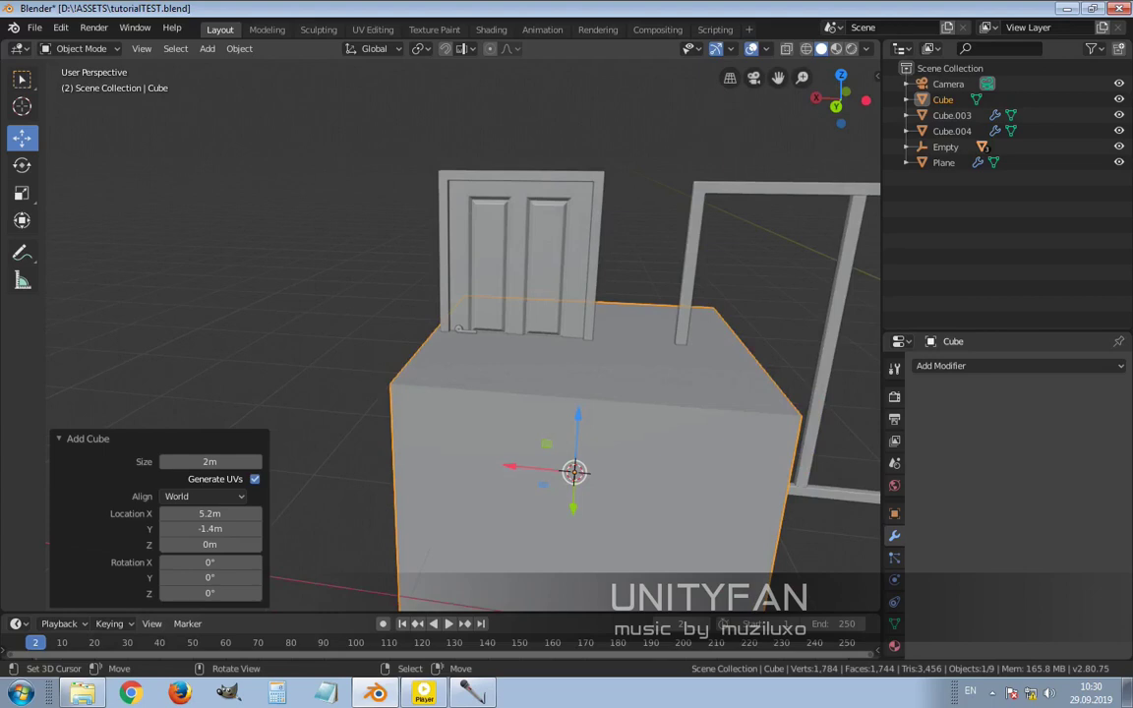
key("KP_5")
key("KP_3")
key("KP_1")
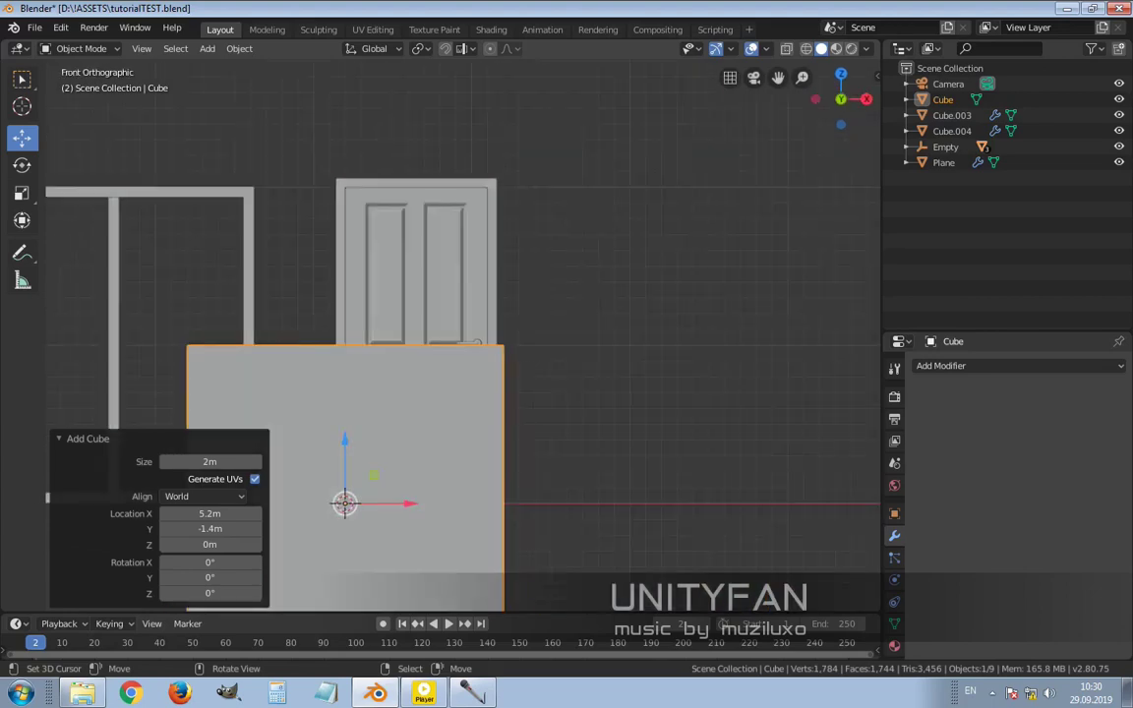
key("KP_5")
key("KP_5")
- In Edit Mode, move the cube's left side face inward along X to narrow it
key("Tab")
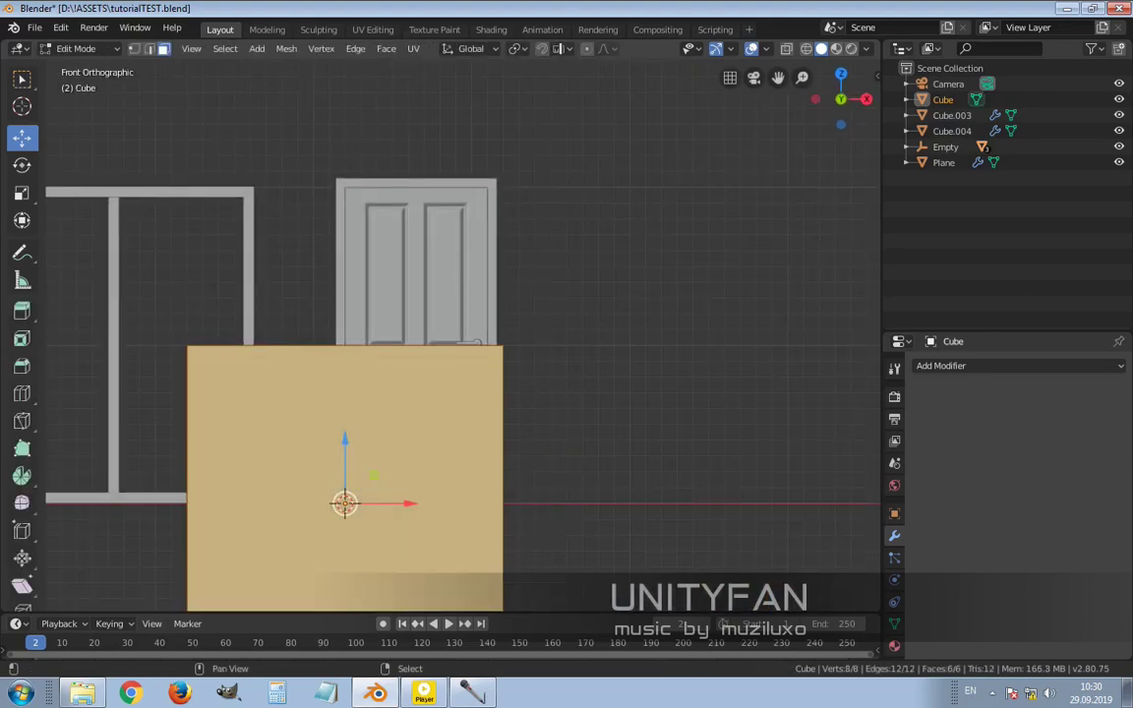
middle_click_drag(443, 393, 523, 279, "shift")
left_click(424, 389)
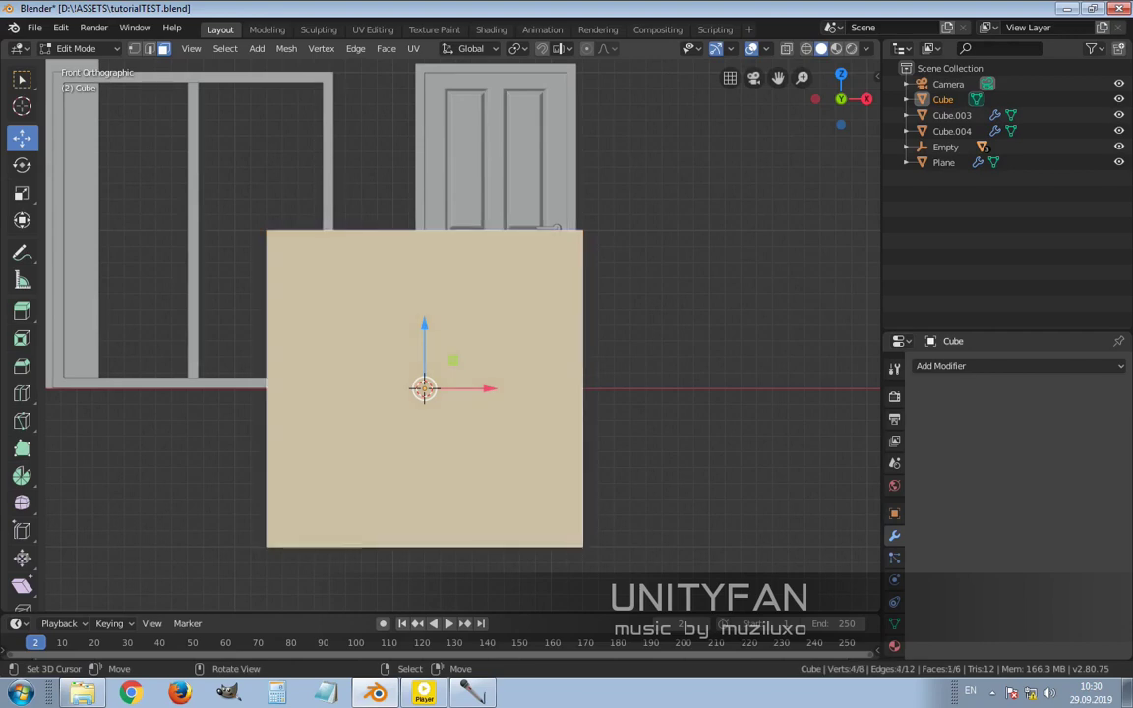
mouse_move(430, 386)
middle_mouse_down()
mouse_move(448, 386)
mouse_move(417, 386)
middle_mouse_up()
key("KP_3")
key("KP_1")
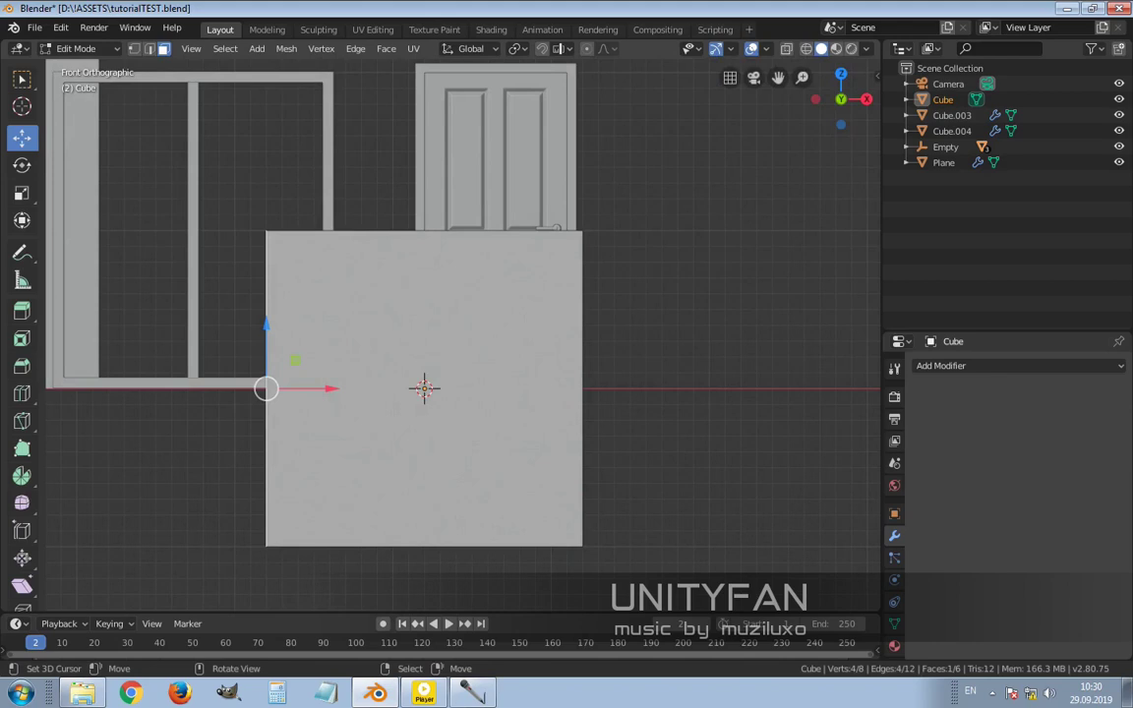
key("g")
key("x")
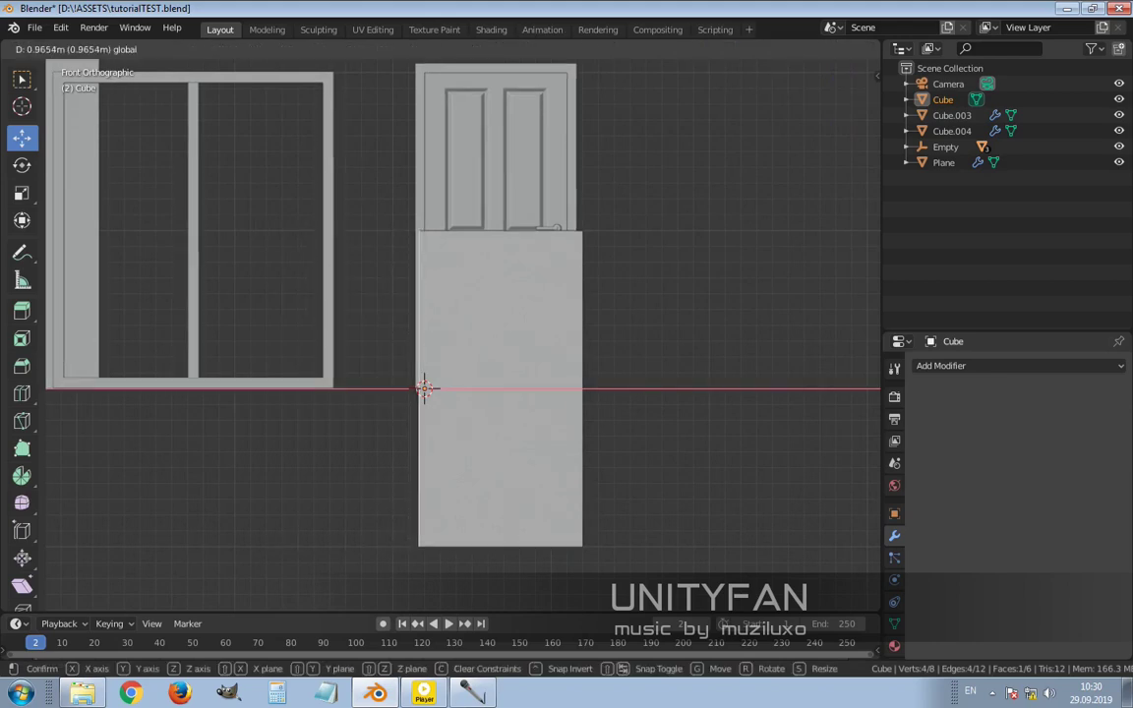
left_click(424, 387)
mouse_move(412, 386)
middle_mouse_down()
mouse_move(380, 422)
mouse_move(399, 437)
mouse_move(382, 396)
mouse_move(399, 405)
middle_mouse_up()
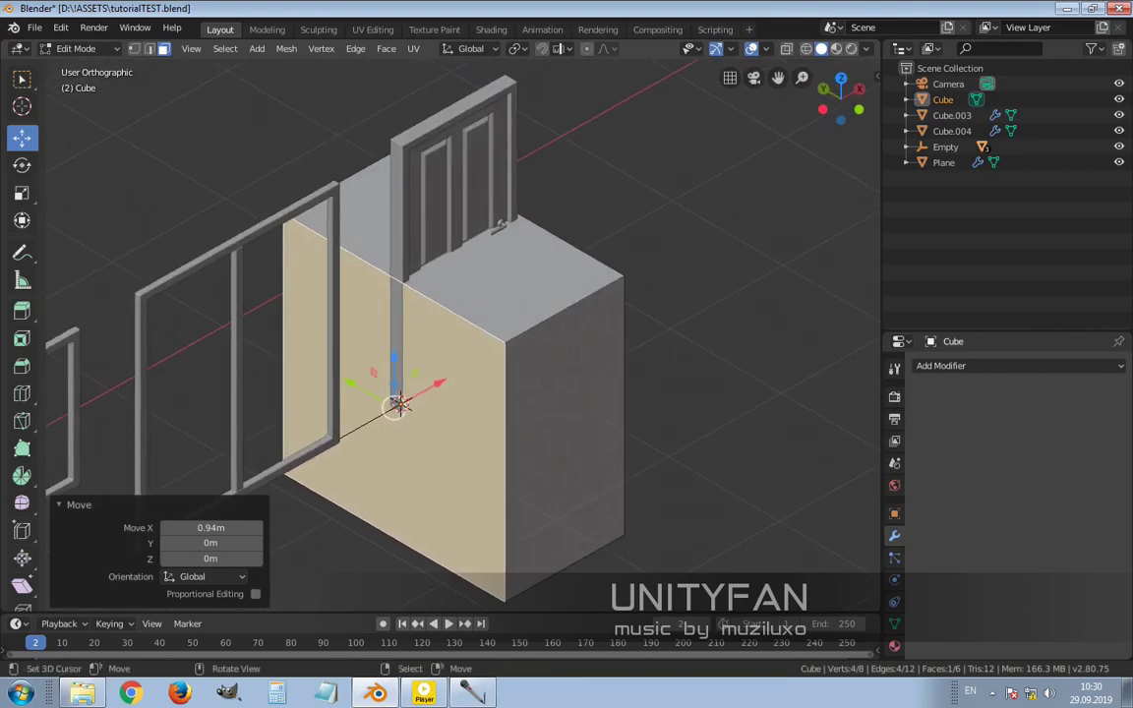
- Delete the cube's top and floor faces
left_click(454, 245)
key("x")
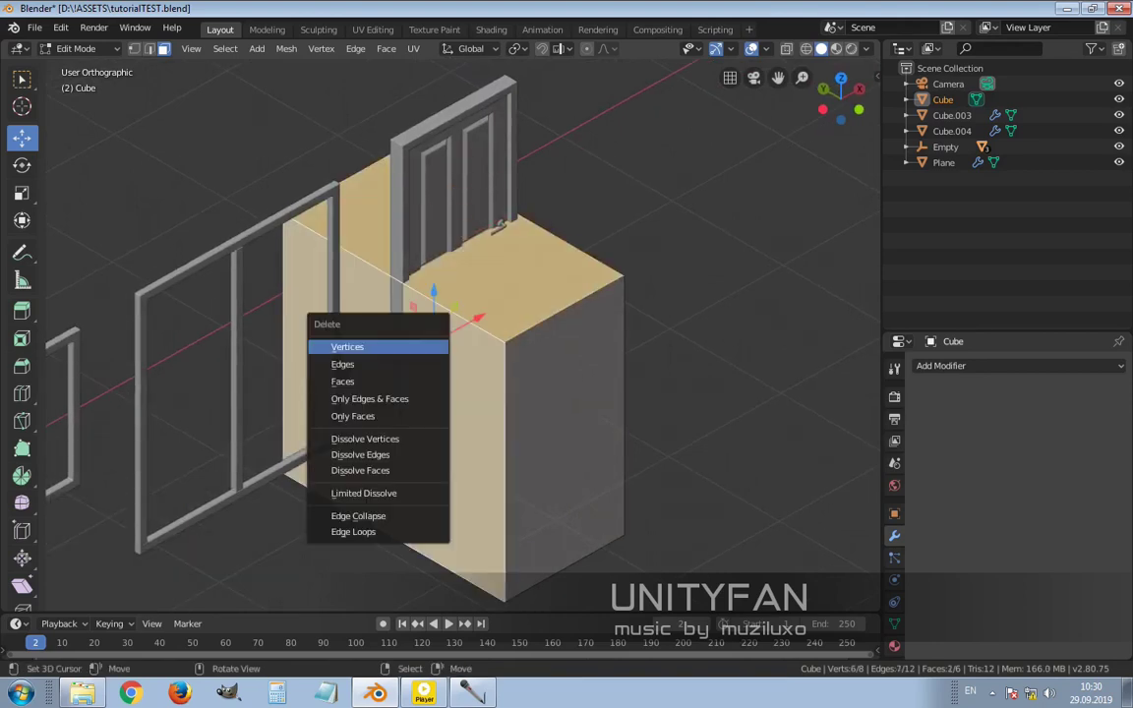
left_click(315, 341)
middle_click_drag(315, 341, 460, 498)
left_click(460, 499)
key("x")
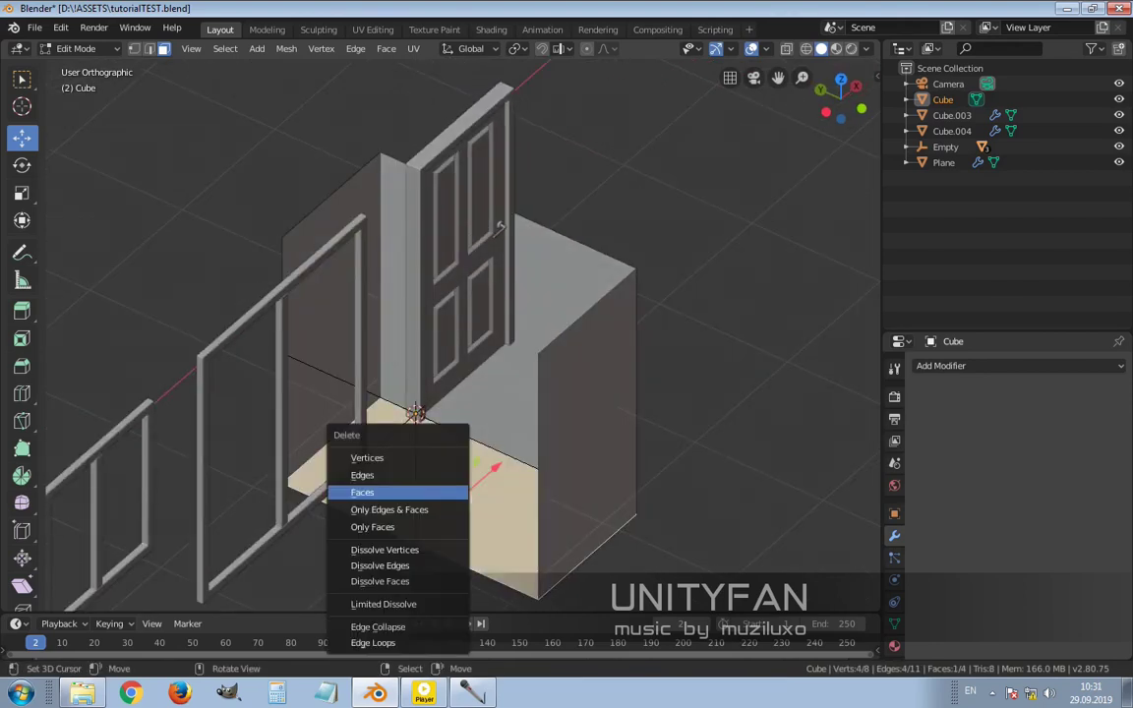
left_click(397, 493)
- Delete the face beside the door and the back face, then return to Object Mode
left_click(295, 296)
key("x")
left_click(271, 242)
left_click(521, 295)
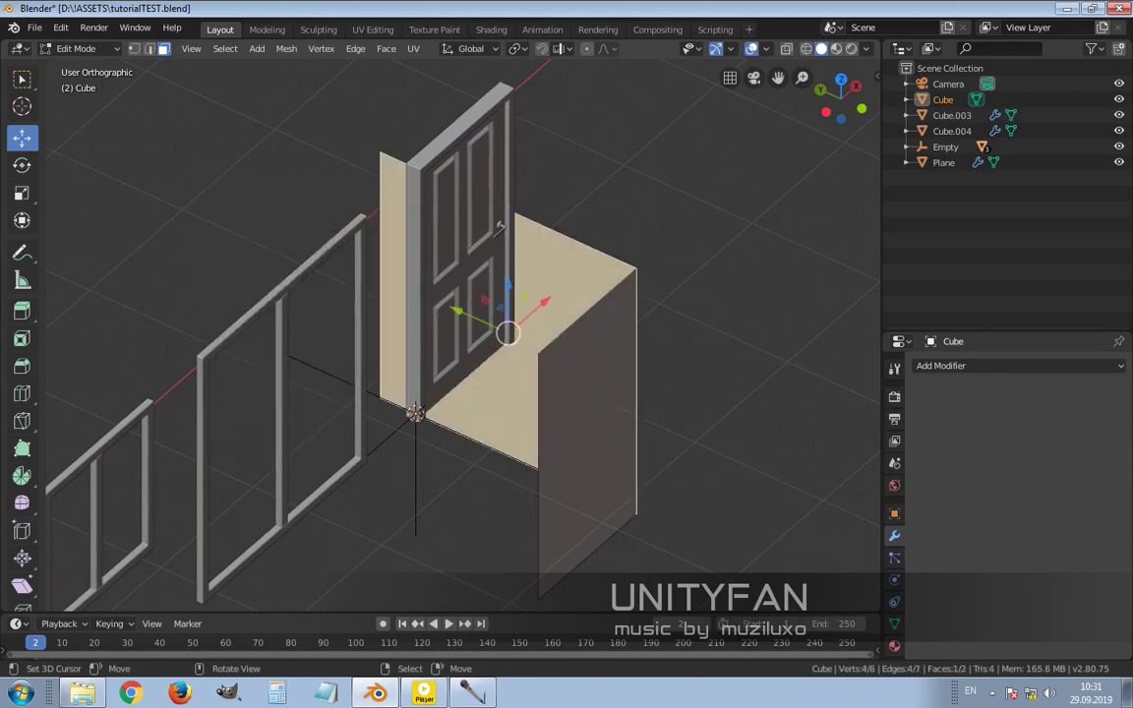
key("x")
left_click(452, 290)
key("Tab")
middle_click_drag(413, 295, 473, 307)
left_click(942, 365)
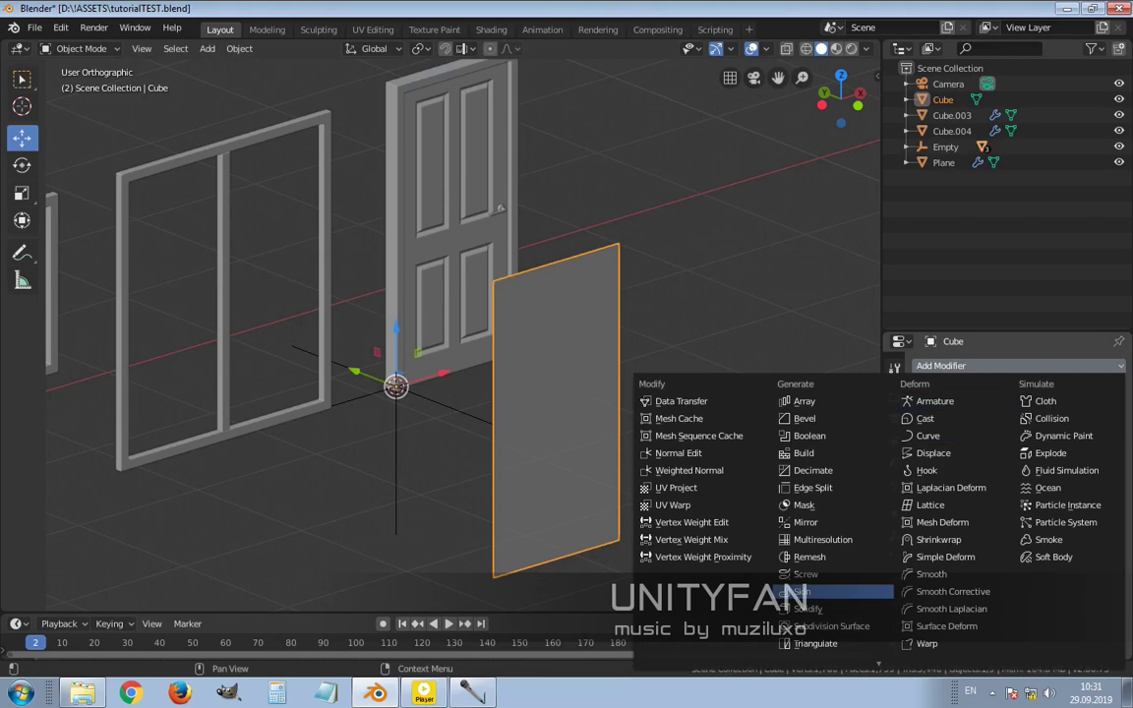
- Add a Solidify modifier with 1.06 m thickness to the panel
left_click(809, 609)
left_click_drag(959, 435, 1023, 435)
middle_click_drag(688, 394, 590, 423)
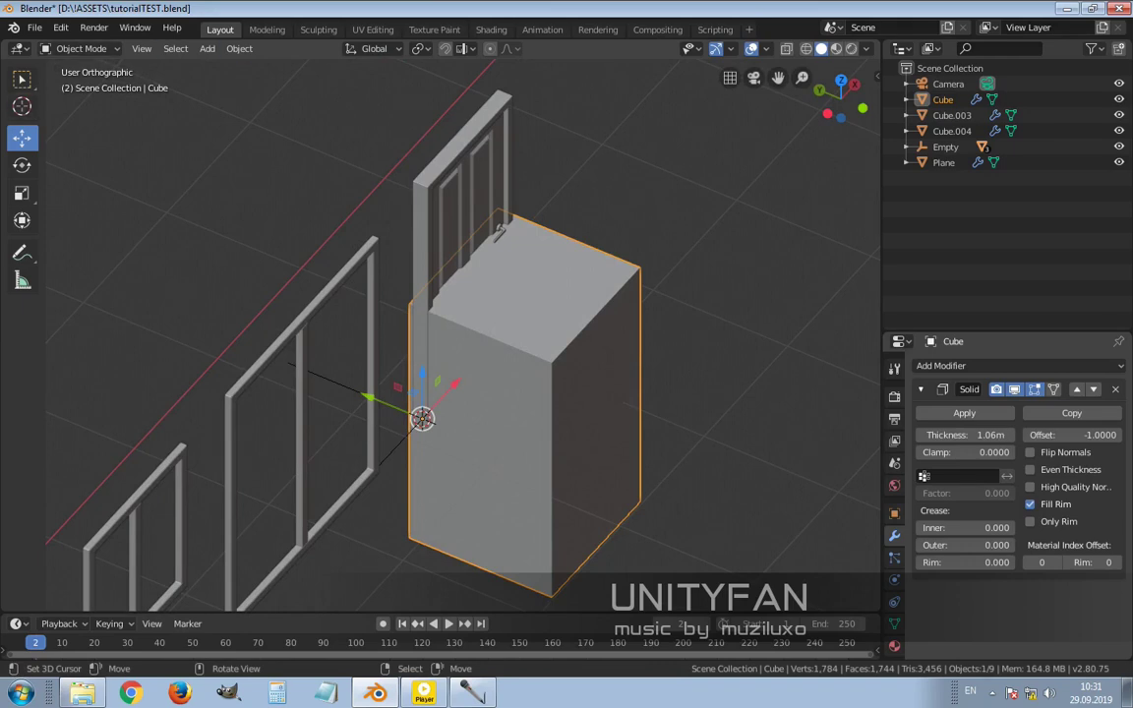
- In Edit Mode, move all the wall geometry 0.596 m along Y and view it from the front
key("Tab")
key("a")
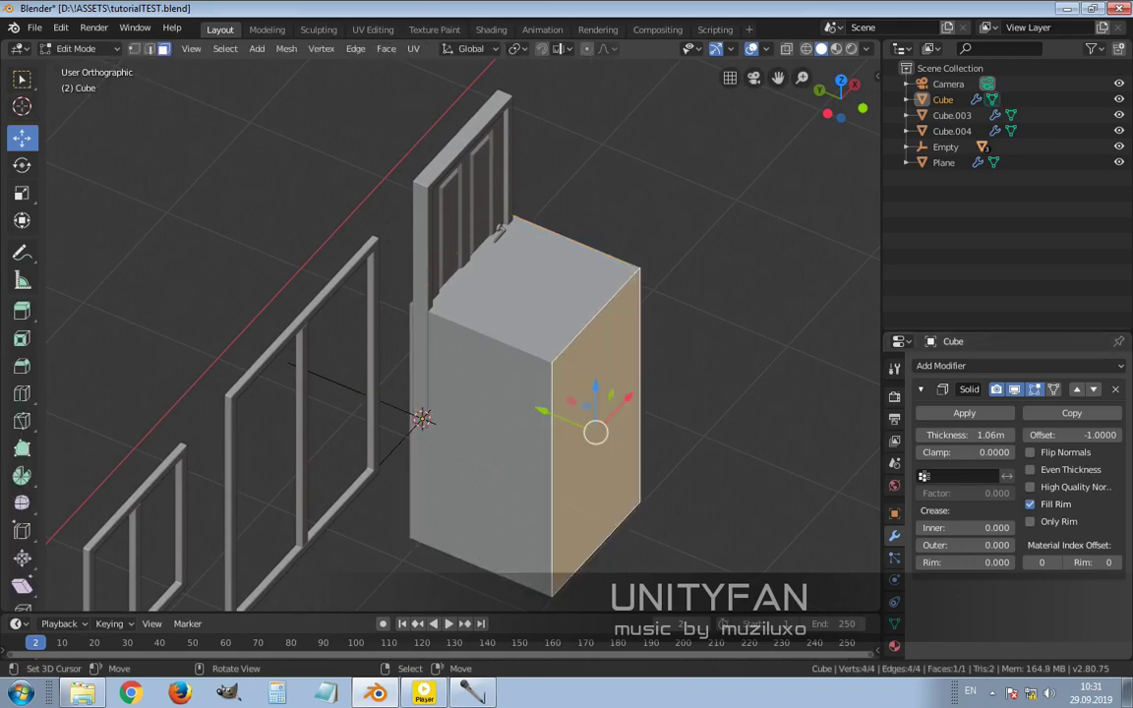
key("g")
key("y")
key("Return")
middle_click_drag(590, 423, 649, 414)
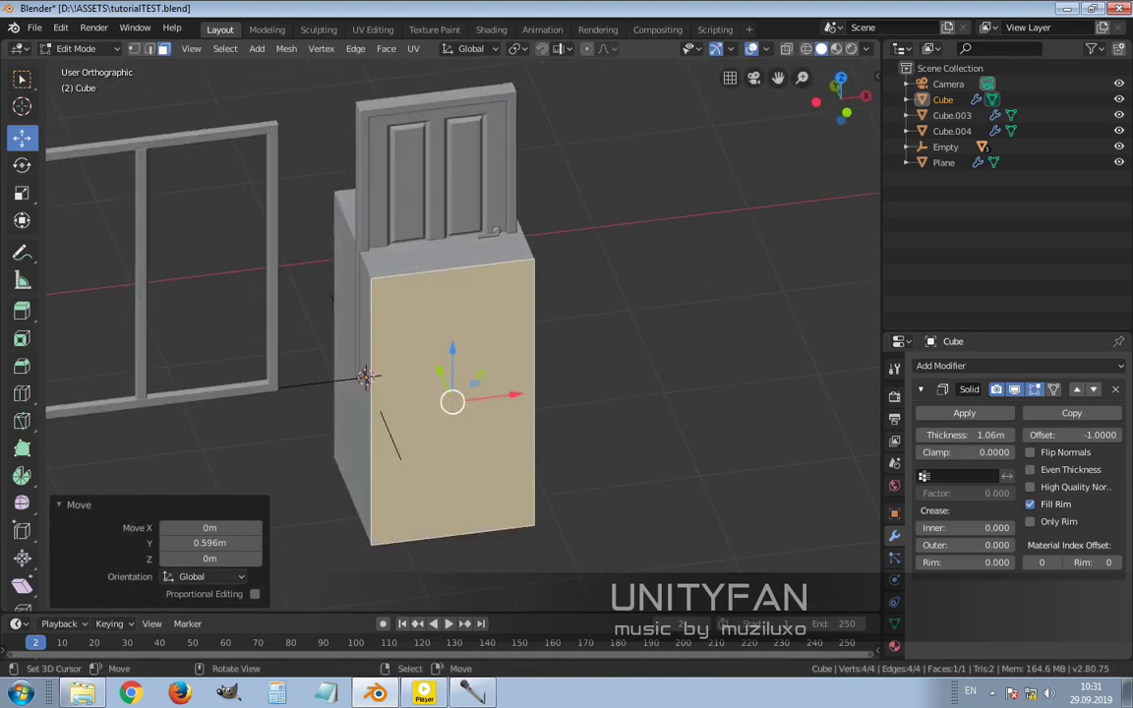
key("KP_3")
key("KP_1")
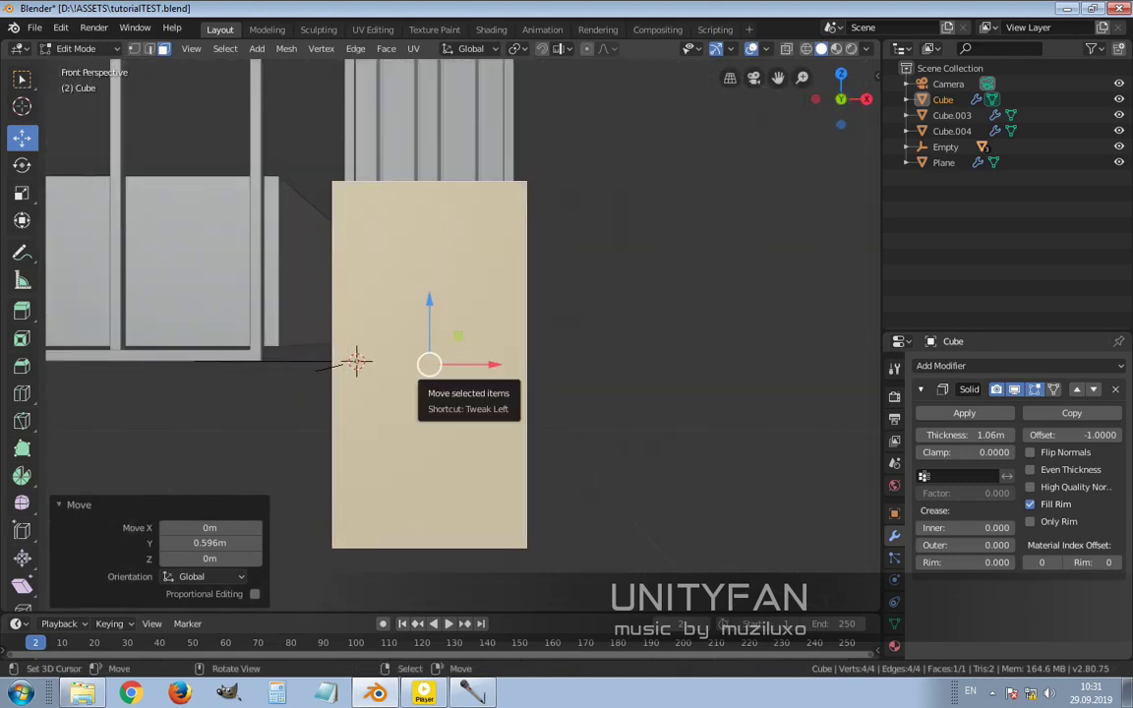
scroll(463, 334, "up", 2)
middle_click_drag(434, 374, 464, 448, "shift")
- Try raising the face about 1 m and moving the top edge, undoing both attempts
key("g")
key("z")
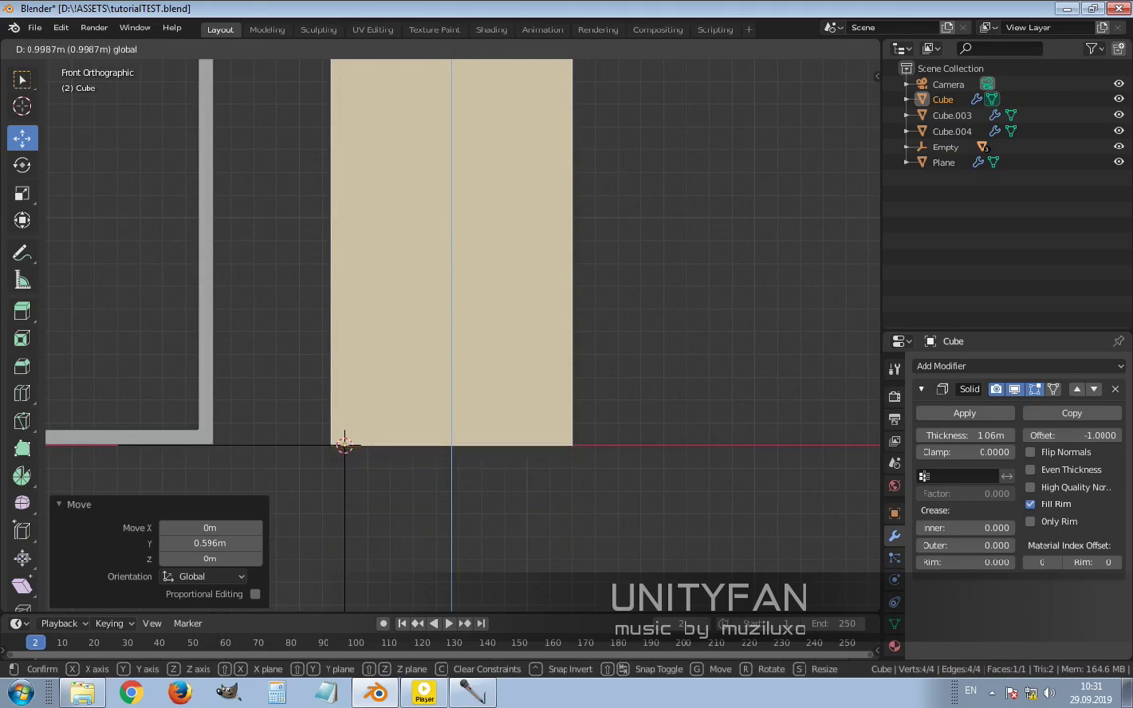
key("Return")
key("ctrl+z")
scroll(462, 334, "down", 3)
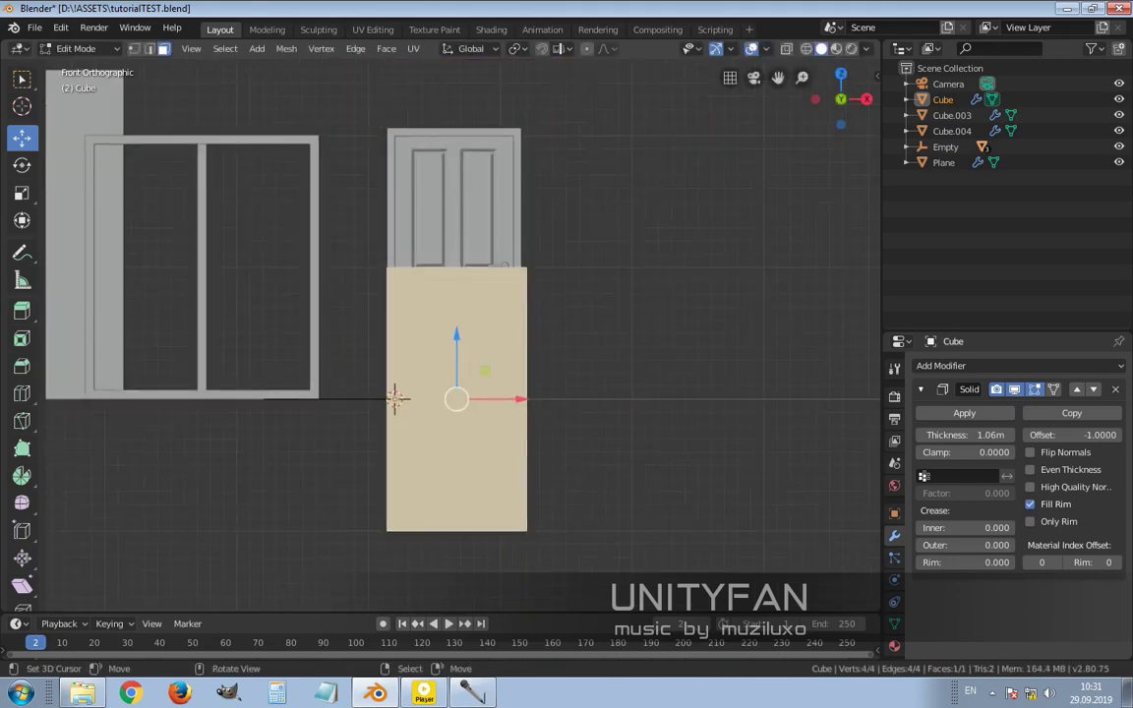
key("ctrl+z")
scroll(463, 334, "up", 1)
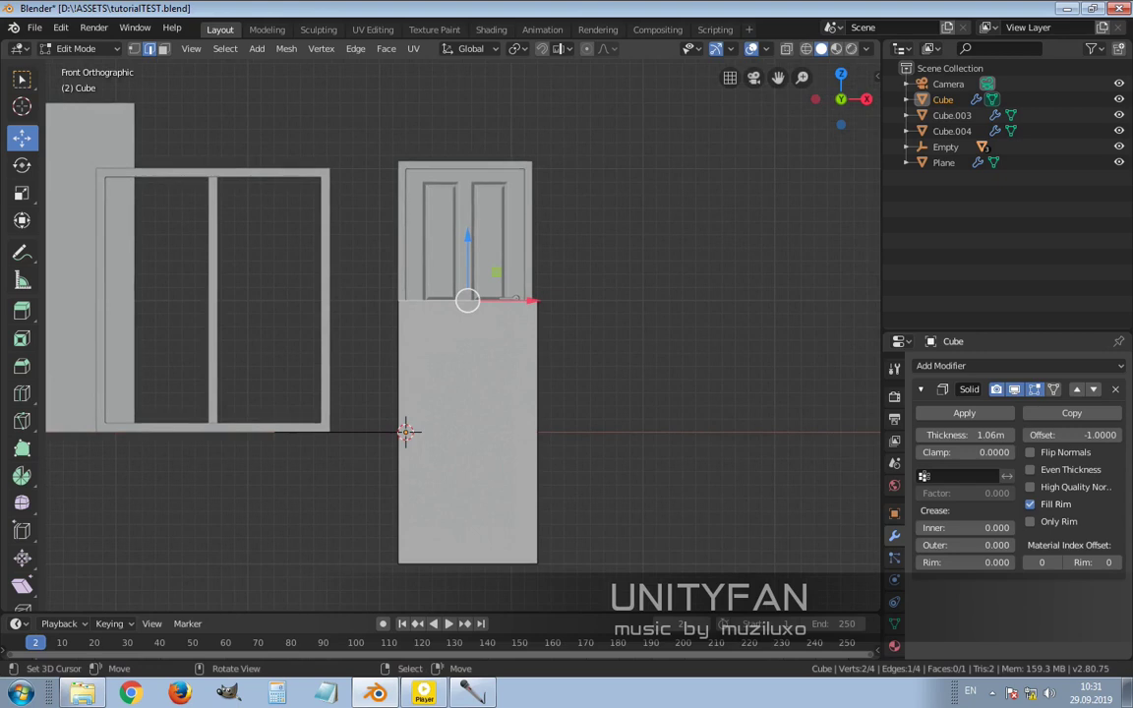
key("g")
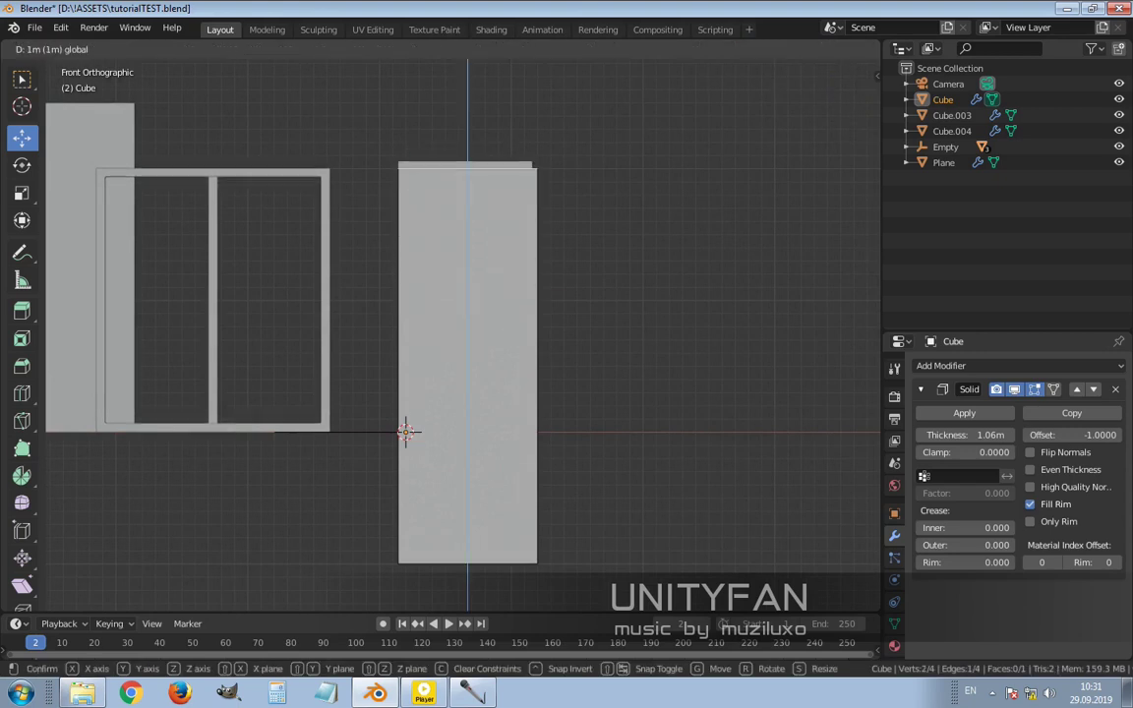
left_click(406, 430)
key("ctrl+z")
- Align the bottom edge vertically and the right edge horizontally with the door frame
key("g")
key("z")
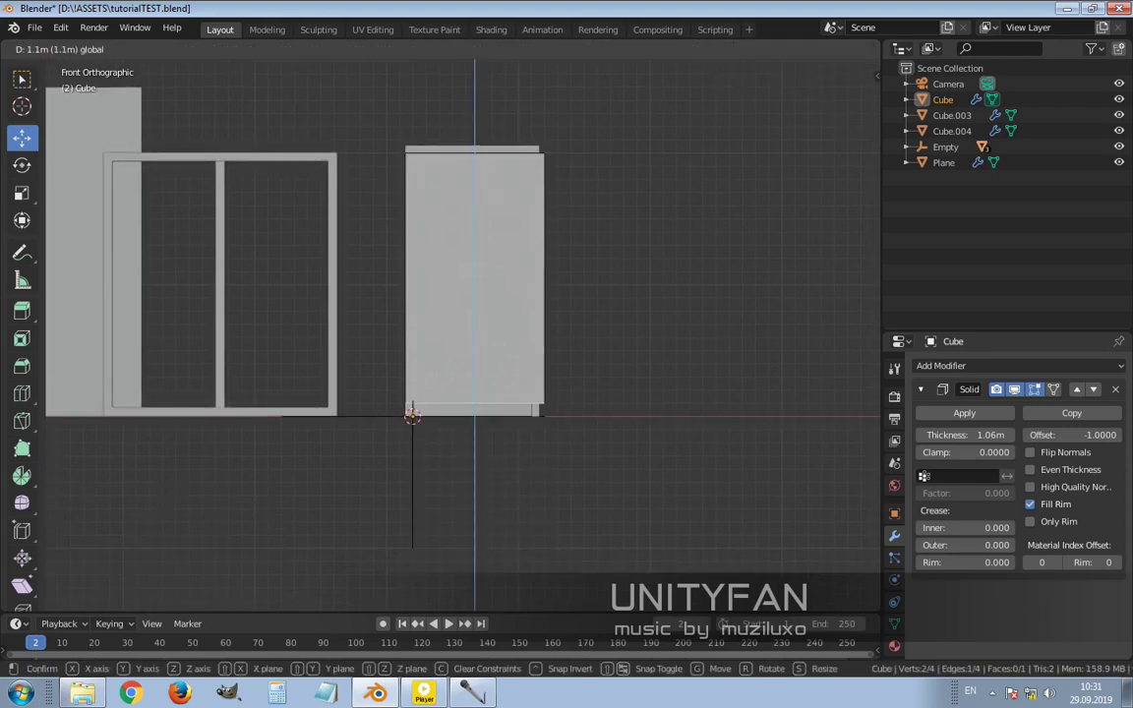
key("Return")
scroll(443, 325, "up", 3)
left_click(589, 369)
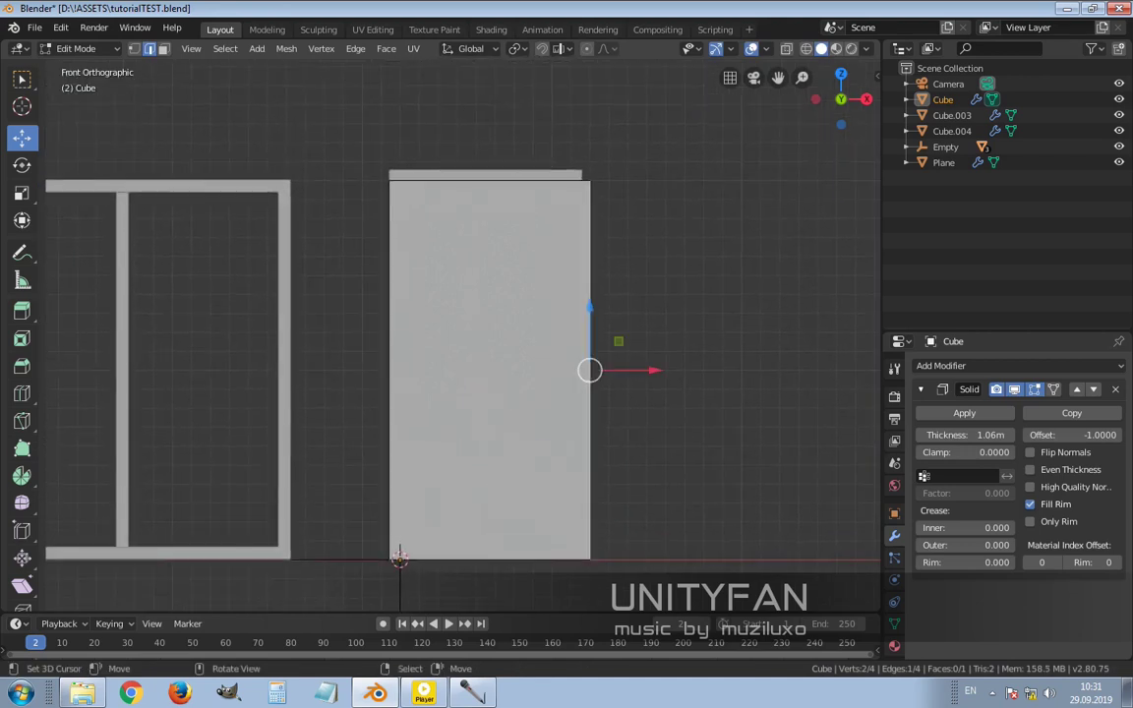
scroll(443, 325, "up", 2)
scroll(443, 324, "down", 1)
key("g")
key("x")
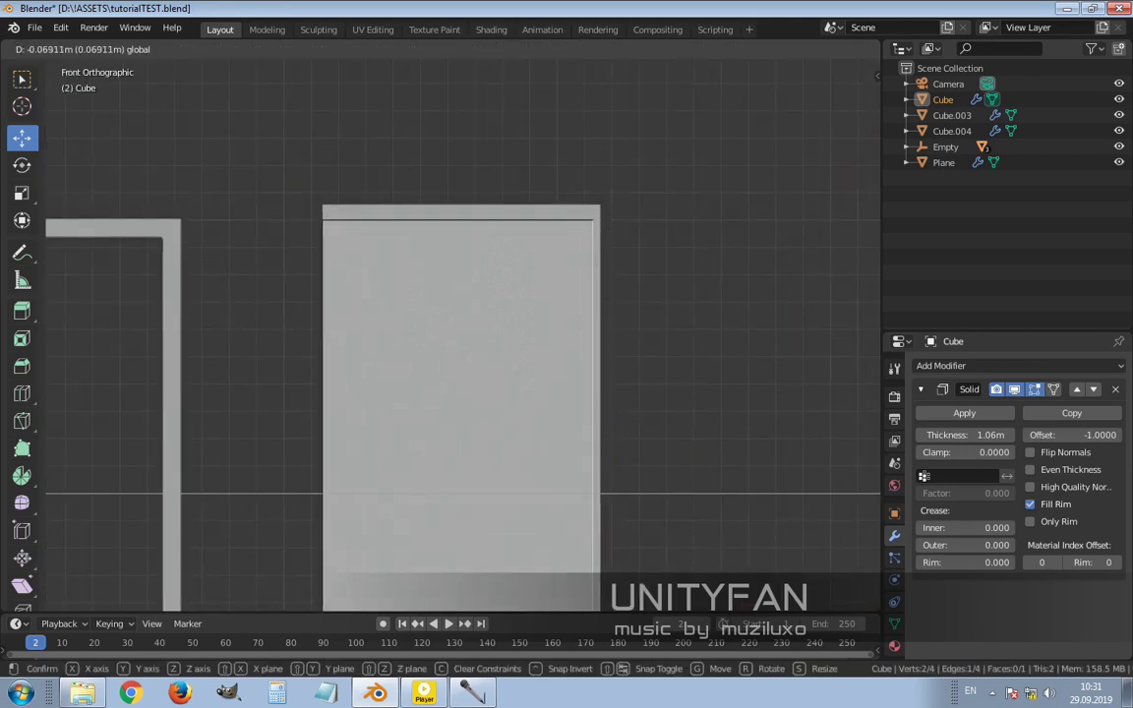
key("Return")
- Align the left edge and the top edge with the door frame's side and top
middle_click_drag(443, 394, 528, 347, "shift")
left_click(408, 393)
key("g")
key("x")
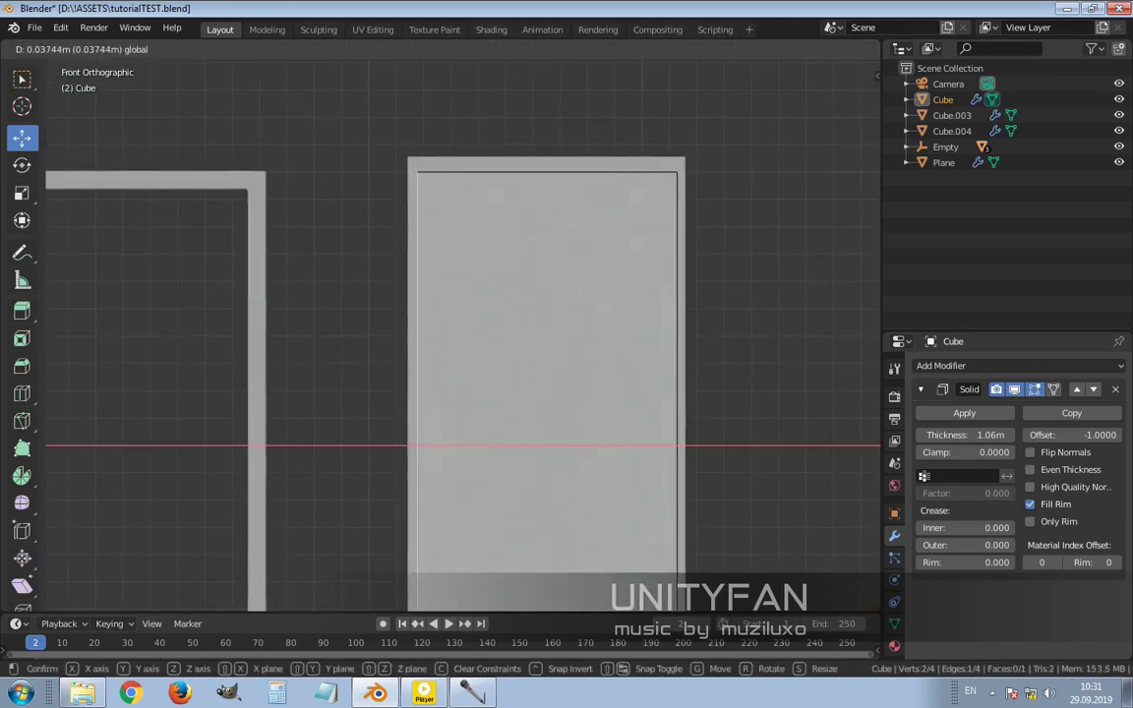
key("Return")
left_click(546, 173)
key("g")
key("z")
key("Return")
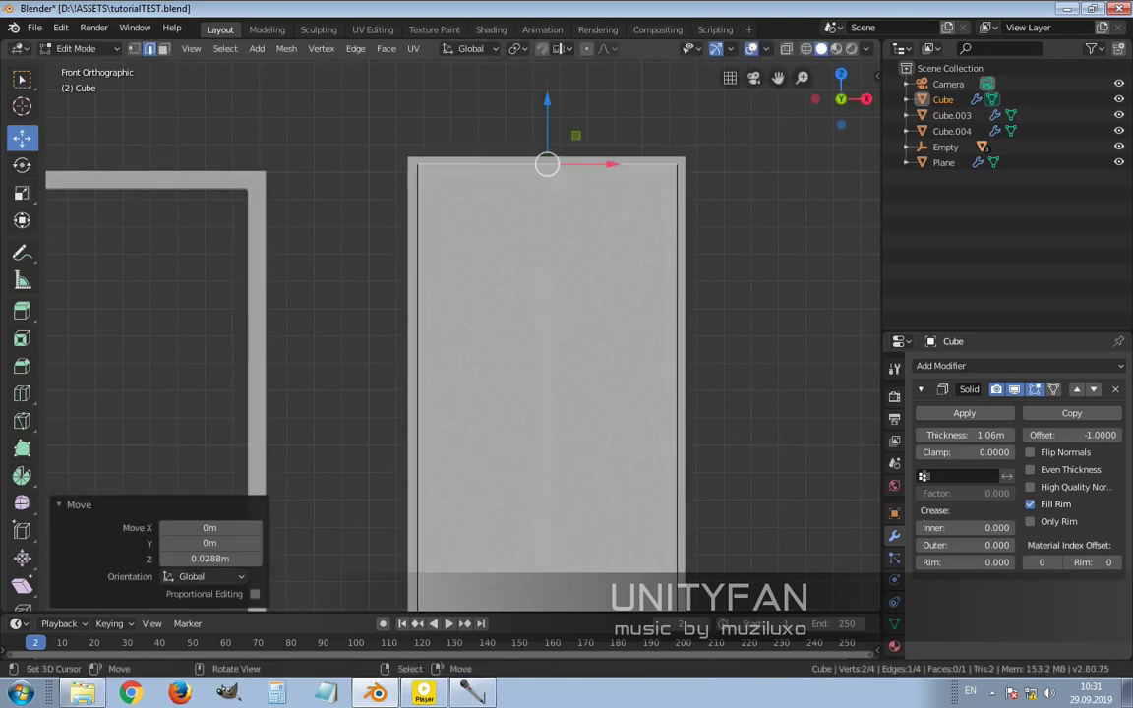
- Drop the bottom edge to the floor line and return to Object Mode
scroll(544, 295, "down", 1)
middle_click_drag(492, 393, 537, 256, "shift")
left_click(485, 460)
key("g")
key("z")
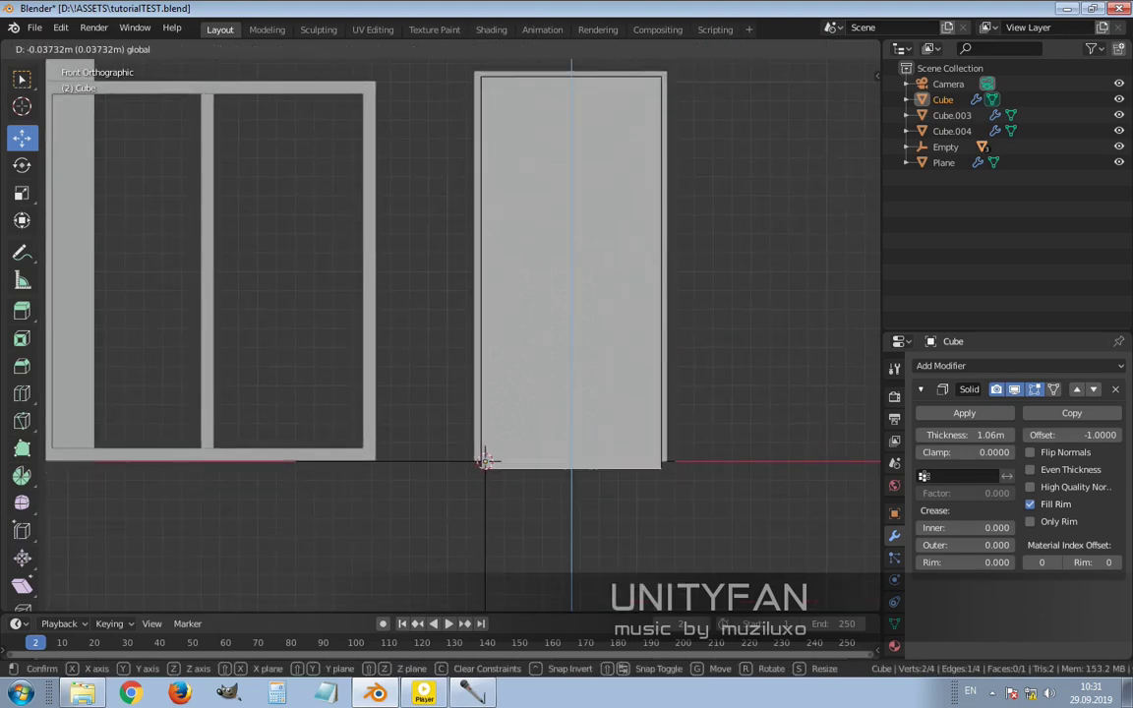
key("Return")
middle_click_drag(570, 466, 482, 413)
key("Tab")
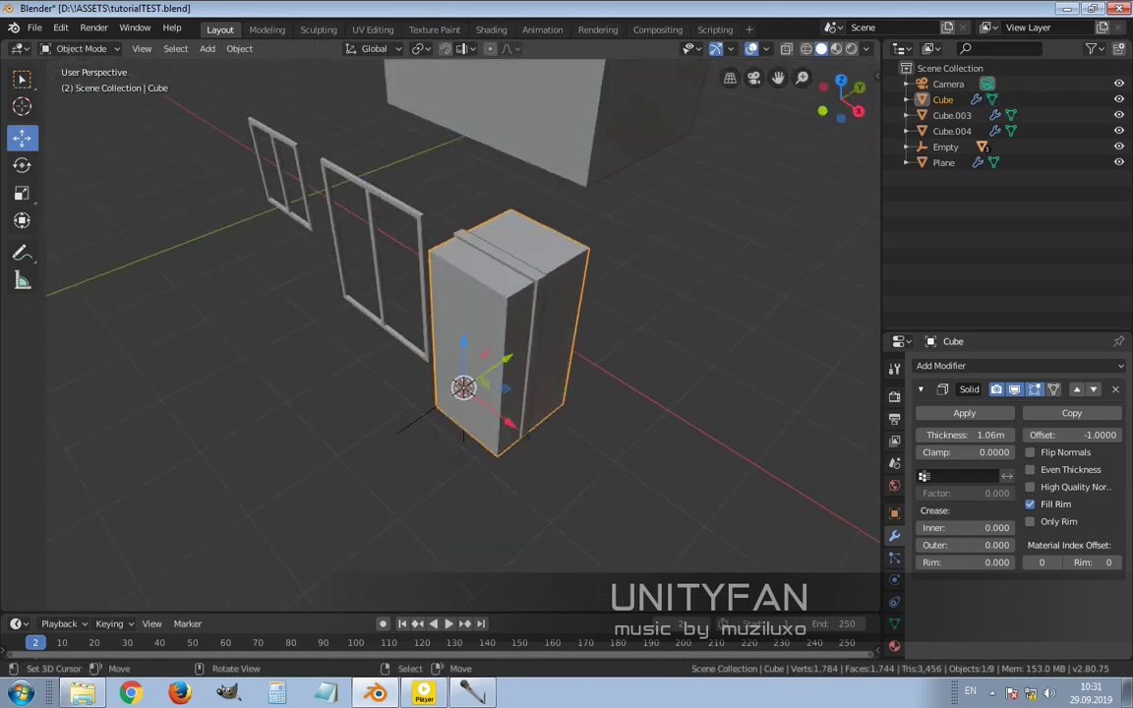
- Reduce the cutter box's Solidify thickness to 0.77 m
scroll(464, 476, "up", 3)
middle_click_drag(463, 477, 414, 500, "shift")
left_click_drag(984, 434, 944, 435)
middle_click_drag(591, 295, 649, 246)
middle_click_drag(590, 345, 580, 340)
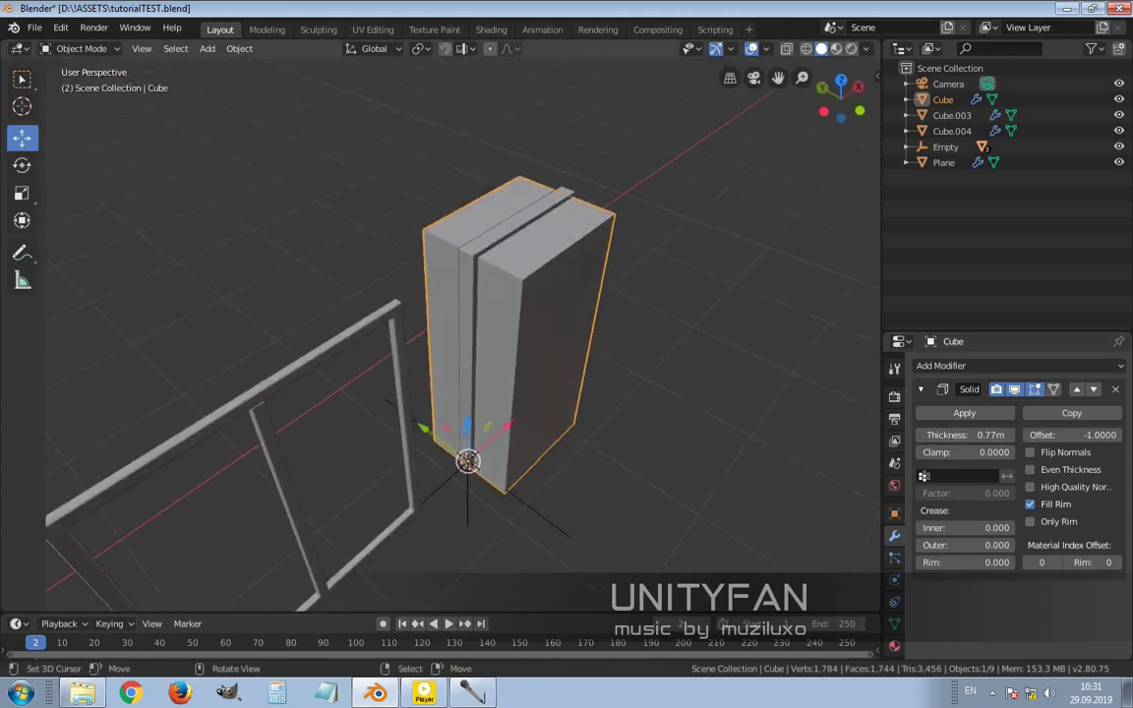
- Test-move the Empty with the door, then undo the move
left_click(511, 536)
mouse_move(511, 536)
middle_mouse_down()
mouse_move(522, 531)
mouse_move(502, 522)
middle_mouse_up()
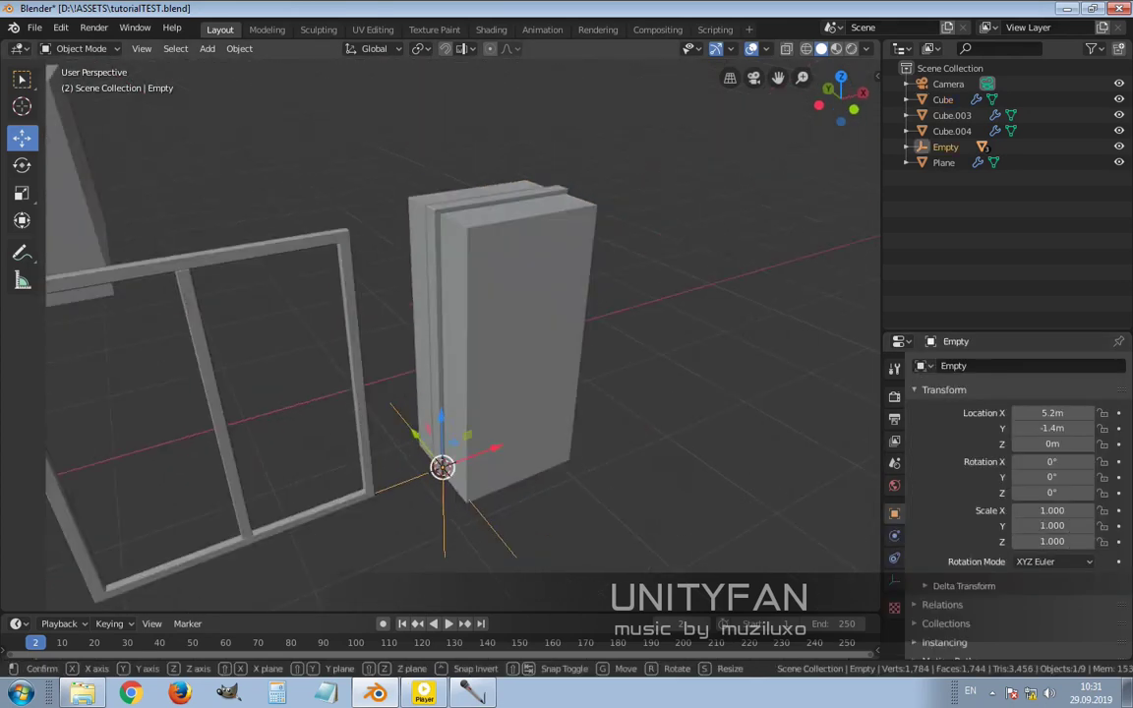
key("g")
key("Return")
middle_click_drag(443, 393, 477, 421)
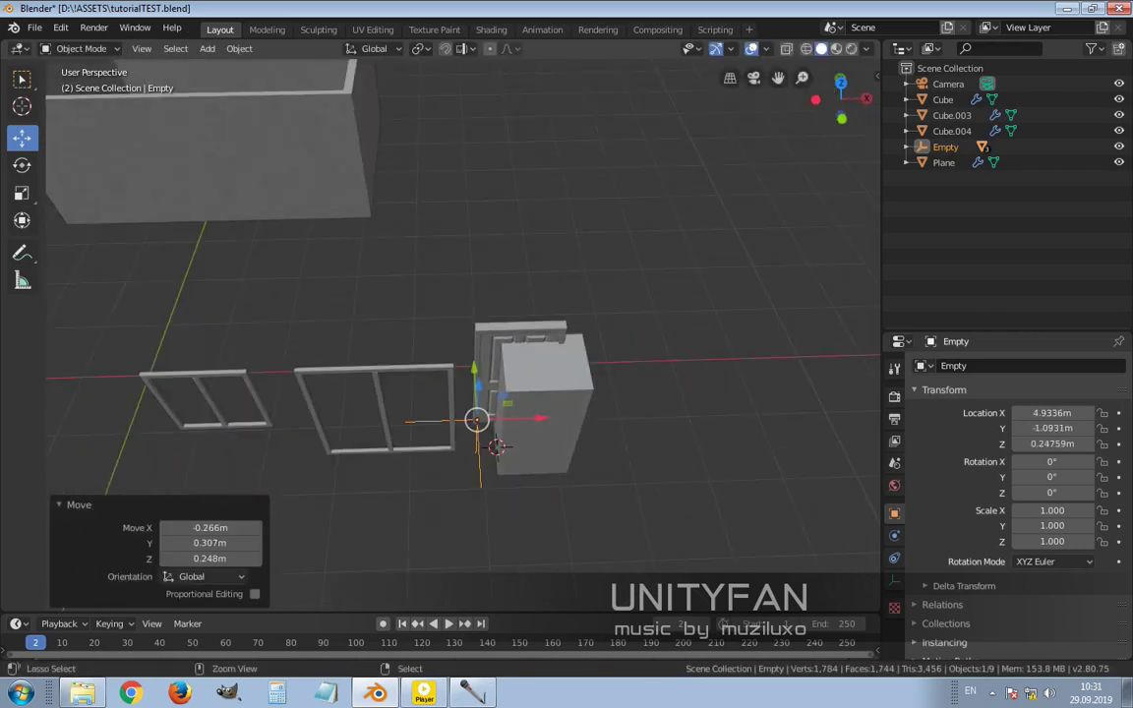
key("ctrl+z")
middle_click_drag(512, 413, 571, 373)
- Parent the cutter box to the Empty and confirm it follows, undoing the test move
left_click(551, 394)
scroll(550, 393, "up", 2)
left_click(541, 474, "shift")
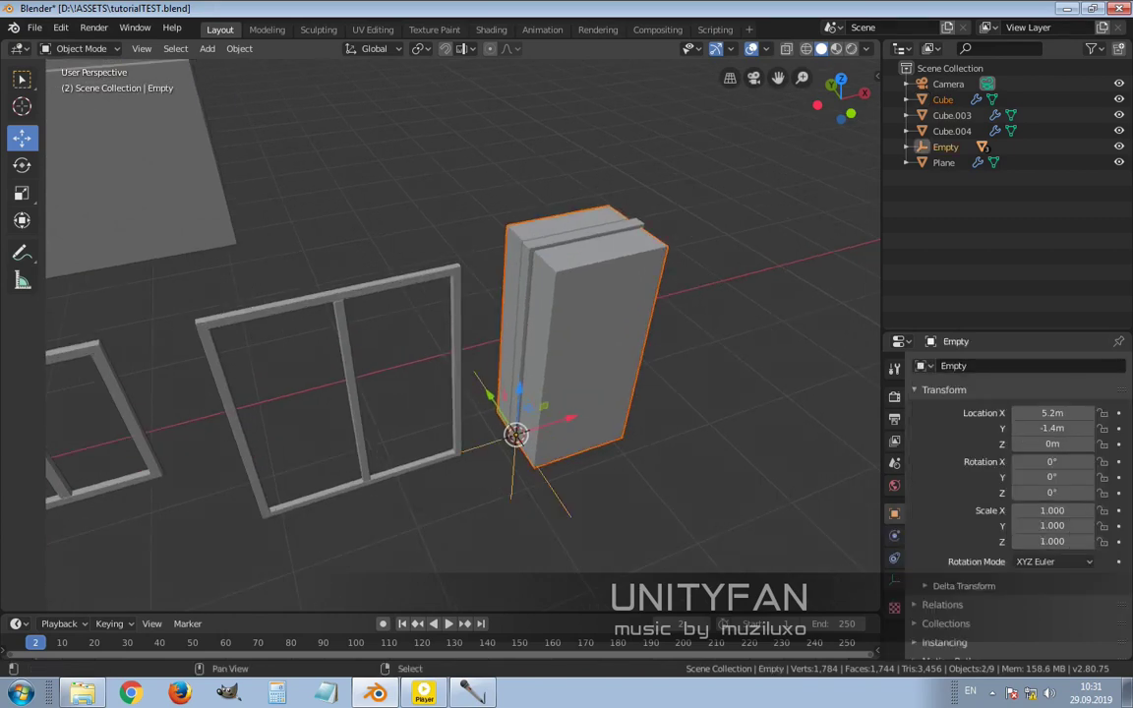
key("ctrl+p")
left_click(531, 500)
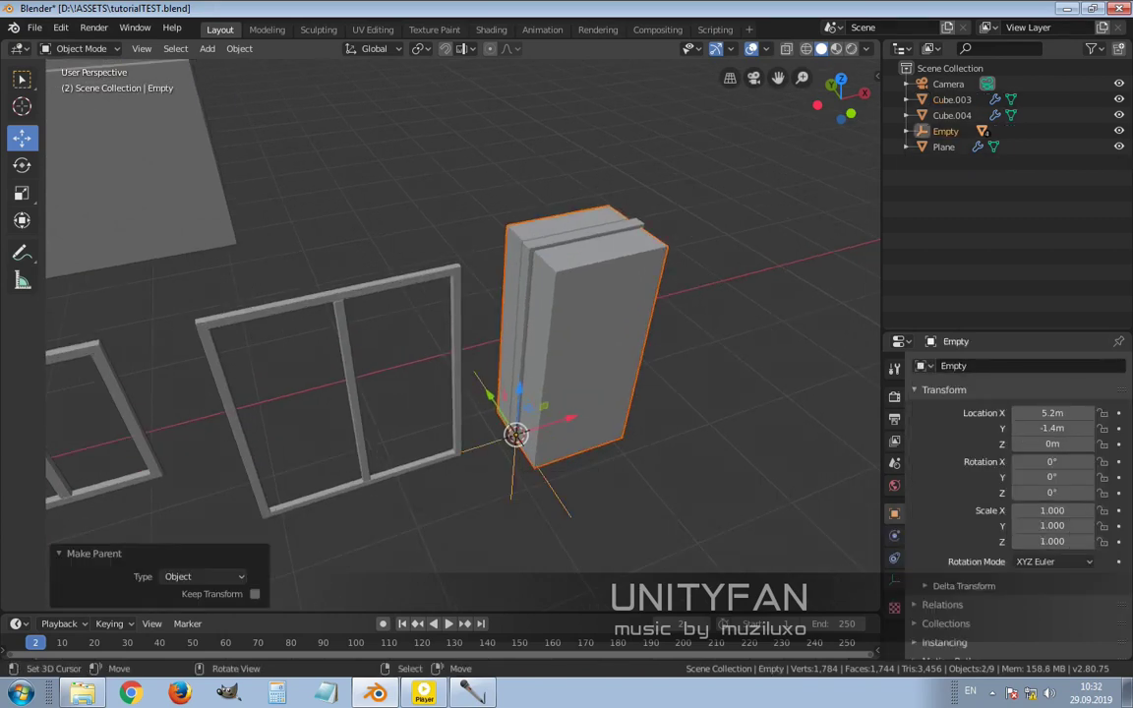
left_click(517, 437)
left_click_drag(516, 434, 435, 292)
key("ctrl+z")
middle_click_drag(591, 443, 689, 403)
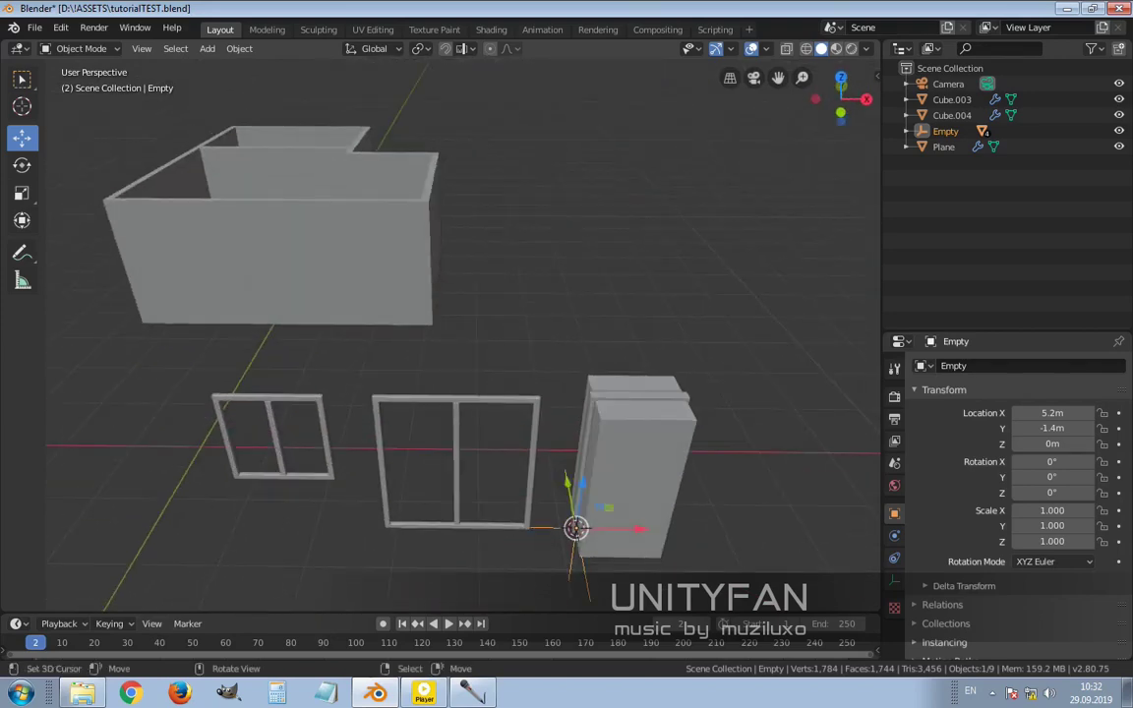
- Add a Boolean difference modifier to the walls Plane and collapse its Solidify panel
left_click(634, 472)
left_click(285, 256)
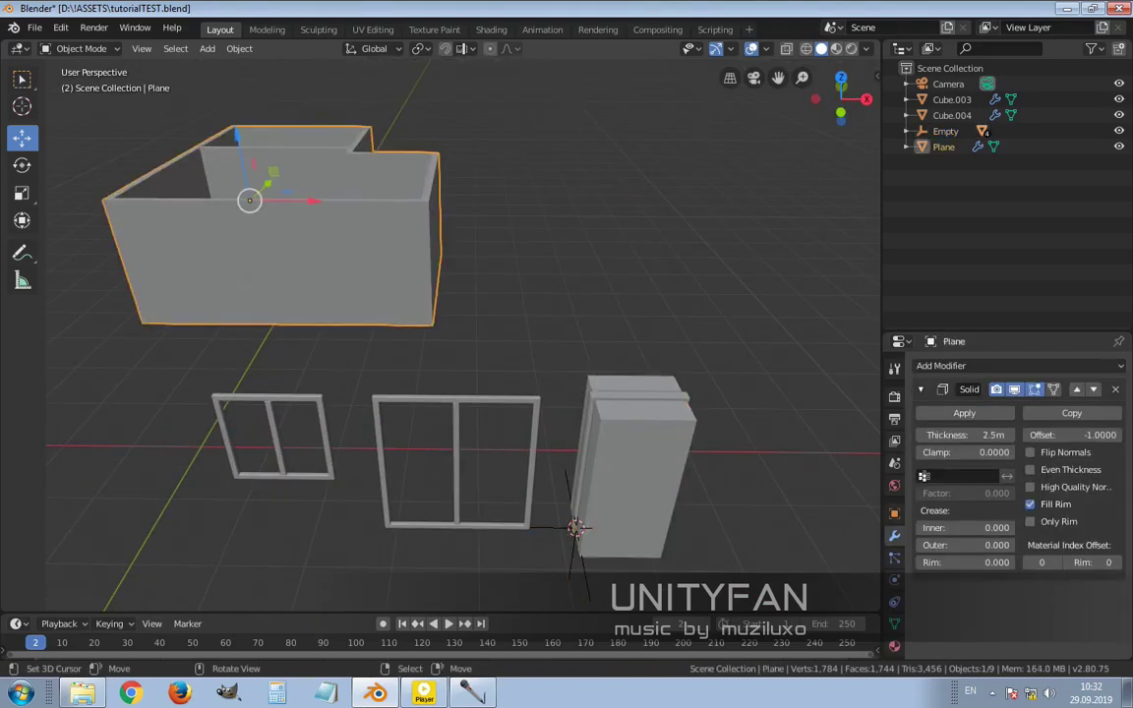
middle_click_drag(285, 256, 359, 222)
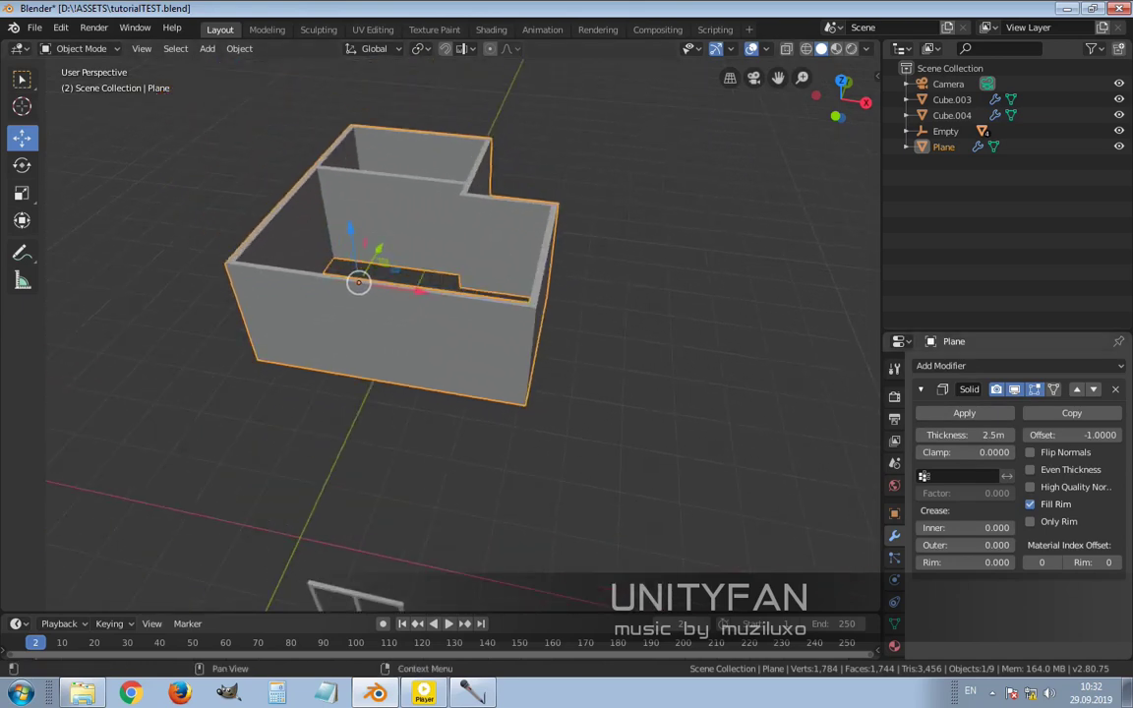
left_click(984, 365)
left_click(817, 436)
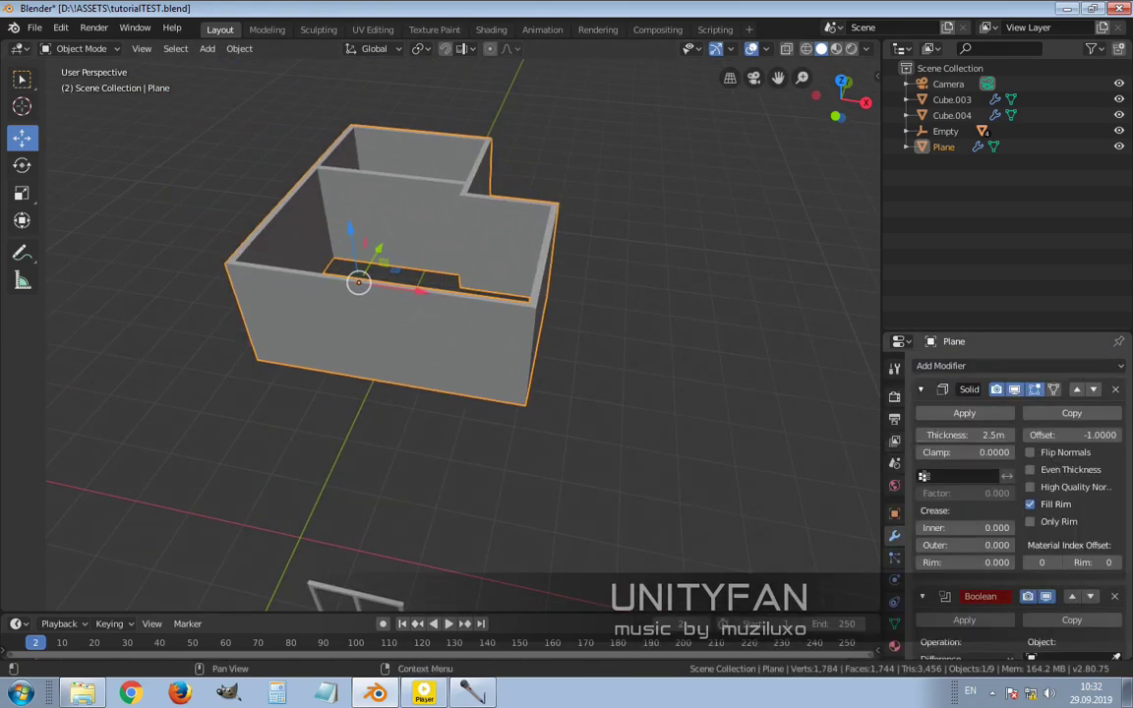
left_click(922, 388)
- Slide the Empty 5.25 m along Y, then along X, to bring the door to the front wall
middle_click_drag(557, 605, 464, 527, "shift")
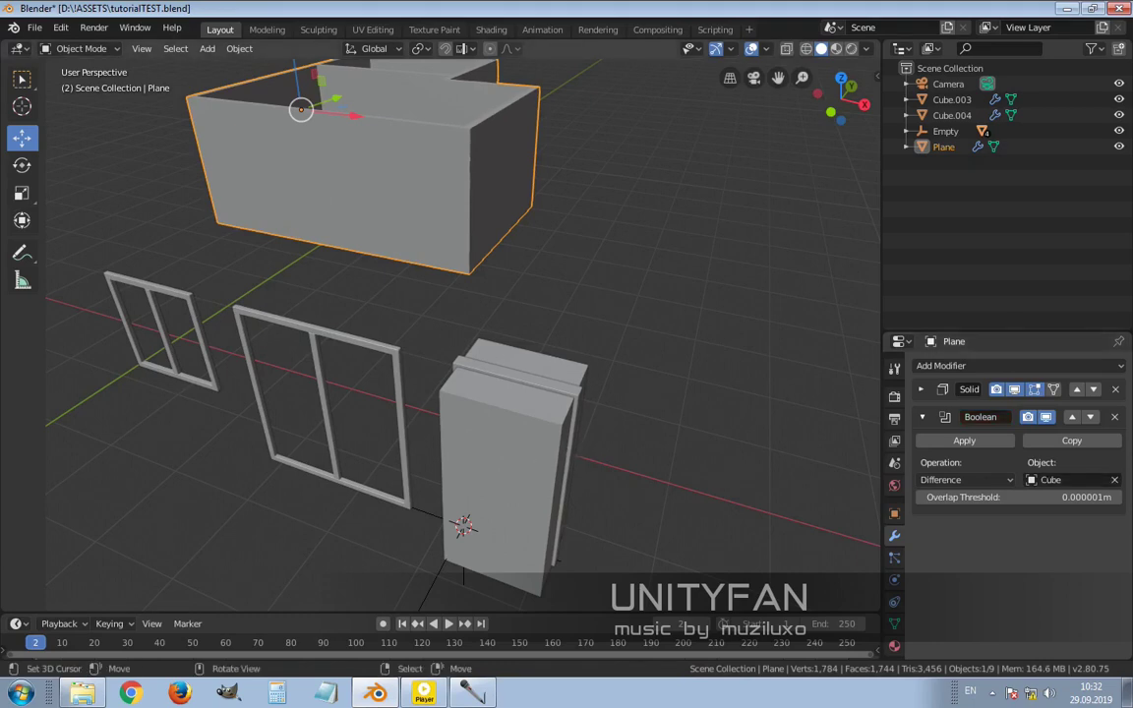
middle_click_drag(464, 526, 571, 532)
left_click(539, 502)
key("g")
key("y")
key("Return")
scroll(443, 325, "up", 3)
key("g")
key("x")
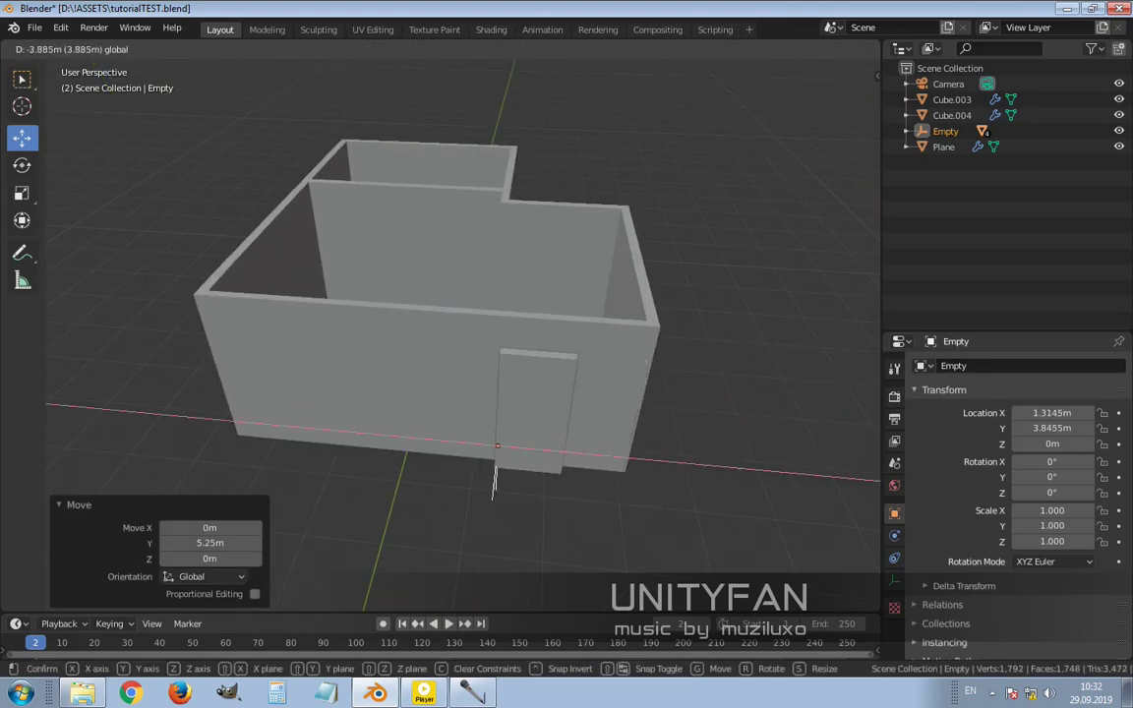
left_click(458, 480)
- Nudge the Empty along Y to centre the door in the wall at Y 3.5892 m
mouse_move(463, 477)
middle_mouse_down()
mouse_move(492, 463)
mouse_move(442, 482)
middle_mouse_up()
middle_click_drag(438, 545, 551, 433)
key("g")
key("y")
left_click(488, 387)
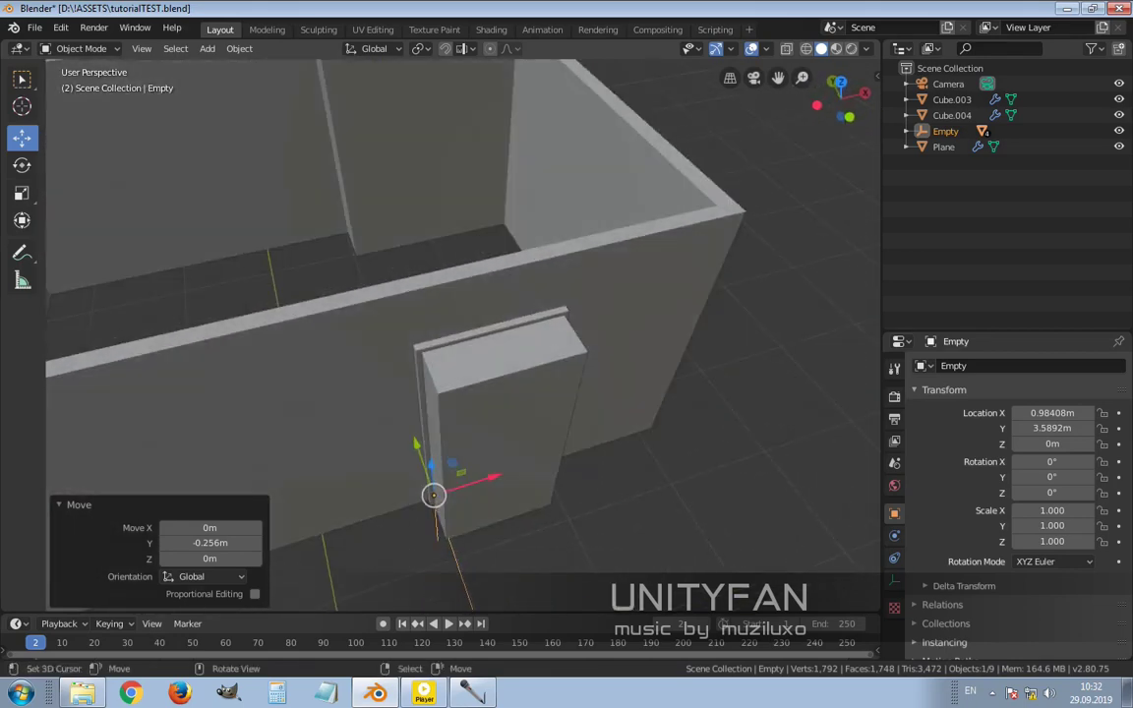
- Create a new collection named BooleanCollection 1 for the cutter box
left_click(521, 433)
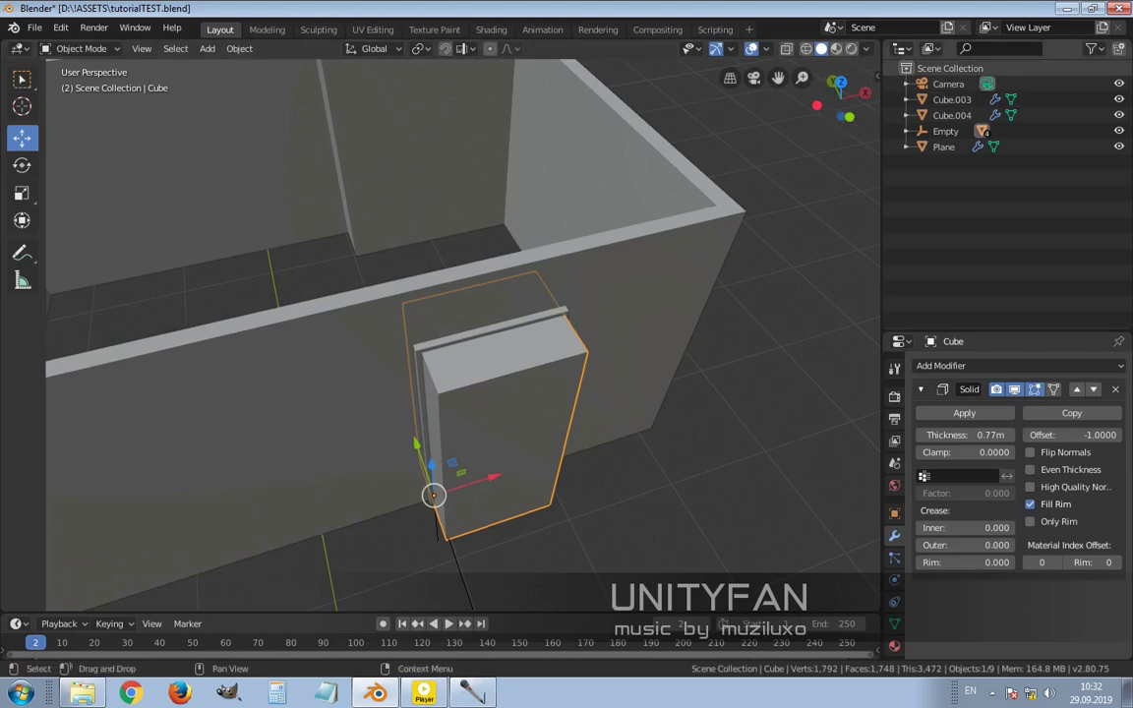
right_click(915, 67)
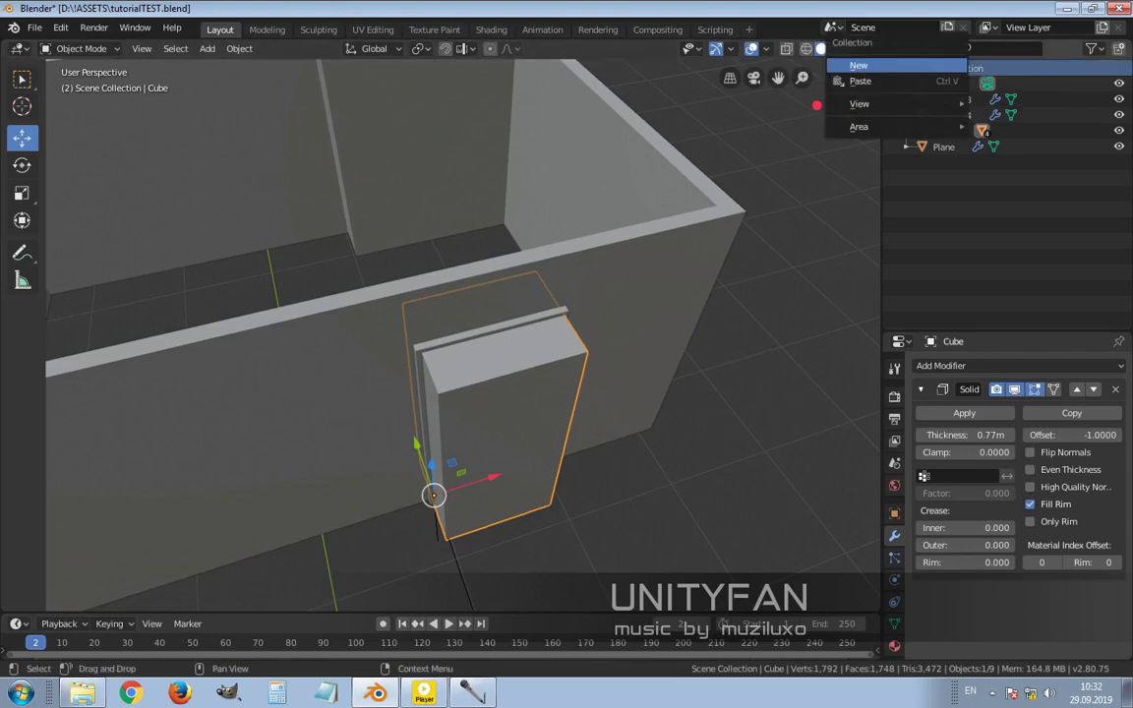
left_click(859, 65)
double_click(969, 83)
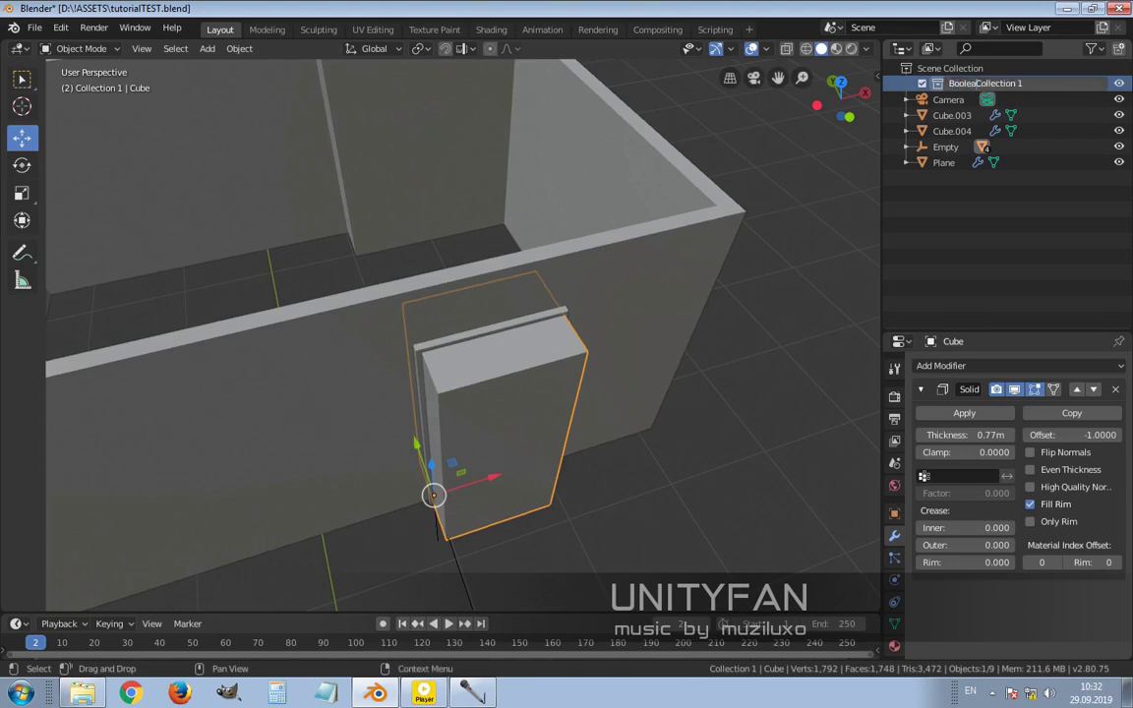
type("Boolean")
key("Return")
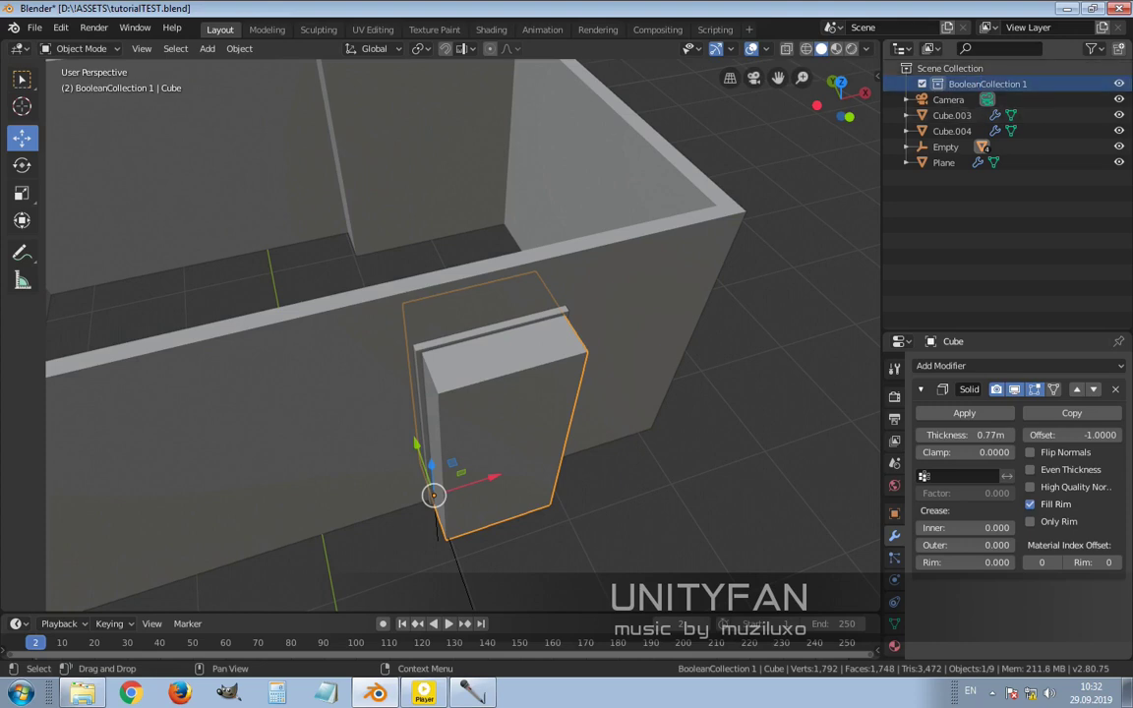
- Move the Cube into BooleanCollection 1 and exclude that collection from the view layer
middle_click_drag(551, 295, 472, 295)
right_click(945, 84)
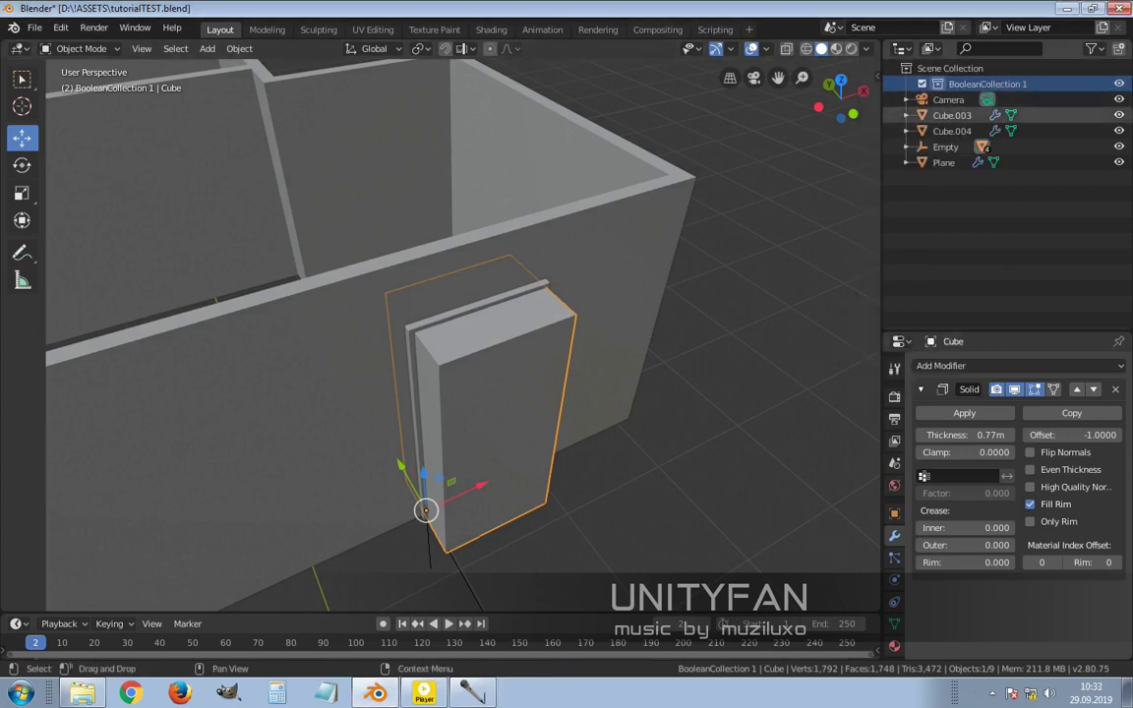
right_click(929, 88)
key("Escape")
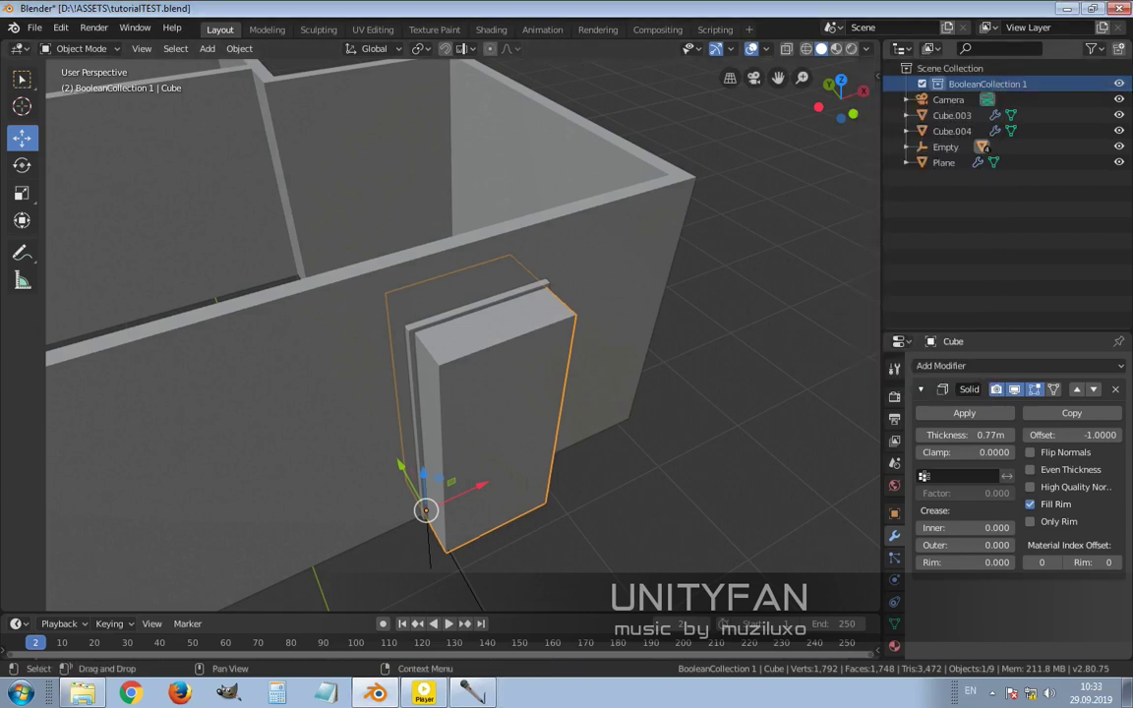
left_click_drag(960, 162, 992, 85)
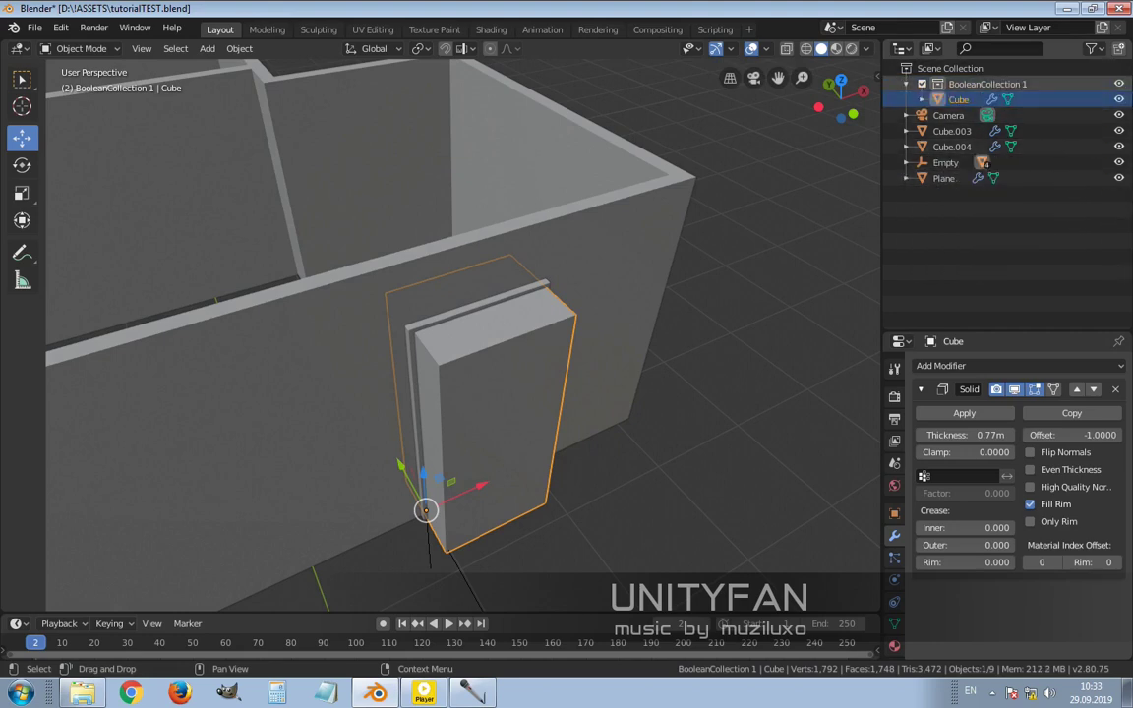
left_click(922, 83)
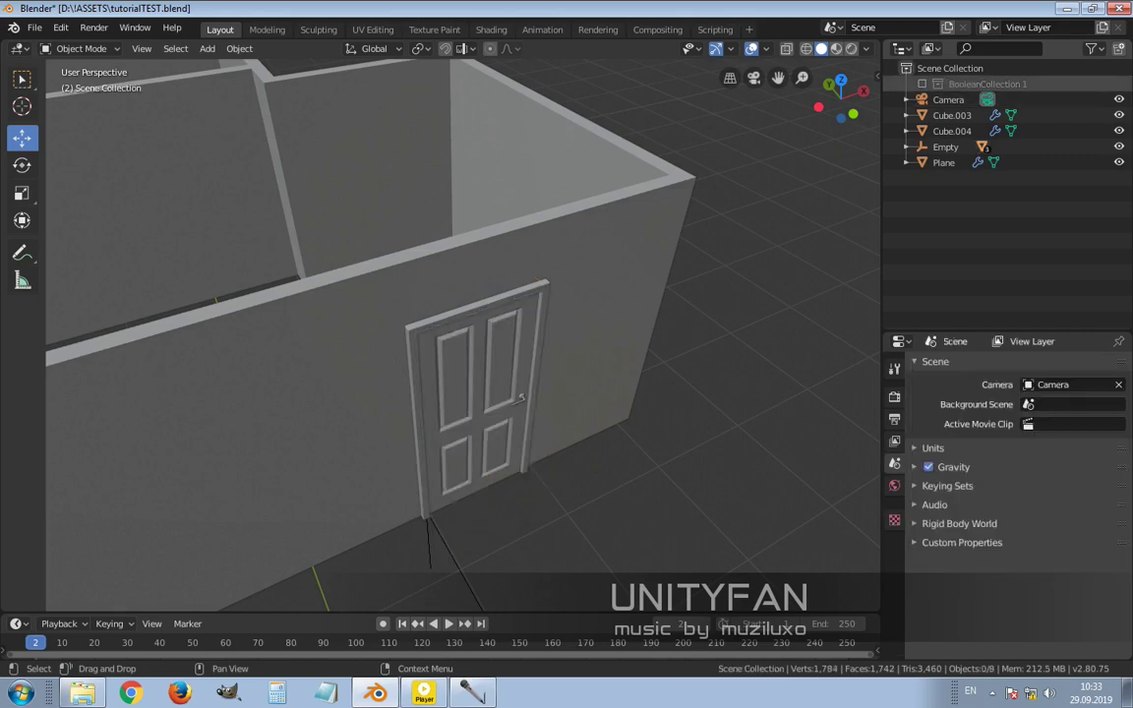
- Toggle BooleanCollection 1 on and off to compare the door with and without the cutter
left_click(921, 84)
left_click(922, 84)
left_click(921, 83)
left_click(922, 84)
middle_click_drag(463, 325, 492, 340)
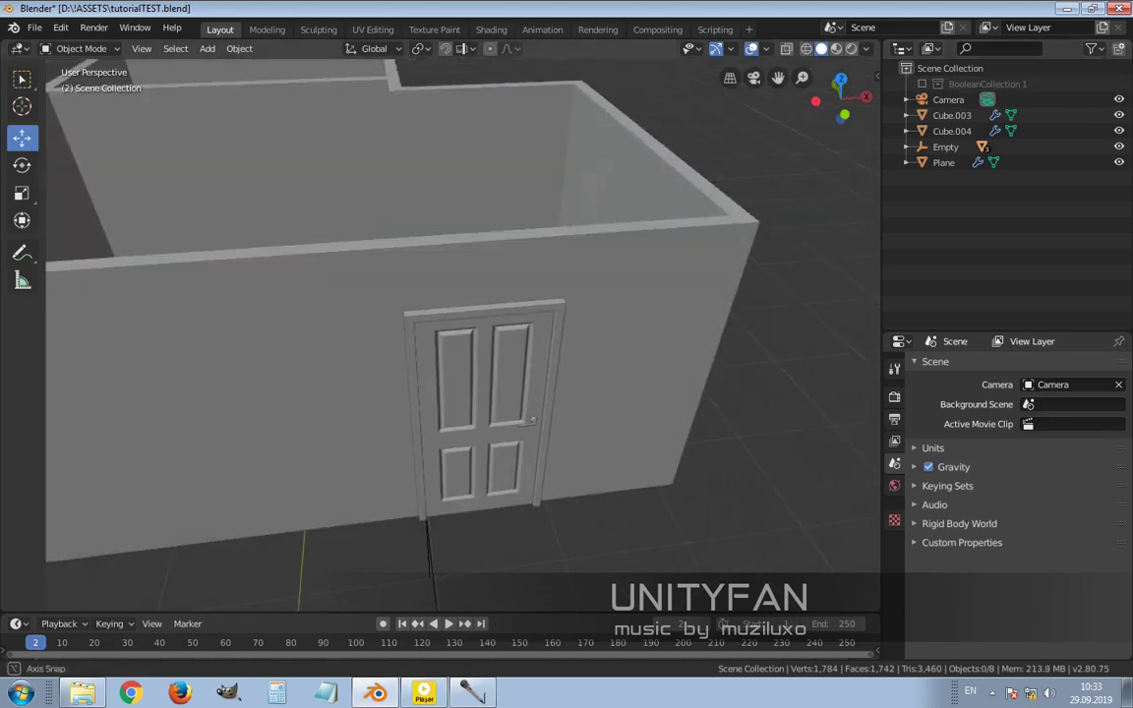
- Slide the door's Empty along Y to a new spot on the wall
left_click(430, 556)
middle_click_drag(429, 556, 496, 497)
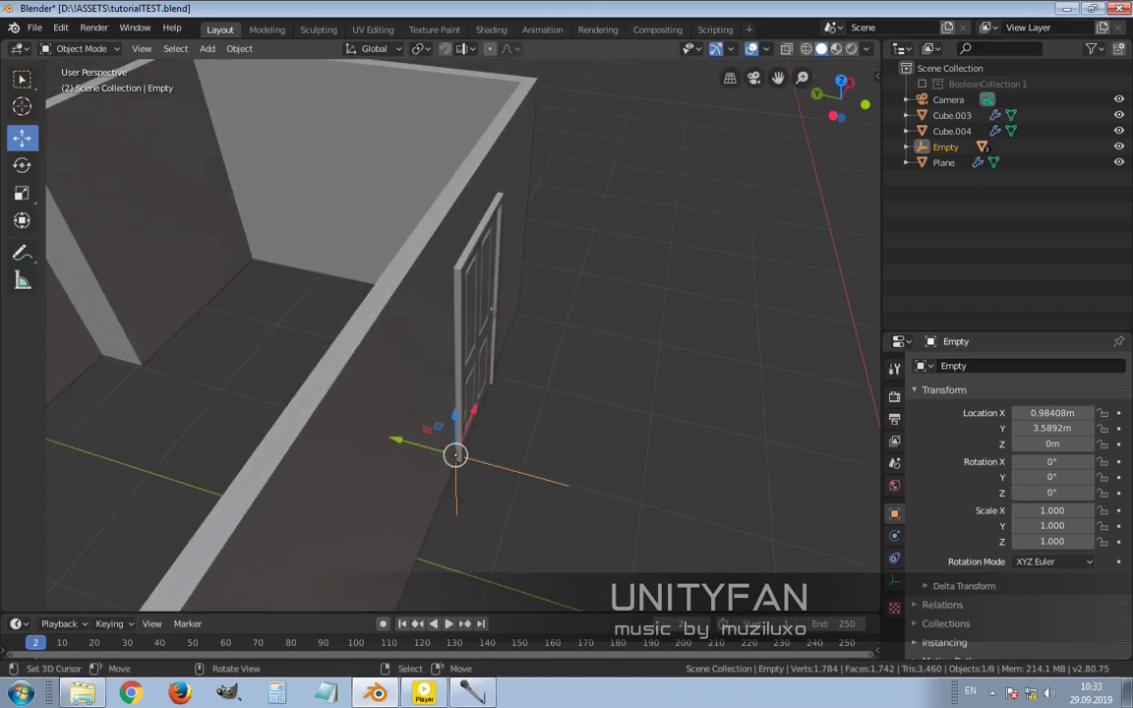
key("g")
key("y")
left_click(426, 447)
middle_click_drag(426, 447, 394, 526)
- Fine-tune the Empty along X and Y, ending at X -0.0014 m, Y 3.6526 m
key("g")
key("x")
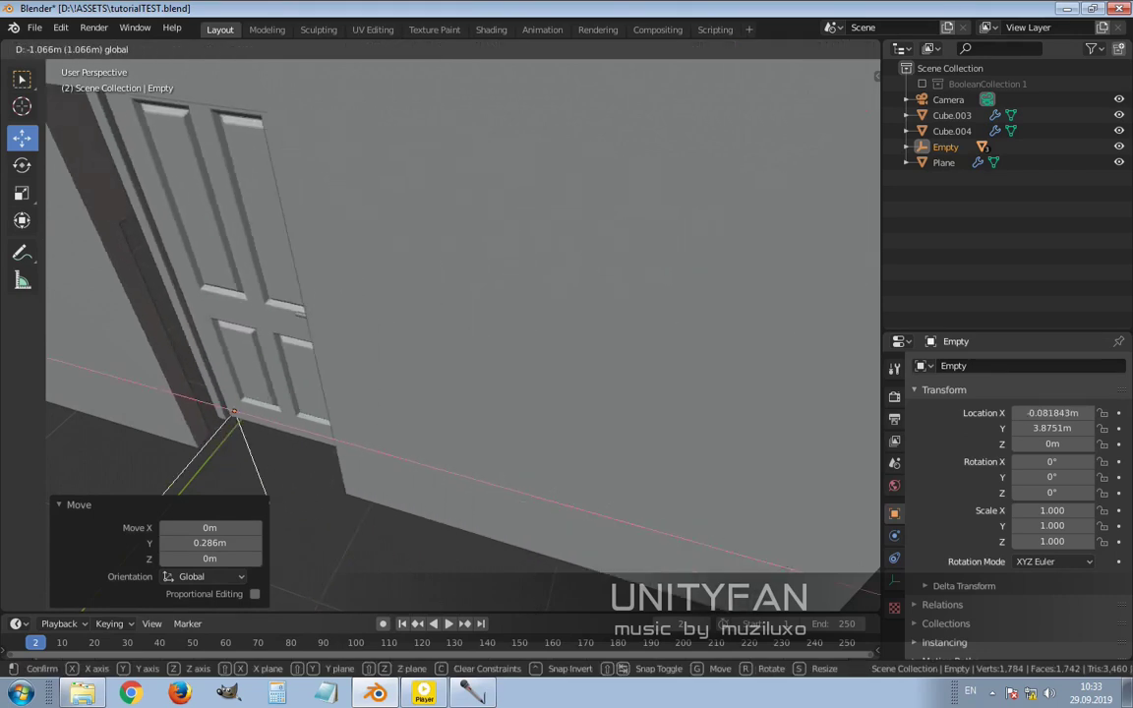
key("Return")
middle_click_drag(443, 443, 499, 443)
key("g")
key("y")
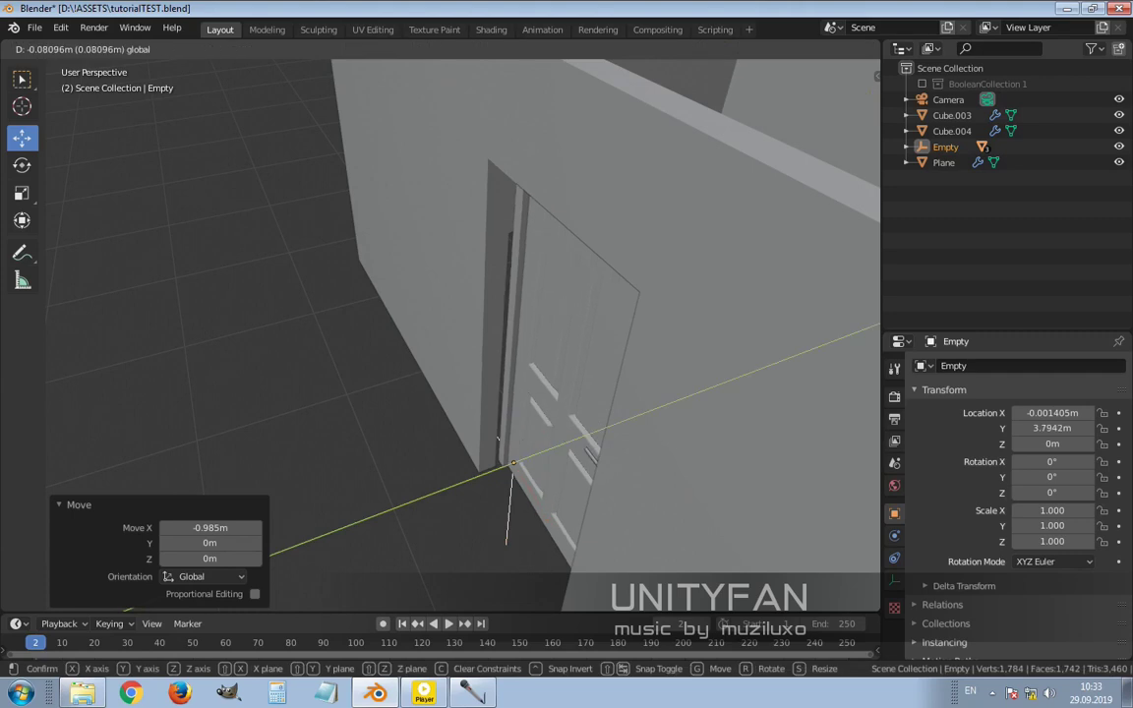
key("Return")
scroll(497, 440, "down", 5)
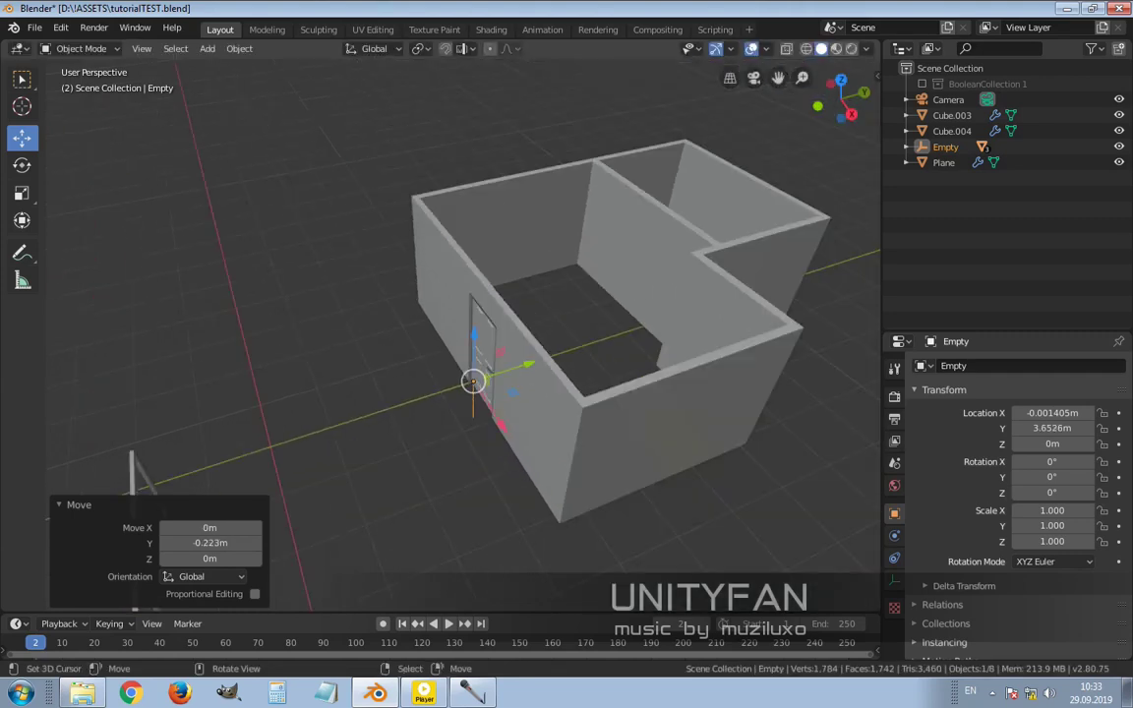
middle_click_drag(497, 440, 561, 371)
- Select the left window frame Cube.004 and put the 3D cursor at its base corner
left_click(418, 349)
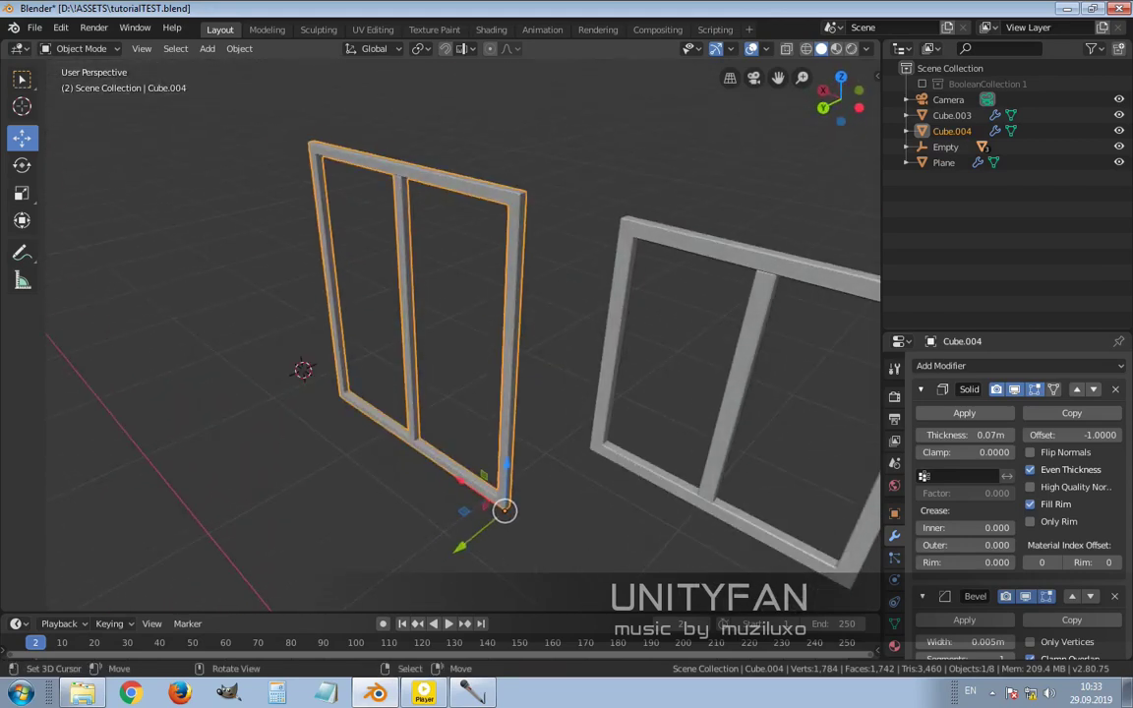
middle_click_drag(504, 509, 532, 497)
left_click_drag(531, 498, 505, 405)
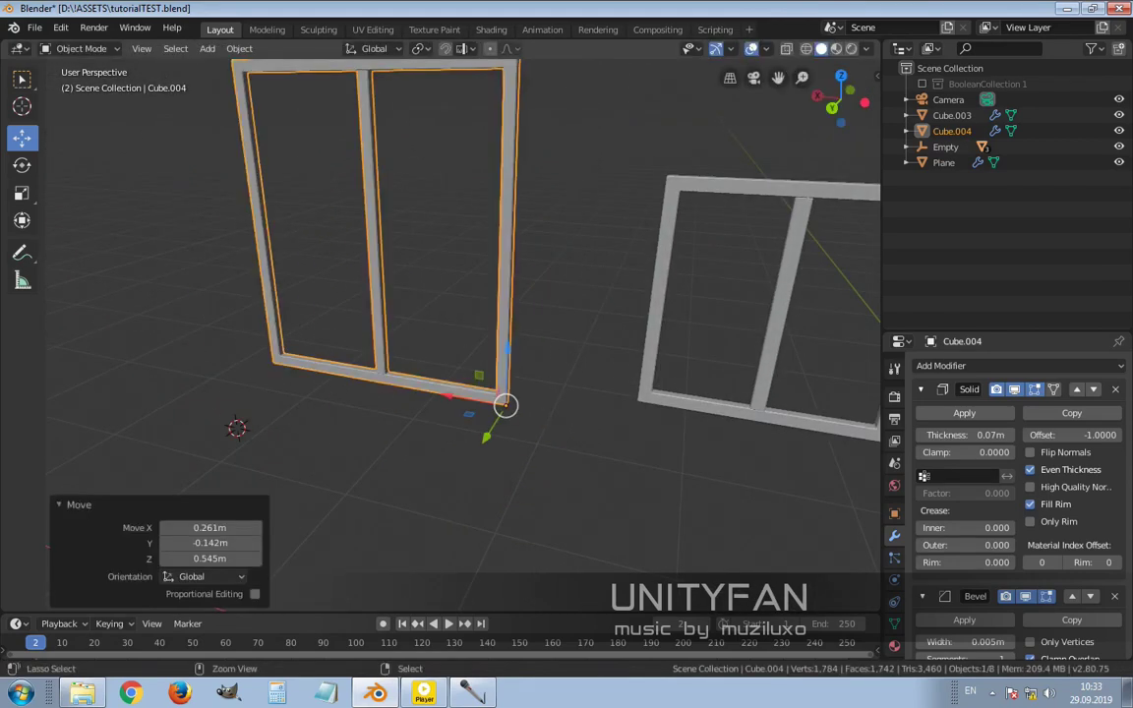
middle_click_drag(505, 405, 615, 428)
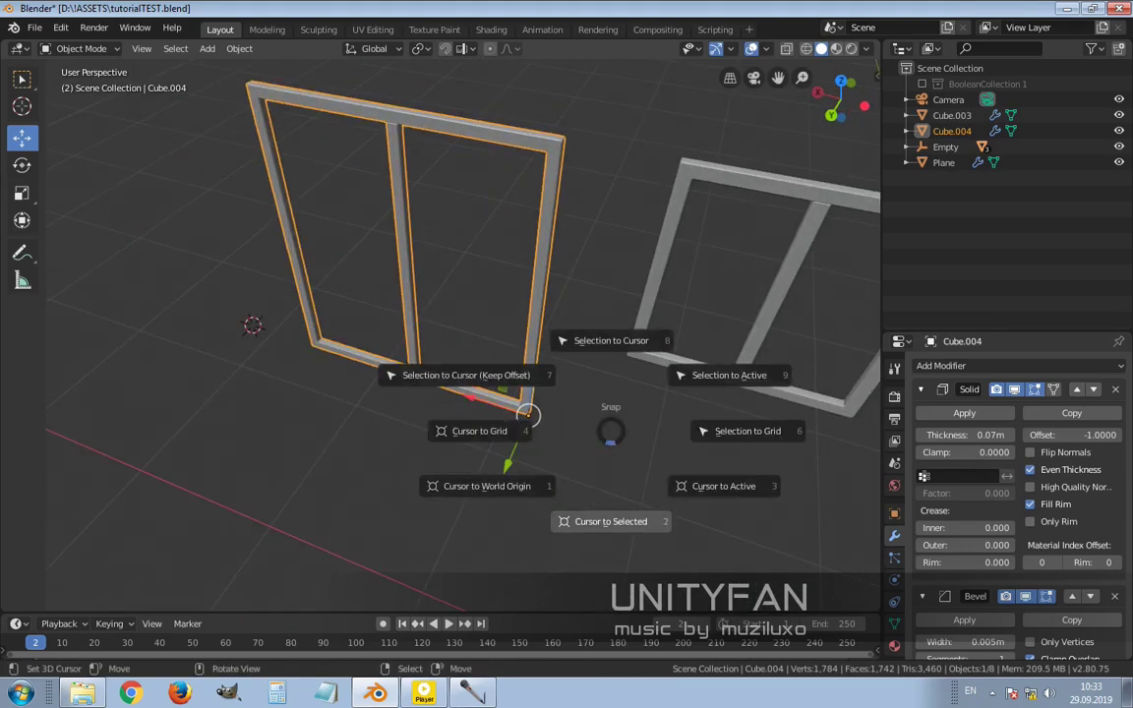
key("2")
middle_click_drag(615, 428, 649, 433)
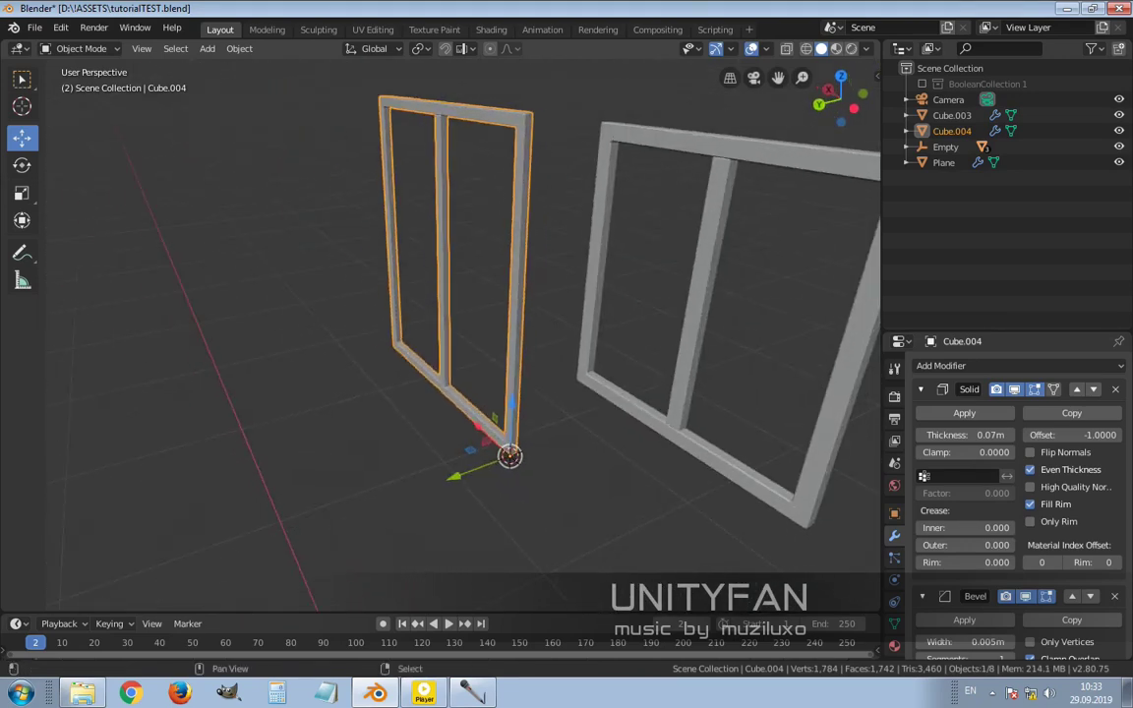
- Snap Cube.004 to the 3D cursor with Selection to Cursor (Keep Offset)
key("shift+s")
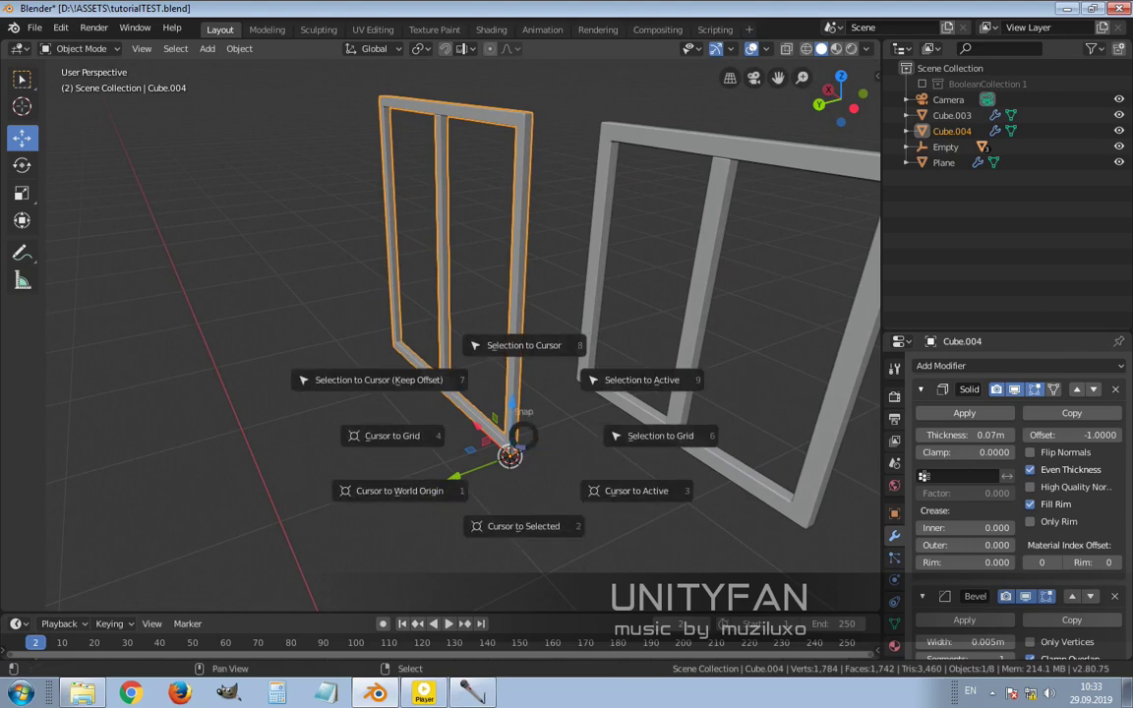
key("Escape")
middle_click_drag(517, 473, 525, 484)
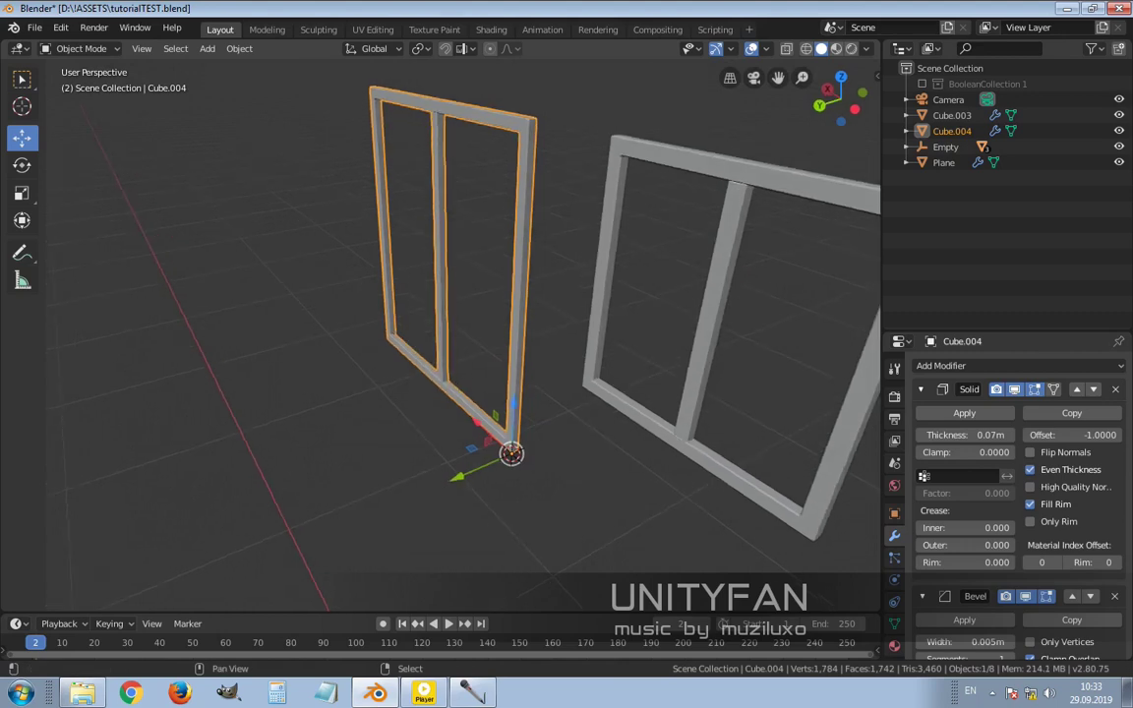
key("shift+s")
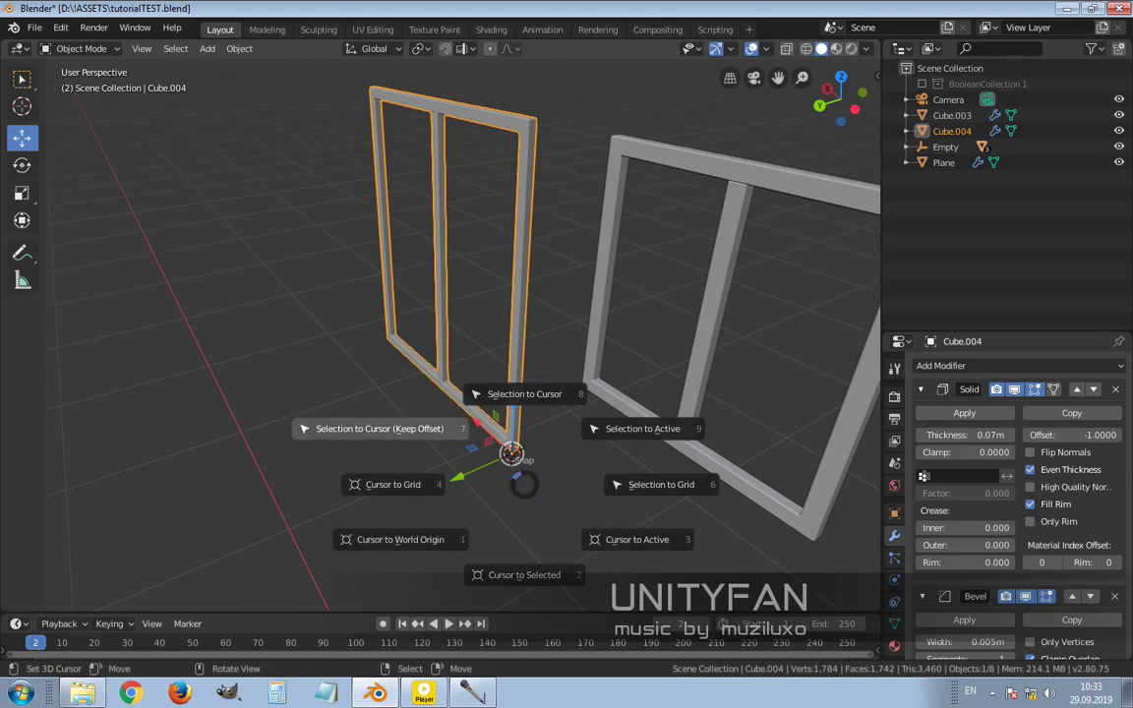
left_click(512, 455)
middle_click_drag(512, 454, 452, 372)
key("shift+a")
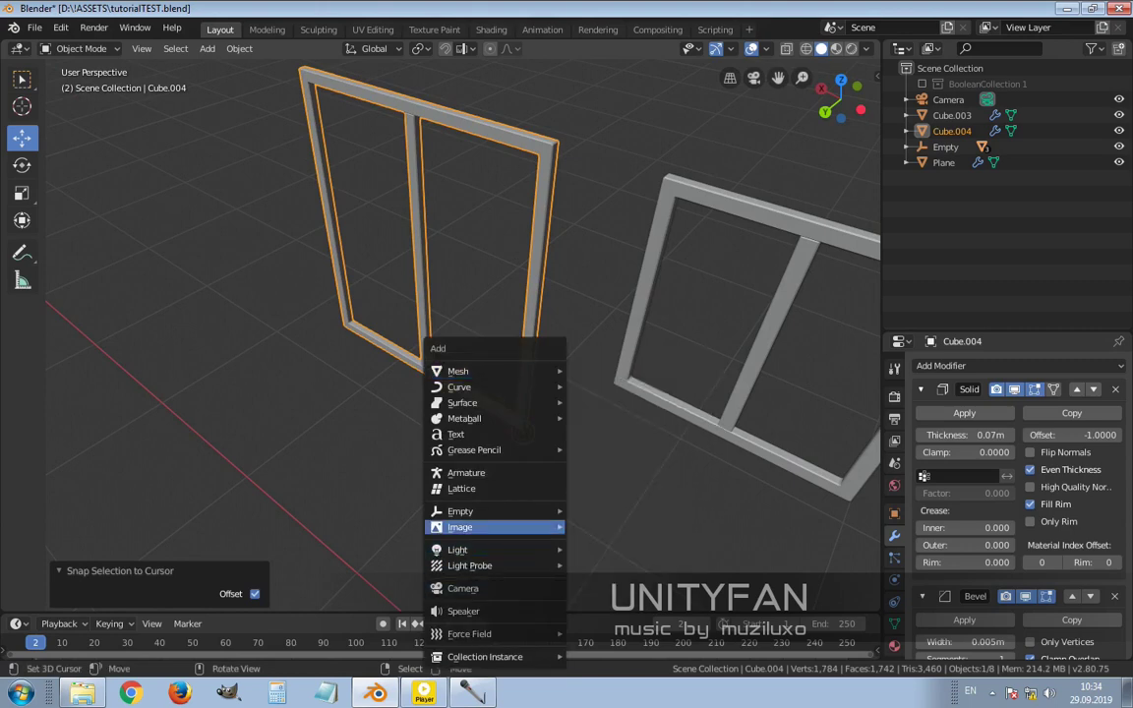
- Add a plain-axes empty, Empty.001, at the 3D cursor
mouse_move(462, 512)
left_click(605, 511)
middle_click_drag(605, 510, 664, 423)
- Parent Cube.004 to Empty.001 with Ctrl+P > Object, then test-move and undo
left_click(537, 404)
left_click(531, 421, "shift")
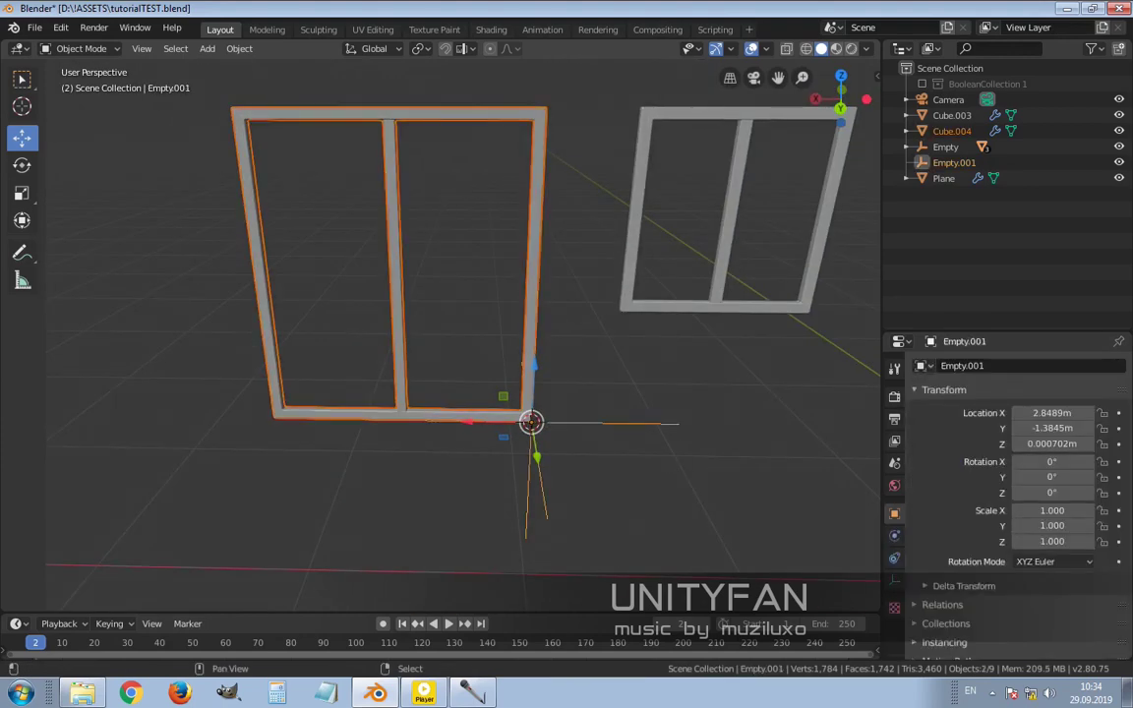
key("ctrl+p")
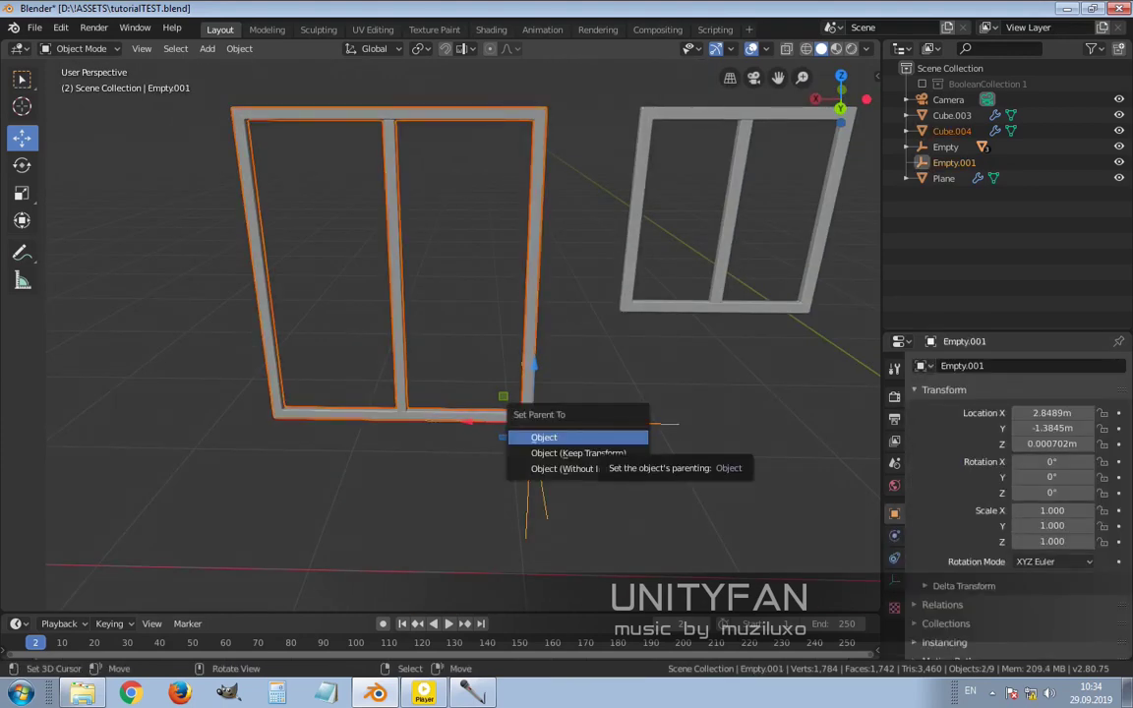
left_click(578, 438)
left_click(531, 421)
left_click_drag(531, 421, 430, 363)
key("ctrl+z")
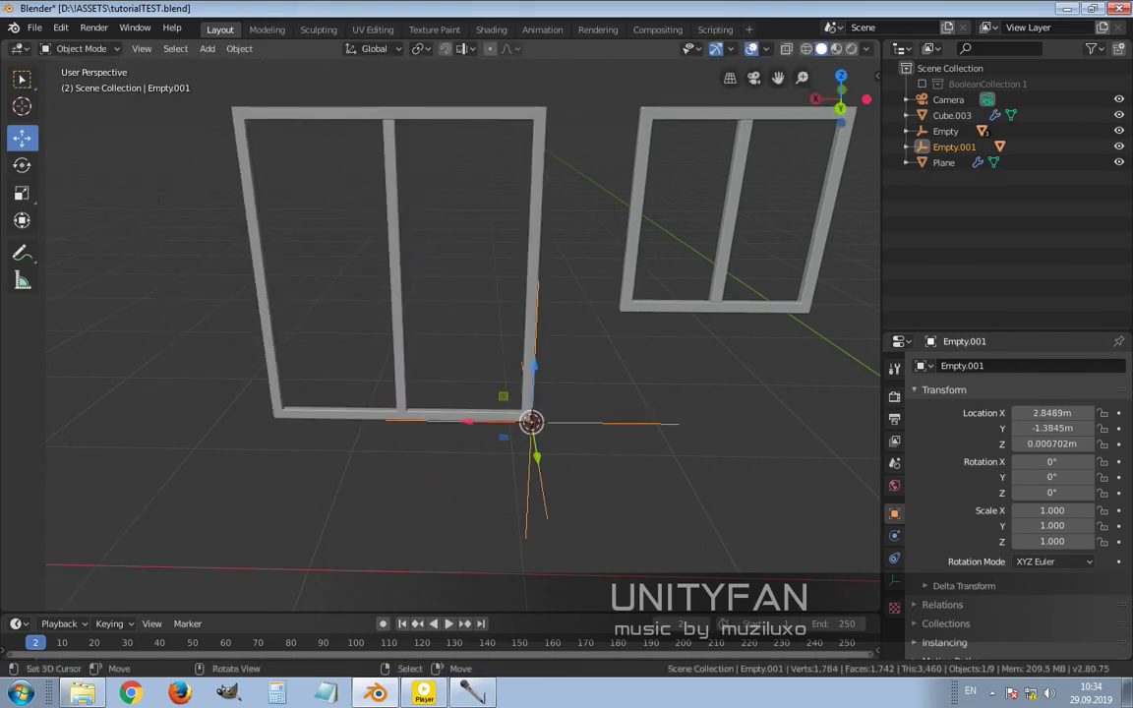
middle_click_drag(431, 363, 512, 354)
left_click(448, 399)
middle_click_drag(448, 399, 537, 394)
key("Tab")
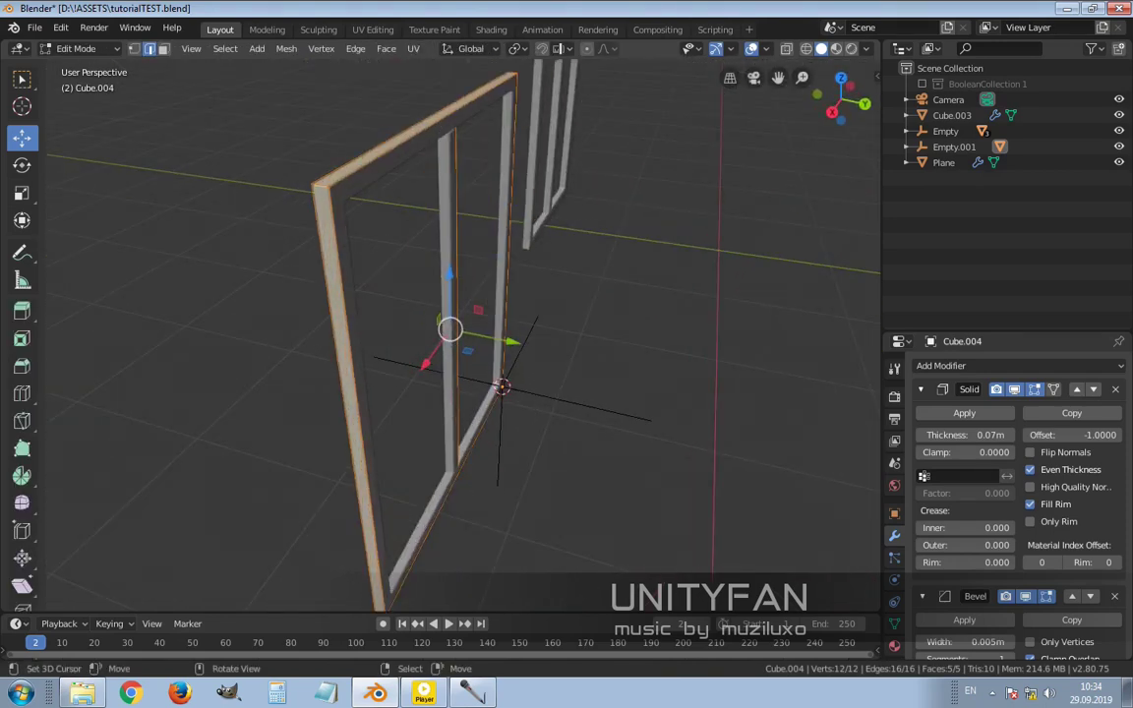
key("3")
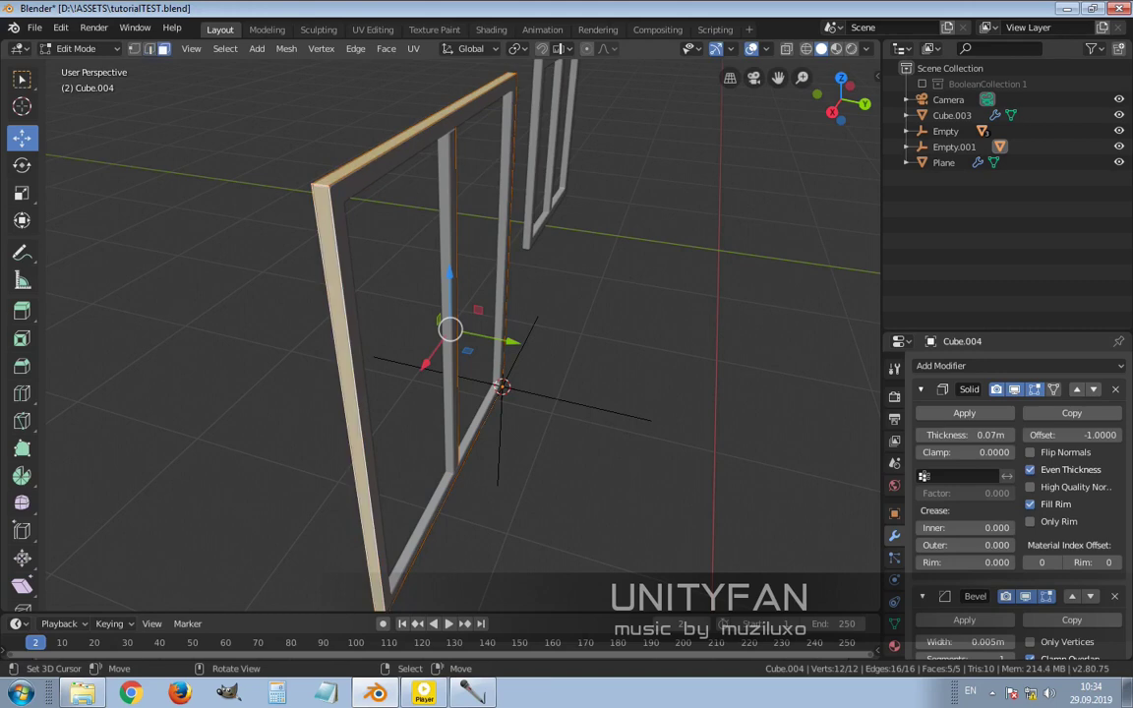
key("2")
left_click_drag(363, 460, 363, 459)
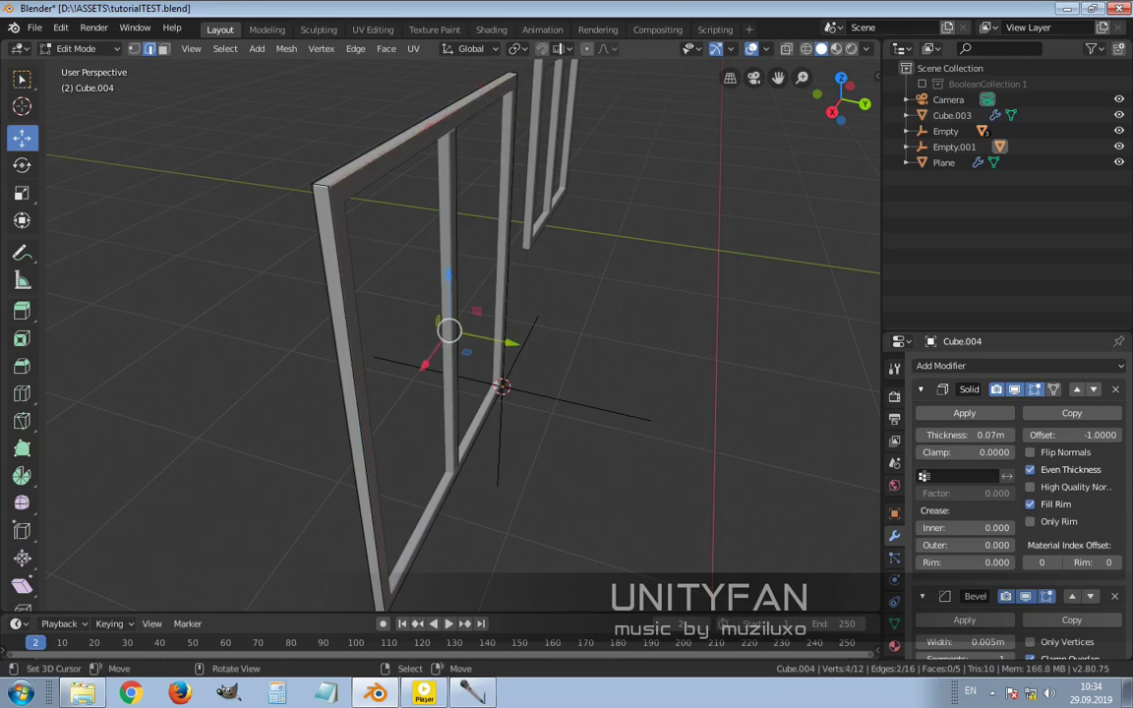
middle_click_drag(448, 330, 447, 283)
key("Tab")
key("w")
- Add a plane and extrude its edge 1.94 m straight up along Z
key("shift+a")
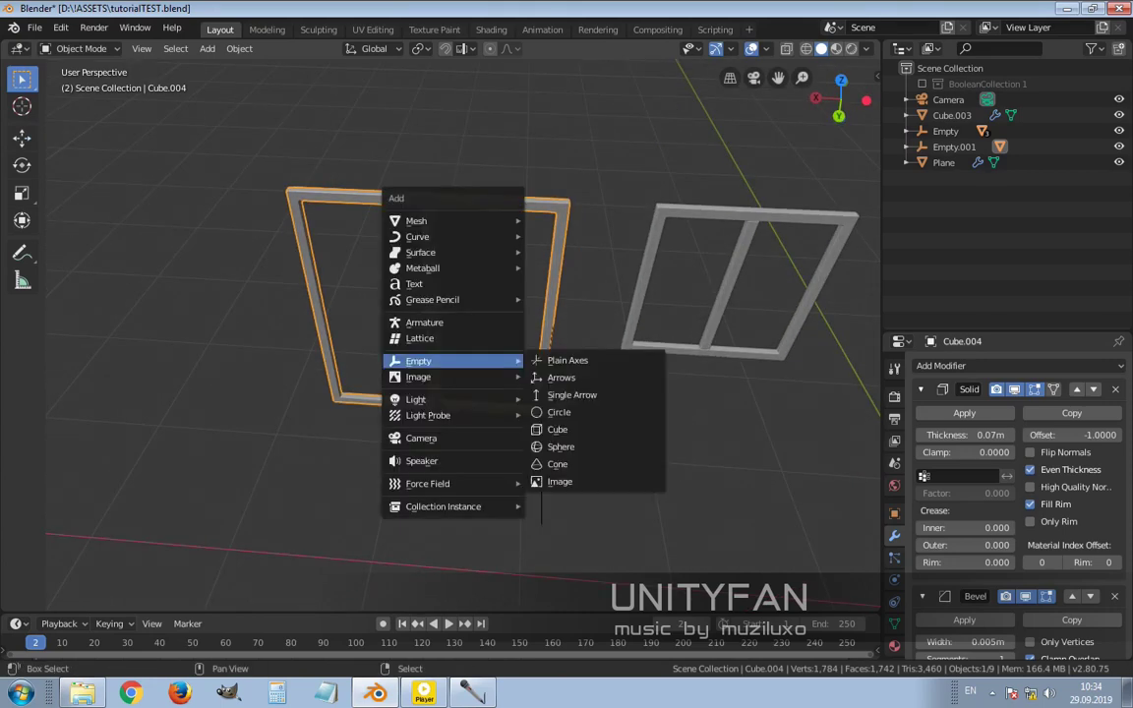
mouse_move(452, 220)
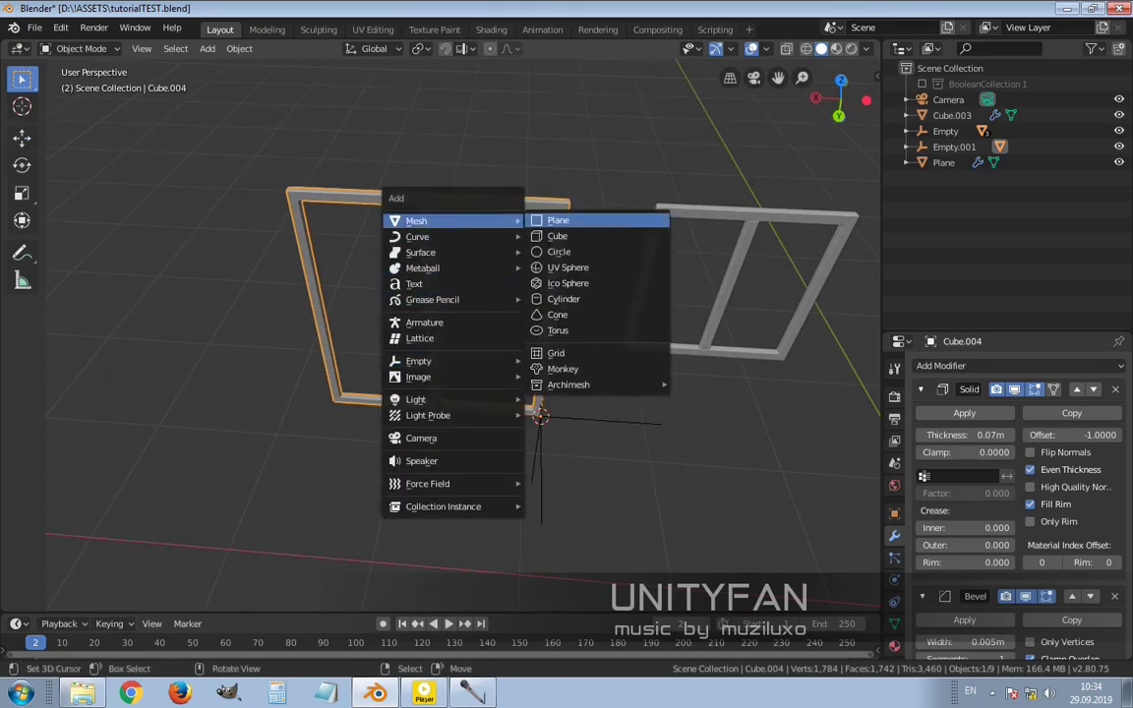
left_click(558, 221)
middle_click_drag(558, 220, 614, 228)
key("Tab")
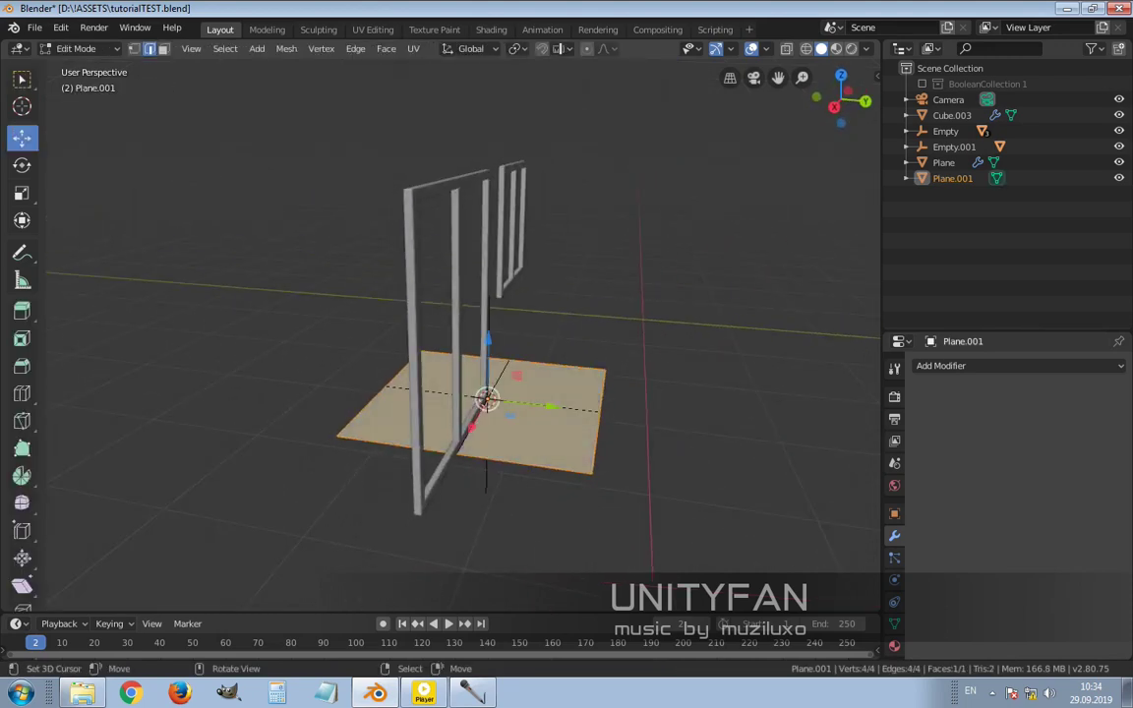
key("e")
key("z")
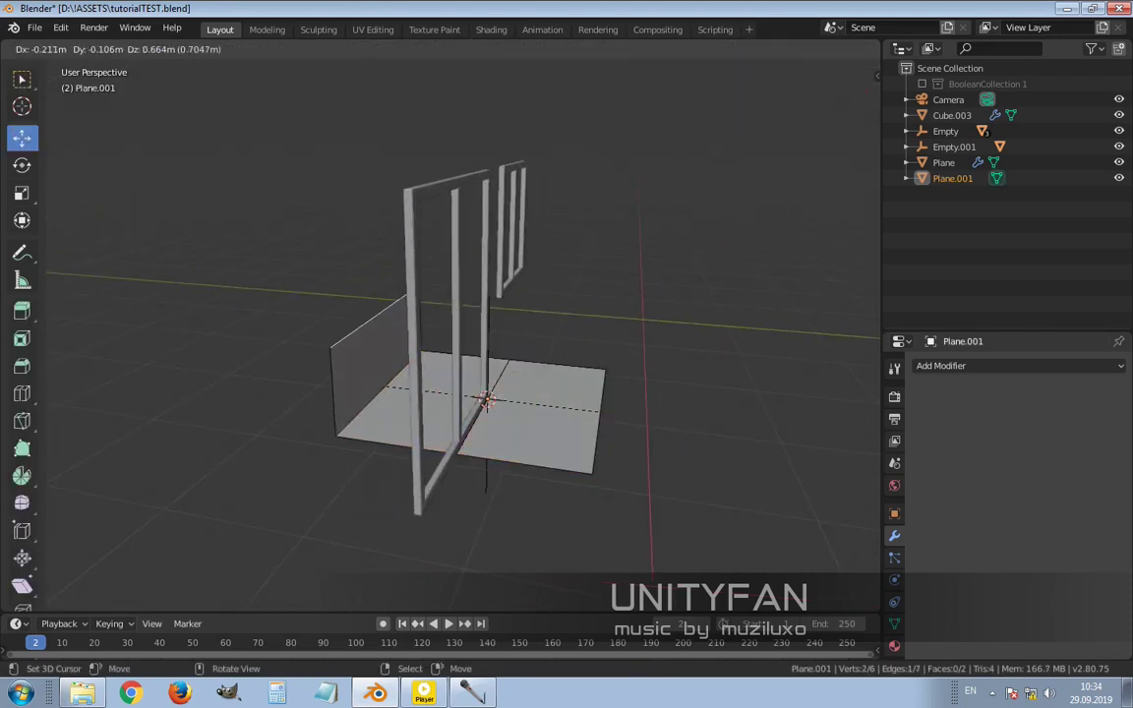
key("Return")
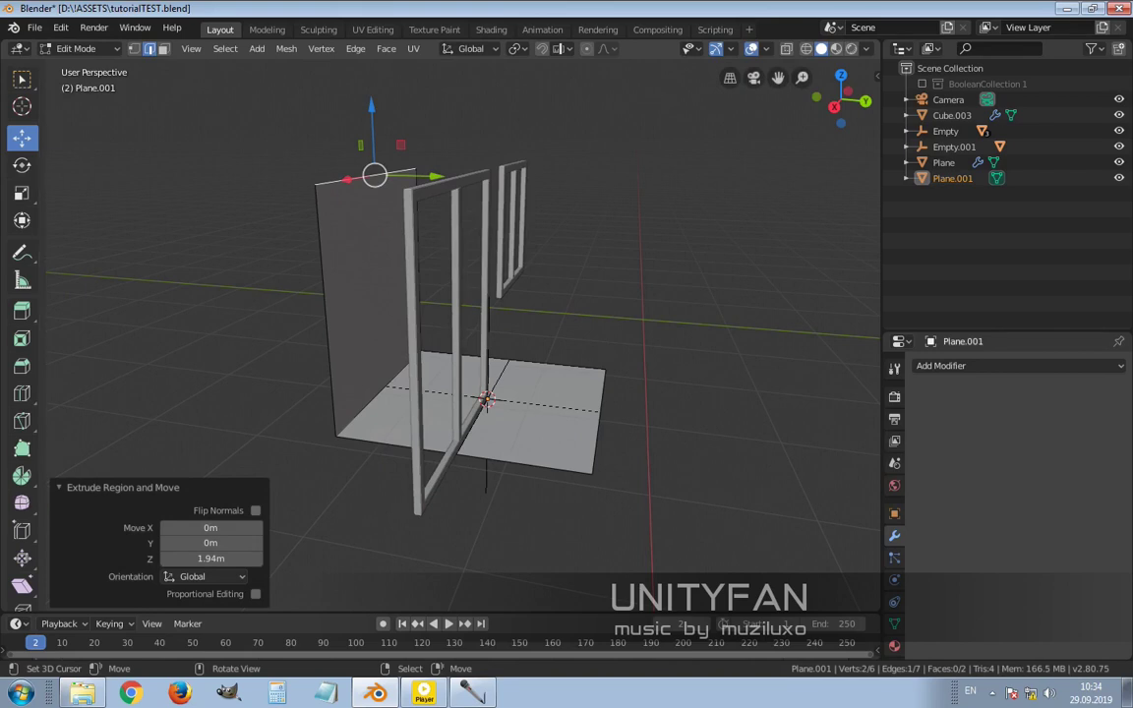
- Delete the flat floor face, leaving only the upright panel
left_click(438, 394)
key("x")
left_click(434, 380)
middle_click_drag(435, 380, 649, 371)
key("Tab")
- Slide the upright panel along Y to stand beyond the window frames
key("Tab")
key("a")
key("g")
key("y")
left_click(539, 405)
middle_click_drag(539, 404, 640, 396)
key("g")
left_click(539, 401)
key("Tab")
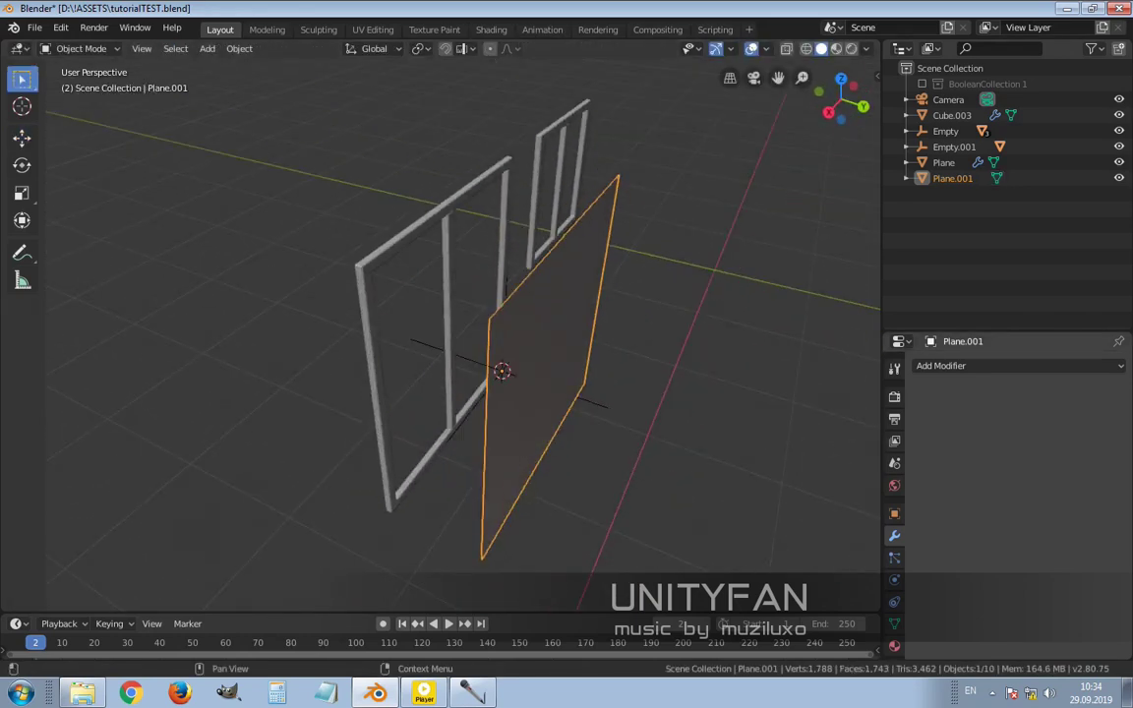
left_click(984, 366)
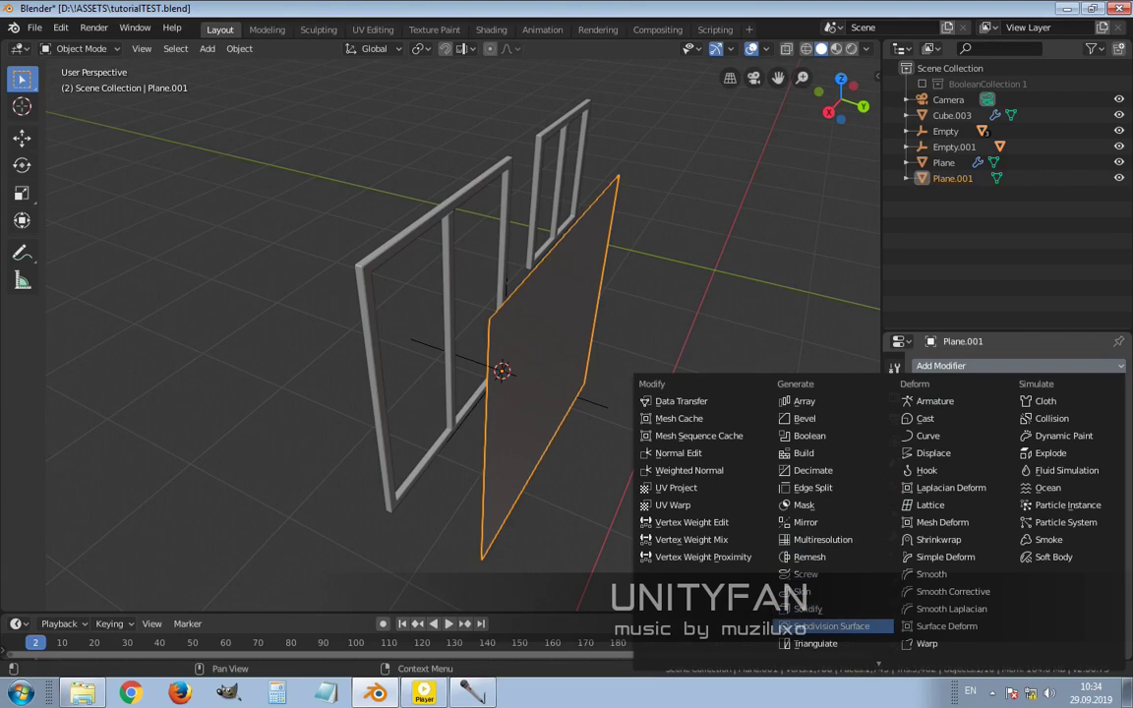
- Give Plane.001 a Solidify modifier with 1.03 m thickness
left_click(808, 609)
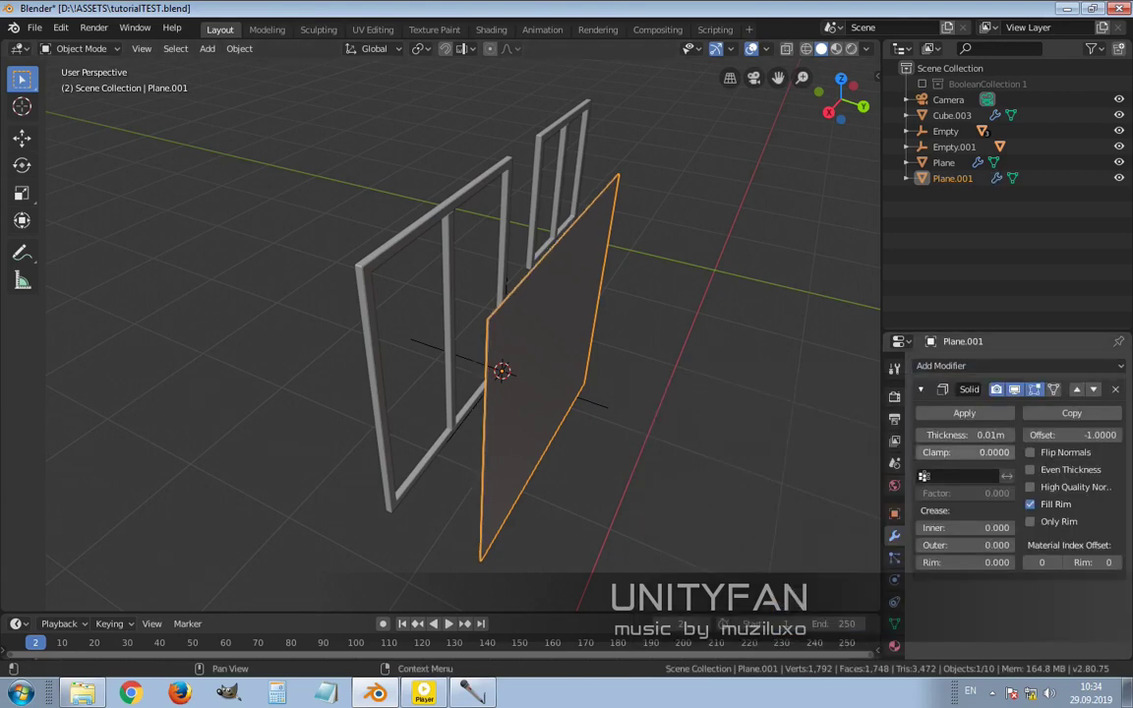
left_click_drag(964, 435, 1068, 435)
middle_click_drag(512, 393, 620, 393)
- In Edit Mode, shift the plane's right vertical edge along X
key("Tab")
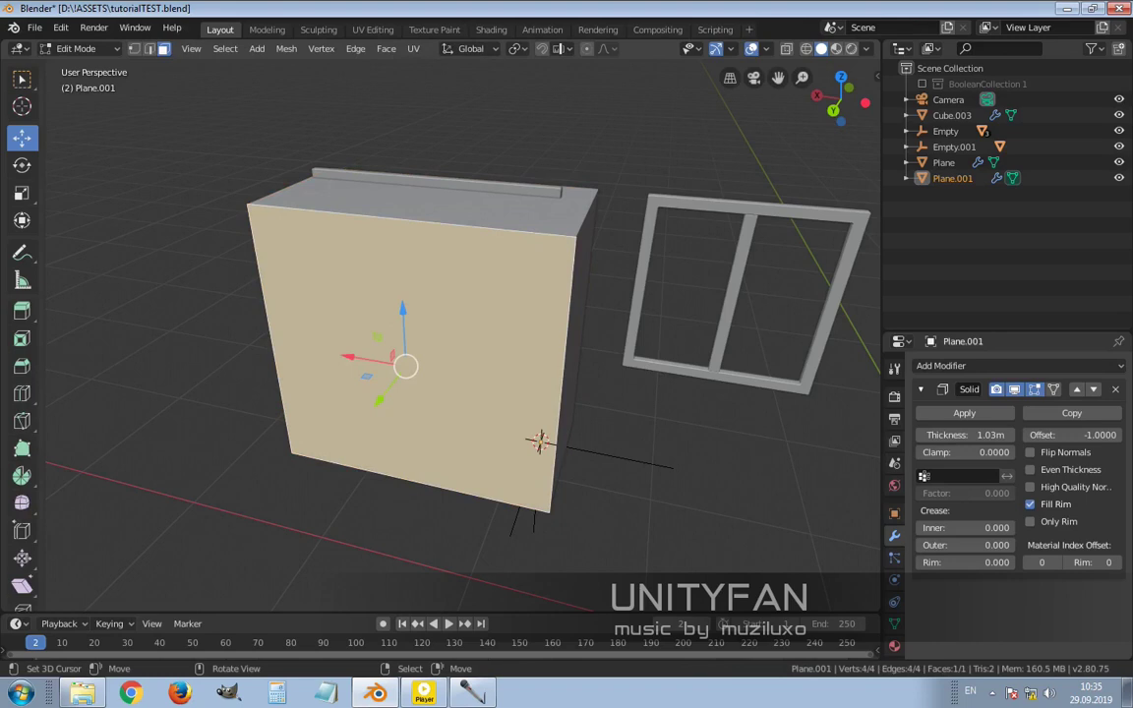
key("2")
left_click(563, 394)
key("g")
key("x")
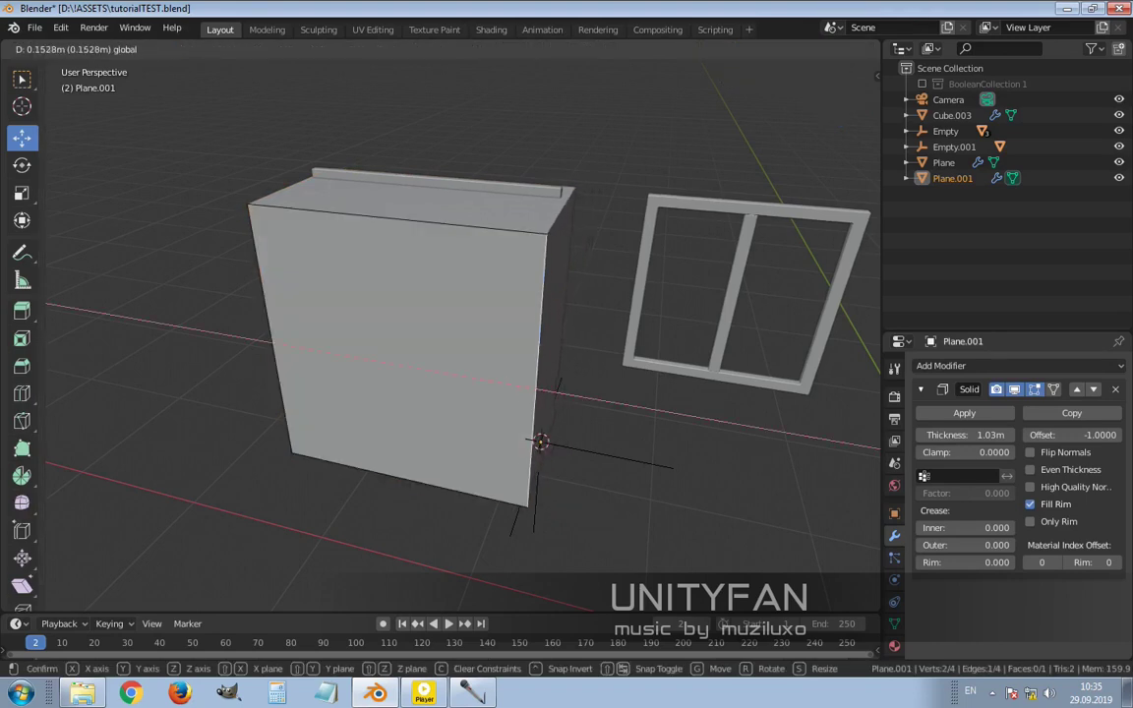
key("Return")
- Switch to front orthographic wireframe and align the right edge with the window frame
key("KP_3")
key("KP_1")
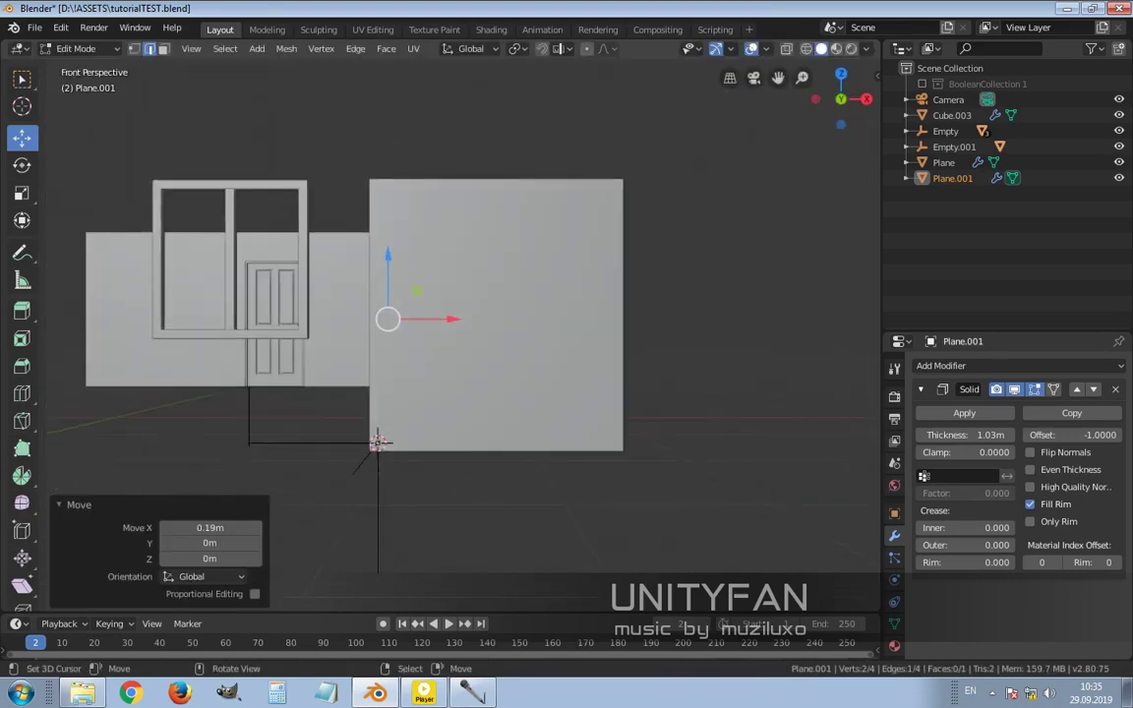
key("KP_5")
key("z")
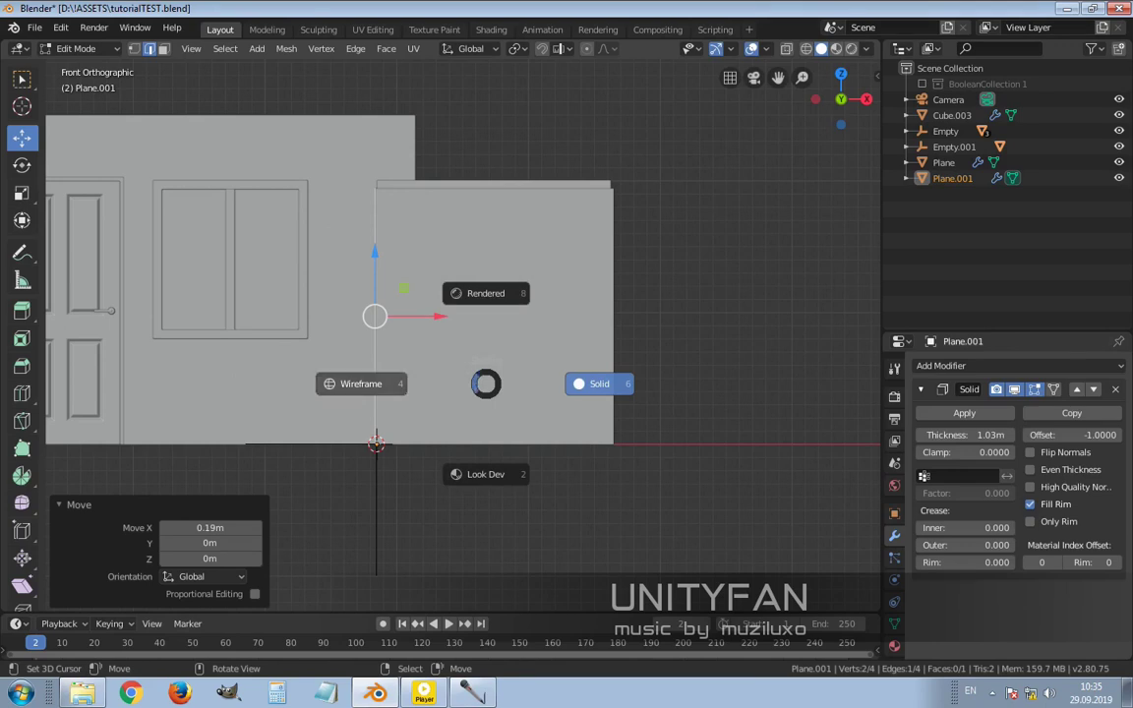
key("4")
scroll(459, 334, "up", 2)
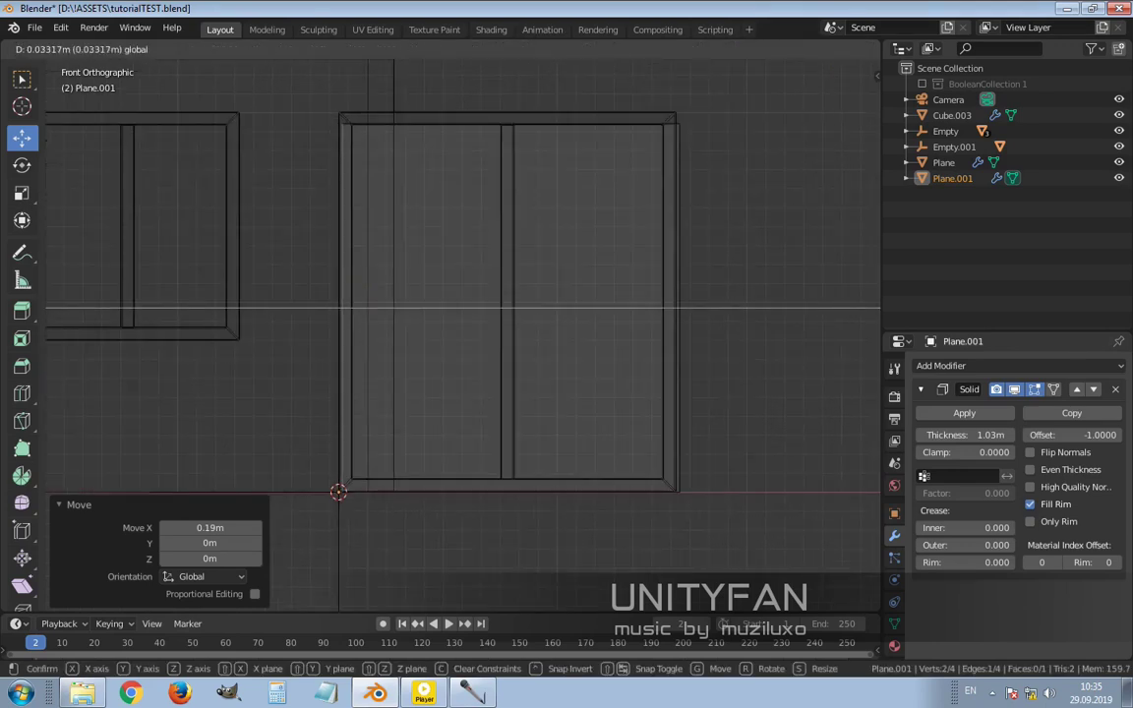
left_click(677, 295)
key("g")
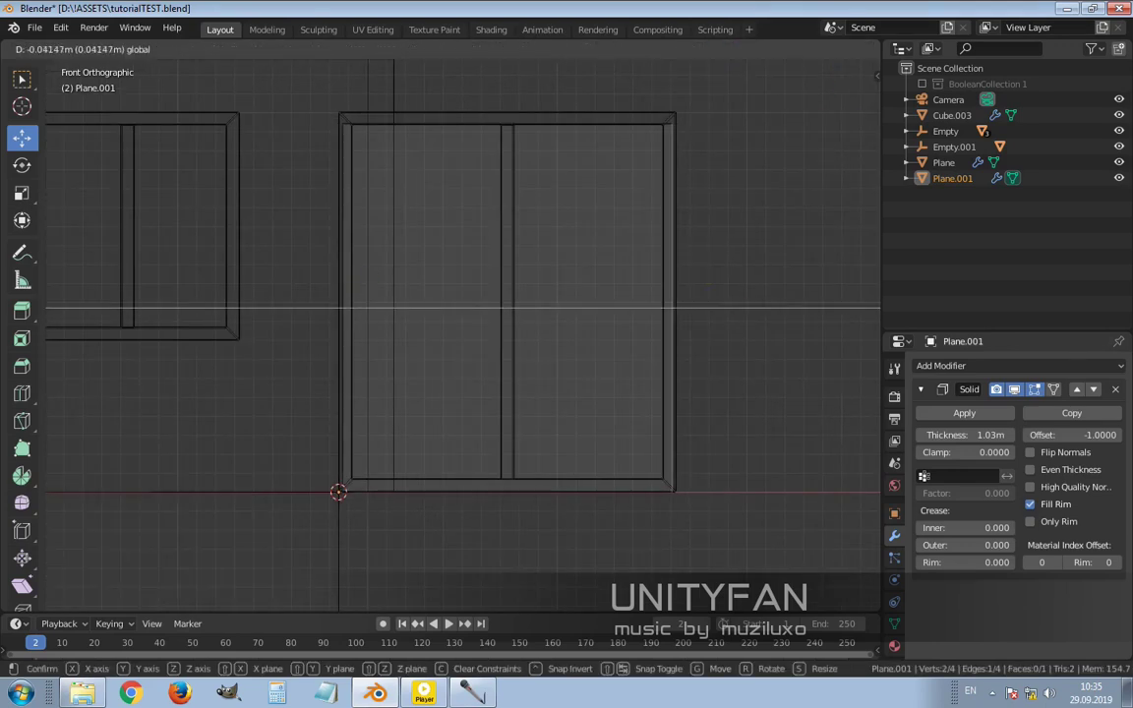
key("Return")
- Move the middle edge's top and bottom vertices vertically to match the frame's outline
middle_click_drag(462, 295, 467, 395, "shift")
left_click(513, 223)
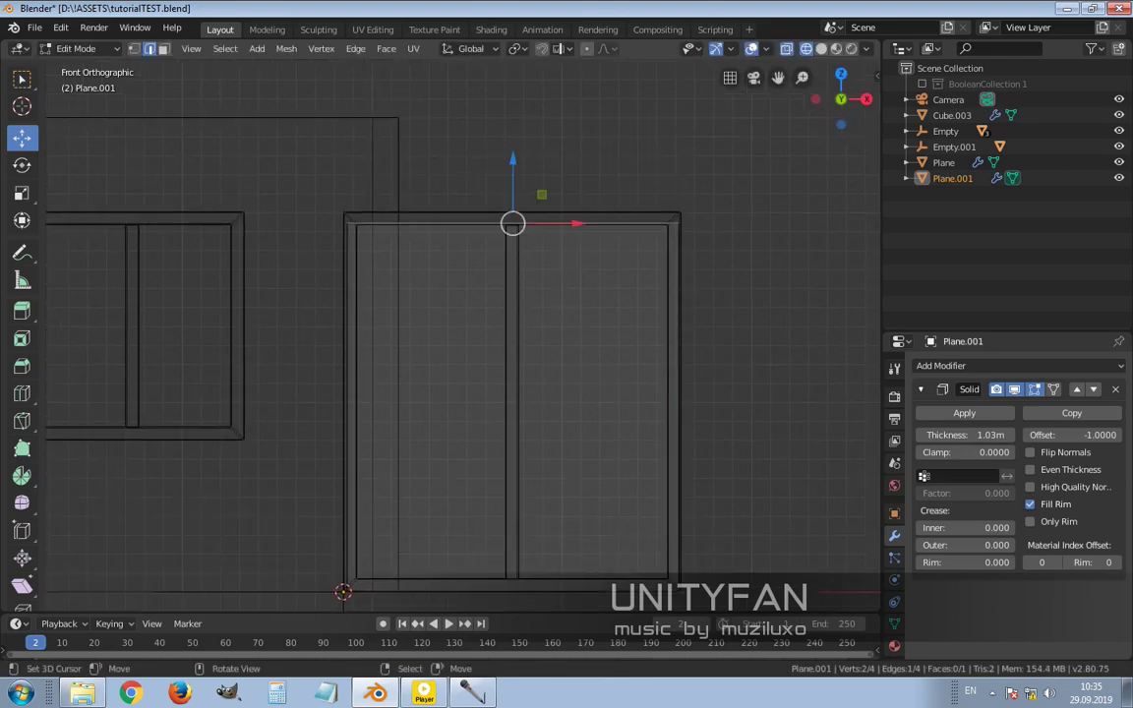
key("g")
key("z")
key("Return")
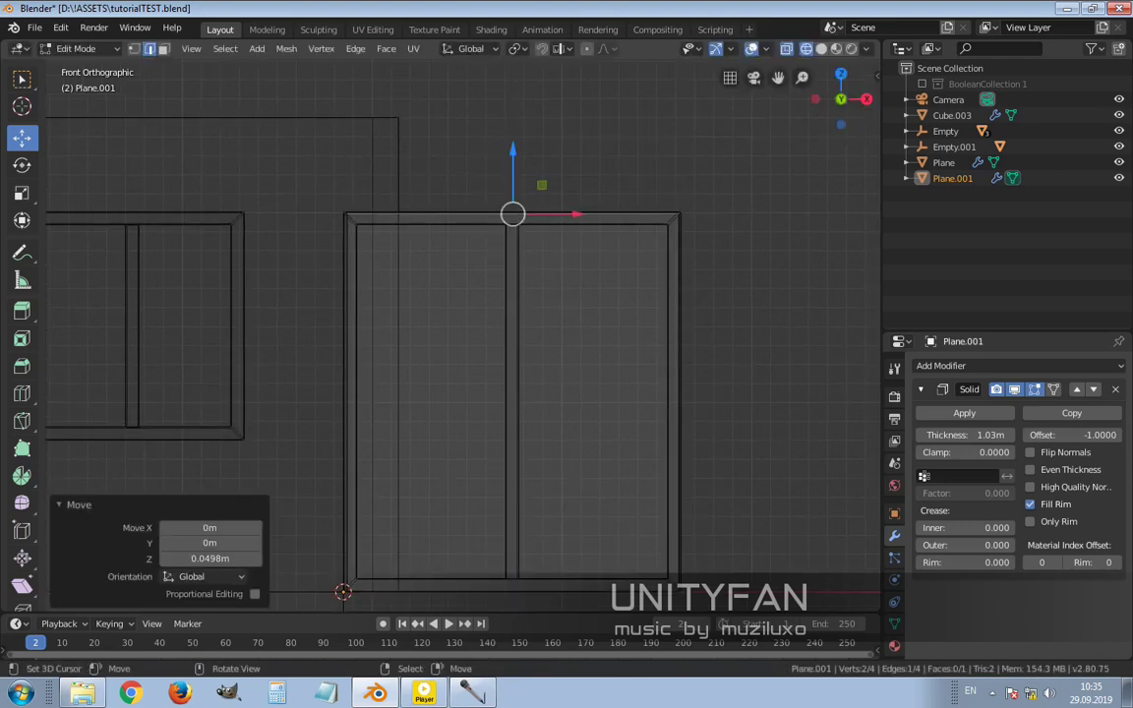
scroll(492, 324, "down", 2)
scroll(334, 545, "up", 4)
left_click(627, 544)
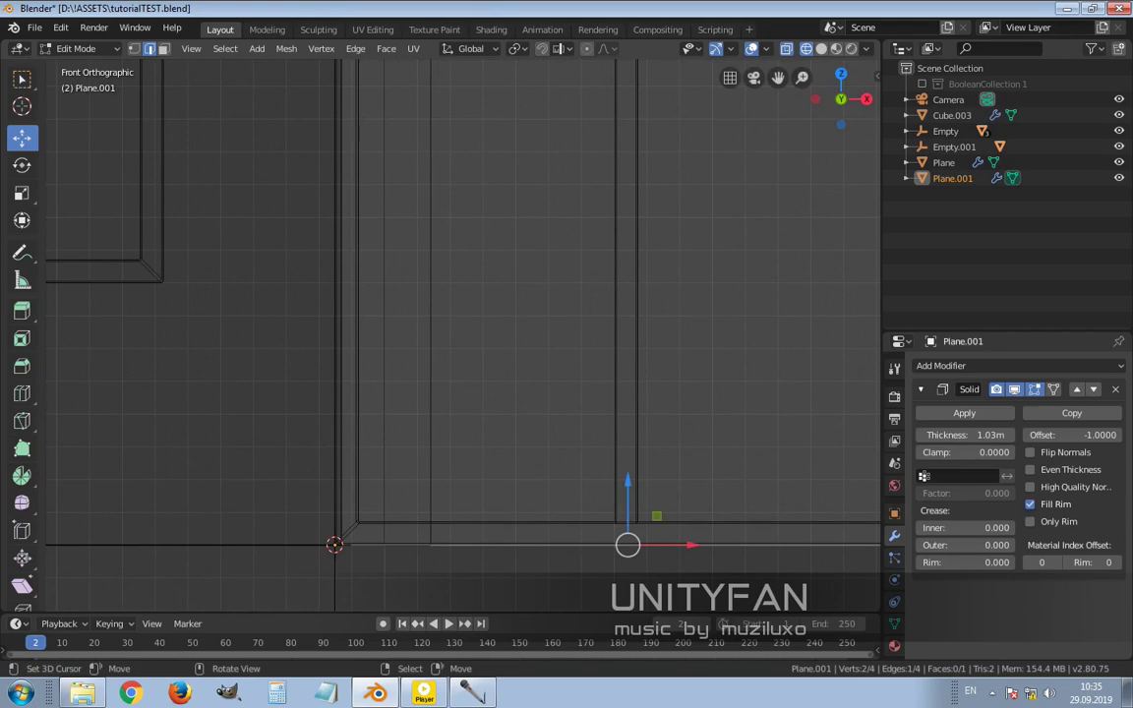
key("g")
key("z")
key("Return")
scroll(627, 544, "down", 3)
- Return to Object Mode and shift the window cutter Plane.001 along the Y axis
key("Tab")
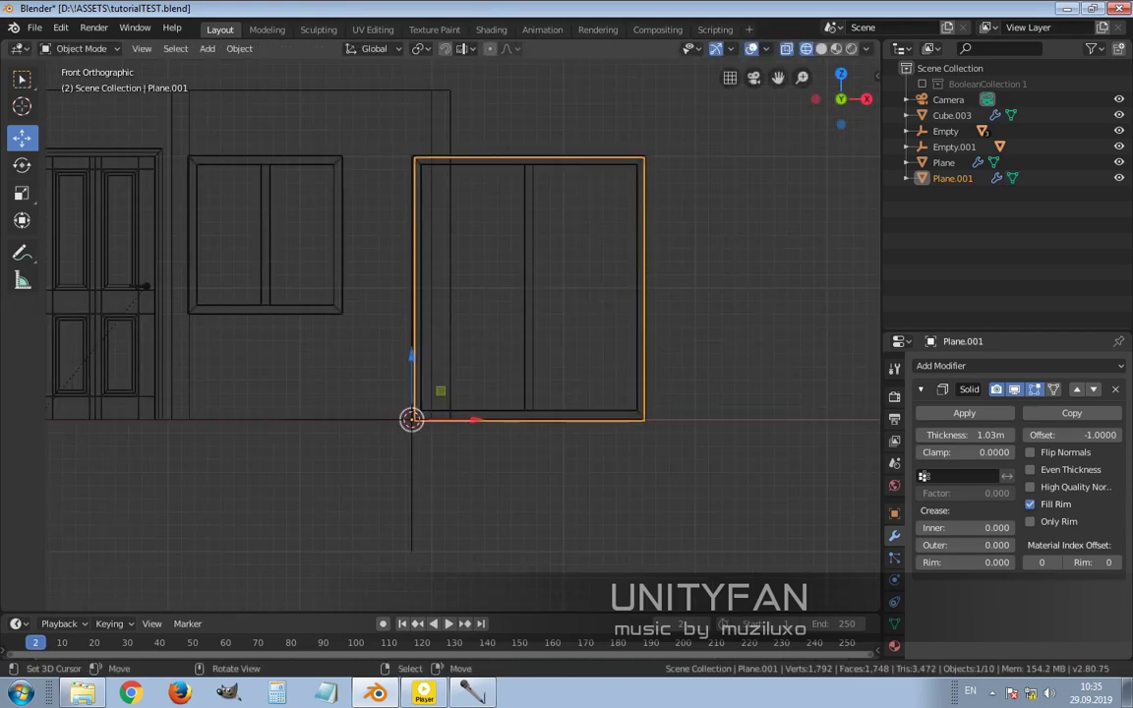
middle_click_drag(628, 544, 394, 483)
key("g")
key("y")
key("Return")
- Parent Plane.001 to Empty.001 using Object parenting
scroll(393, 482, "up", 2)
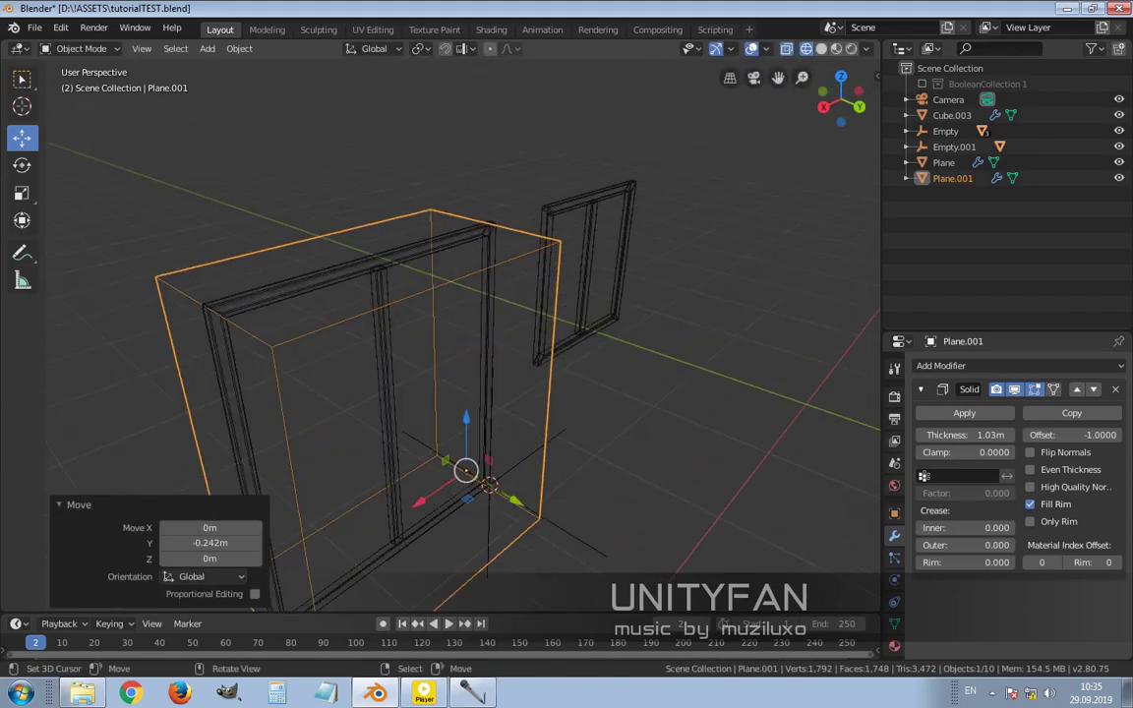
left_click(489, 484, "shift")
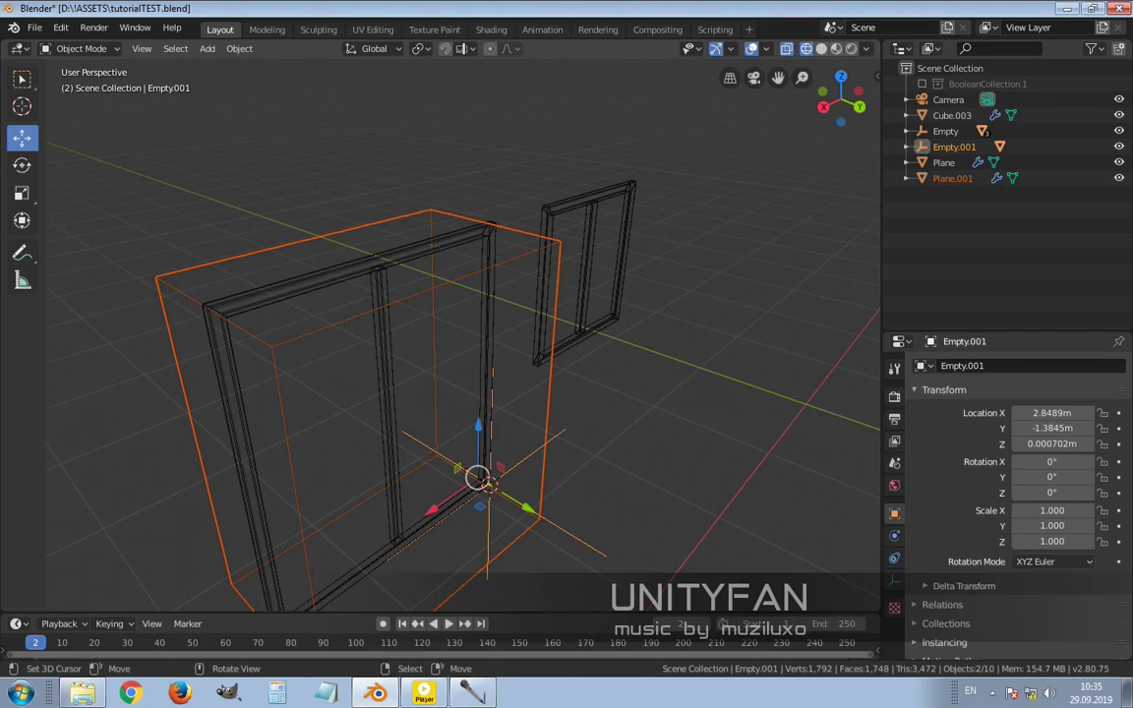
key("ctrl+p")
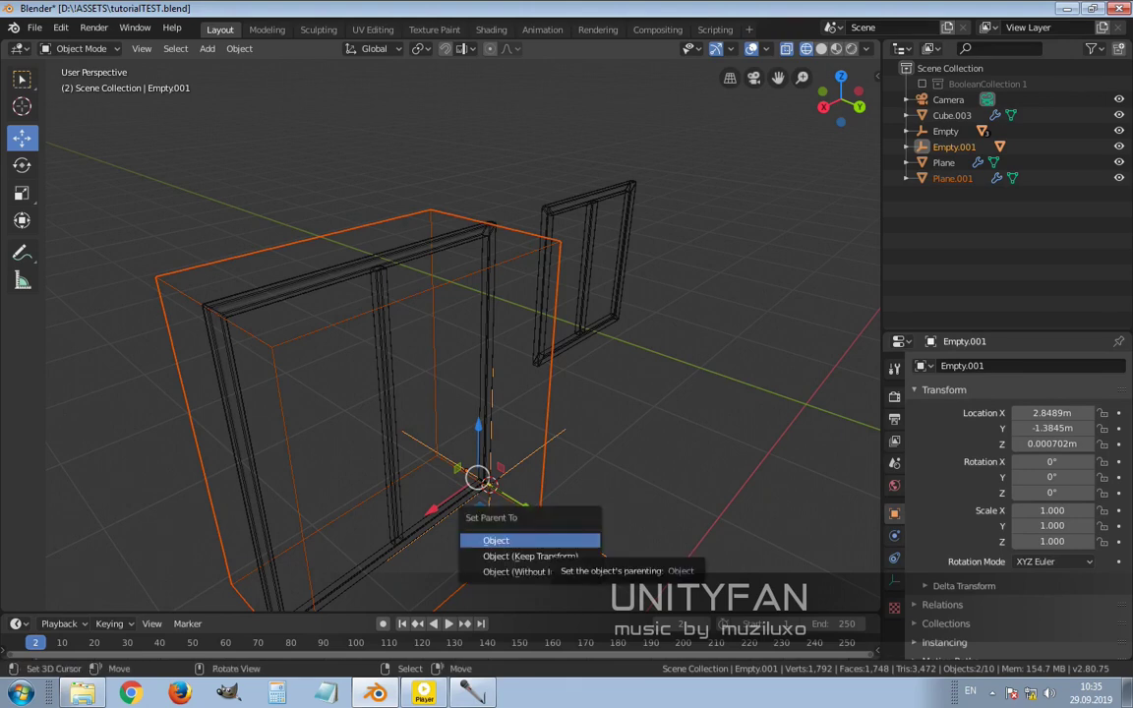
key("Return")
- Switch back to Solid shading and test-move Empty.001 to confirm the cutter follows
key("alt+a")
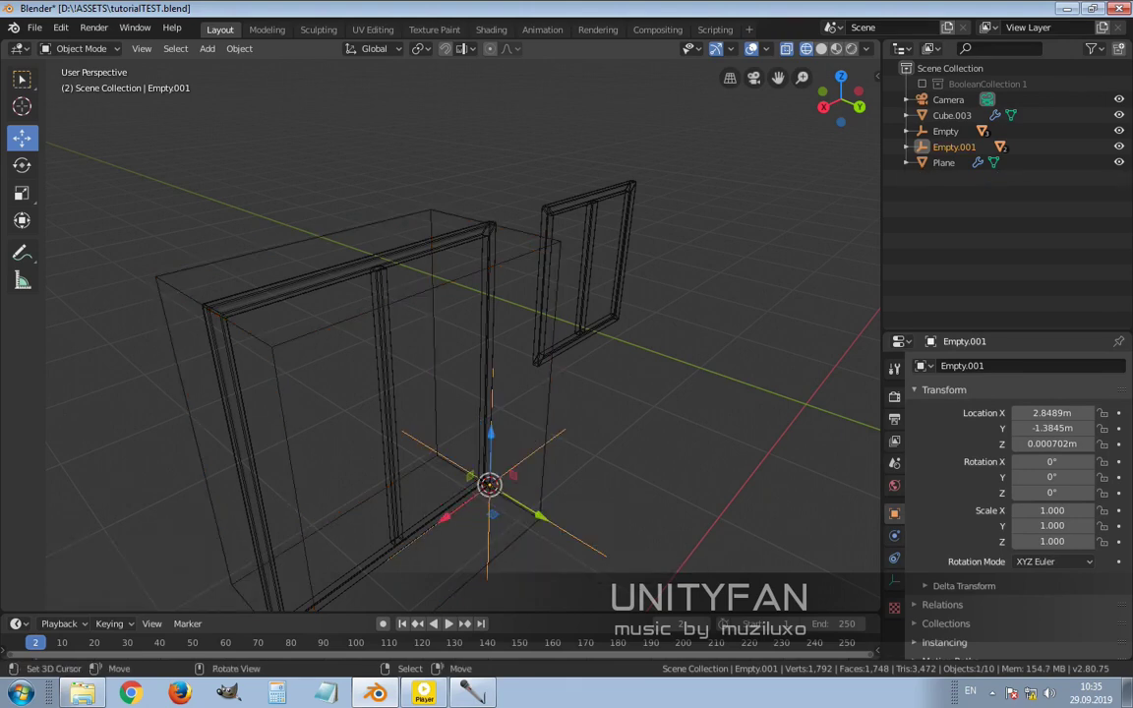
key("z")
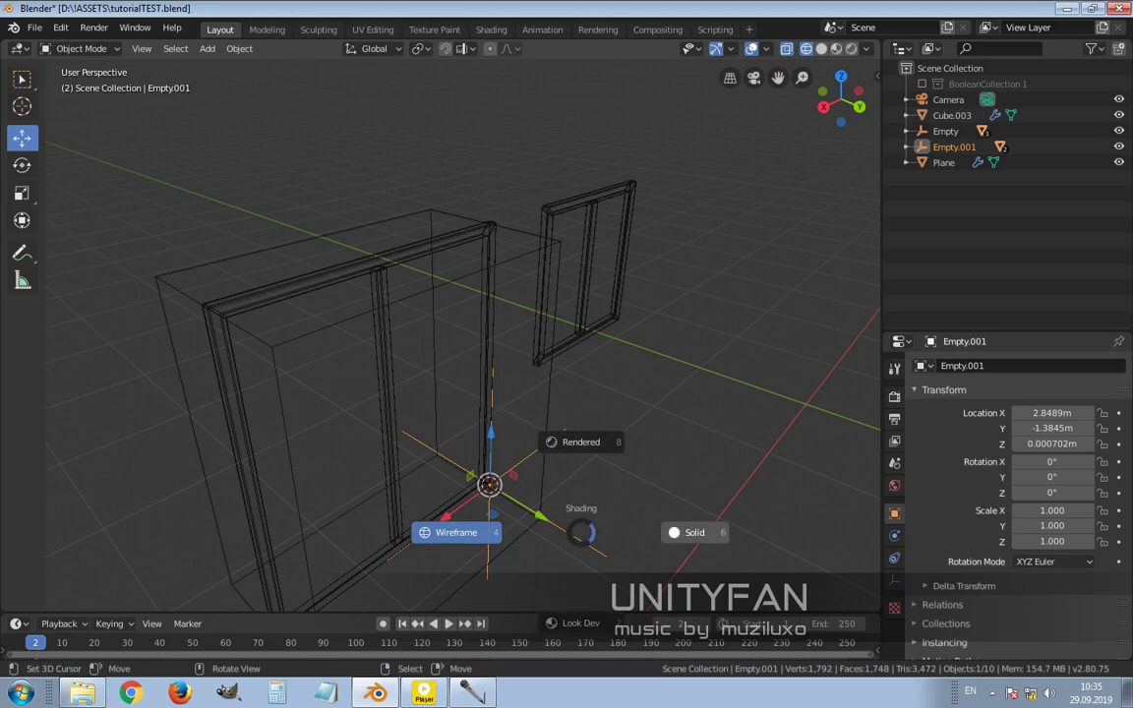
key("6")
scroll(441, 373, "down", 3)
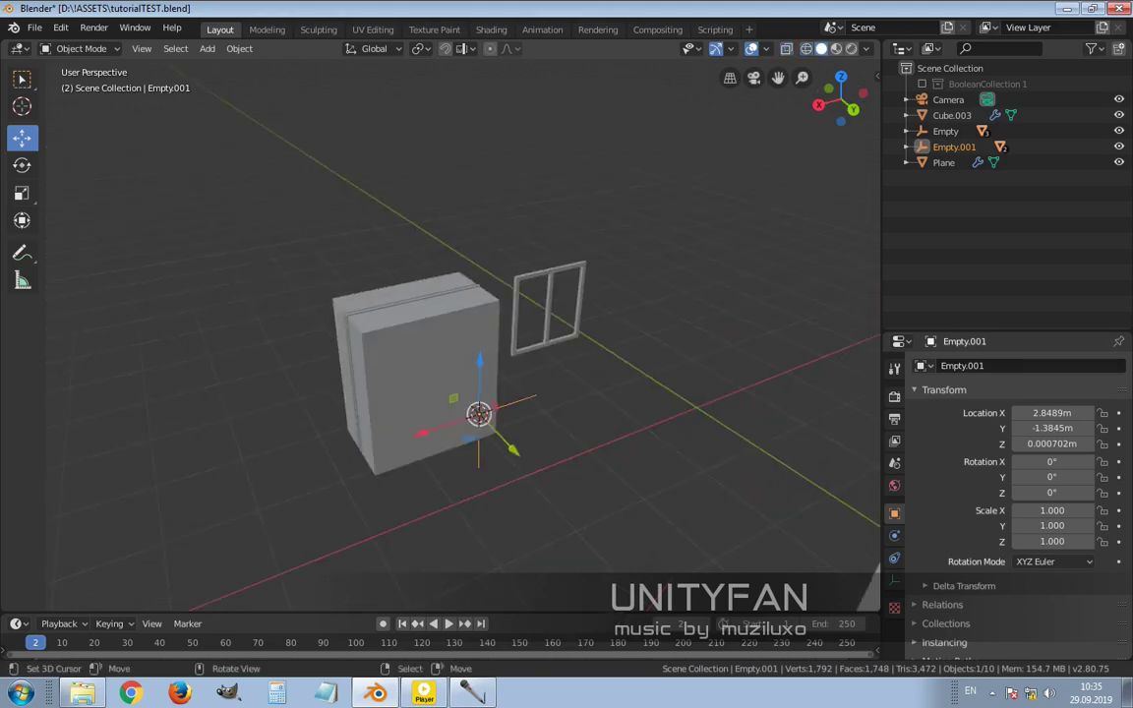
key("g")
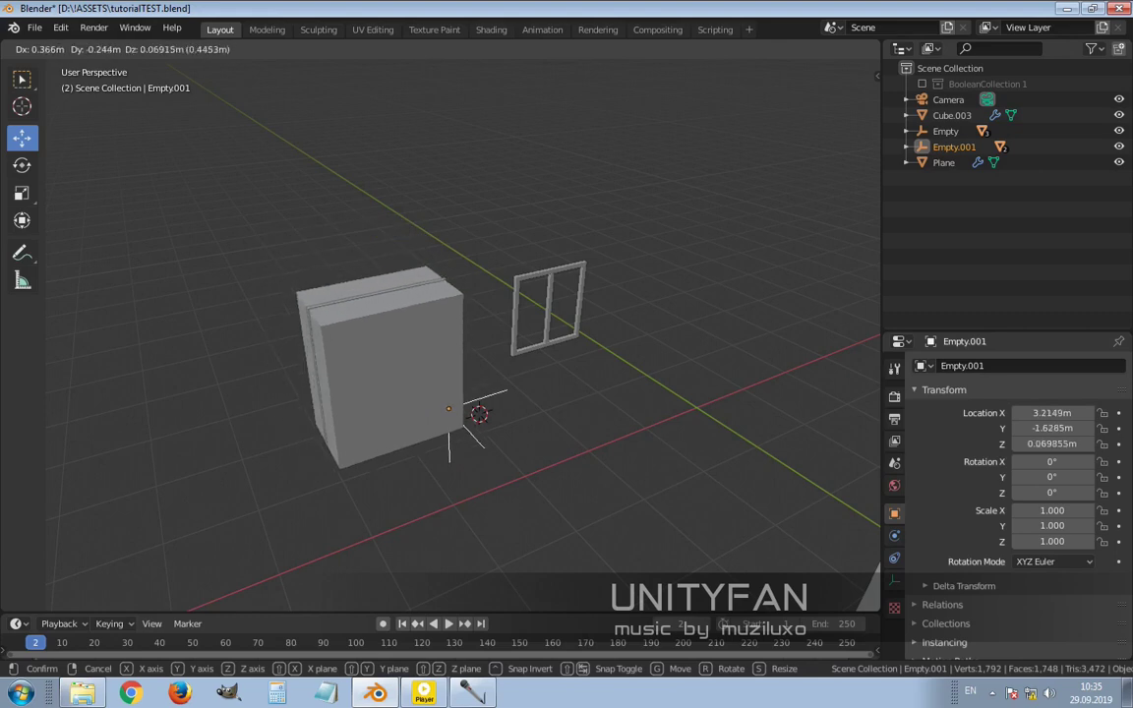
left_click(480, 413)
middle_click_drag(481, 413, 733, 369)
- Select the walls, collapse the first Boolean, and undo an accidentally added Solidify modifier
left_click(944, 162)
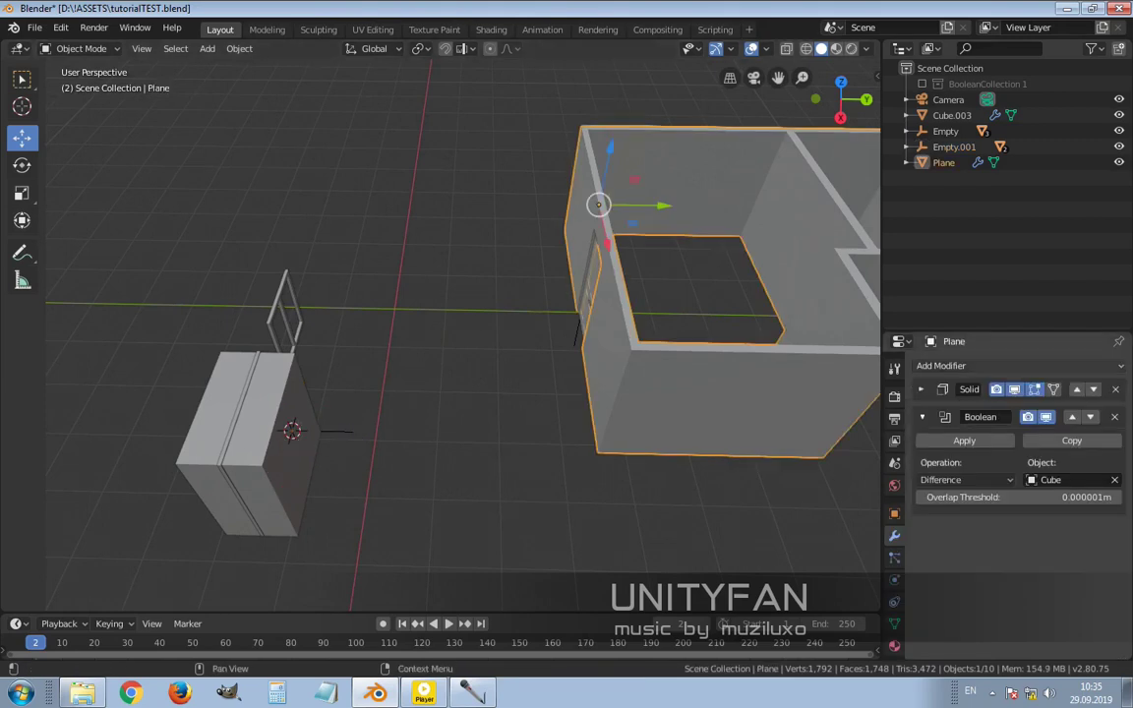
left_click(922, 416)
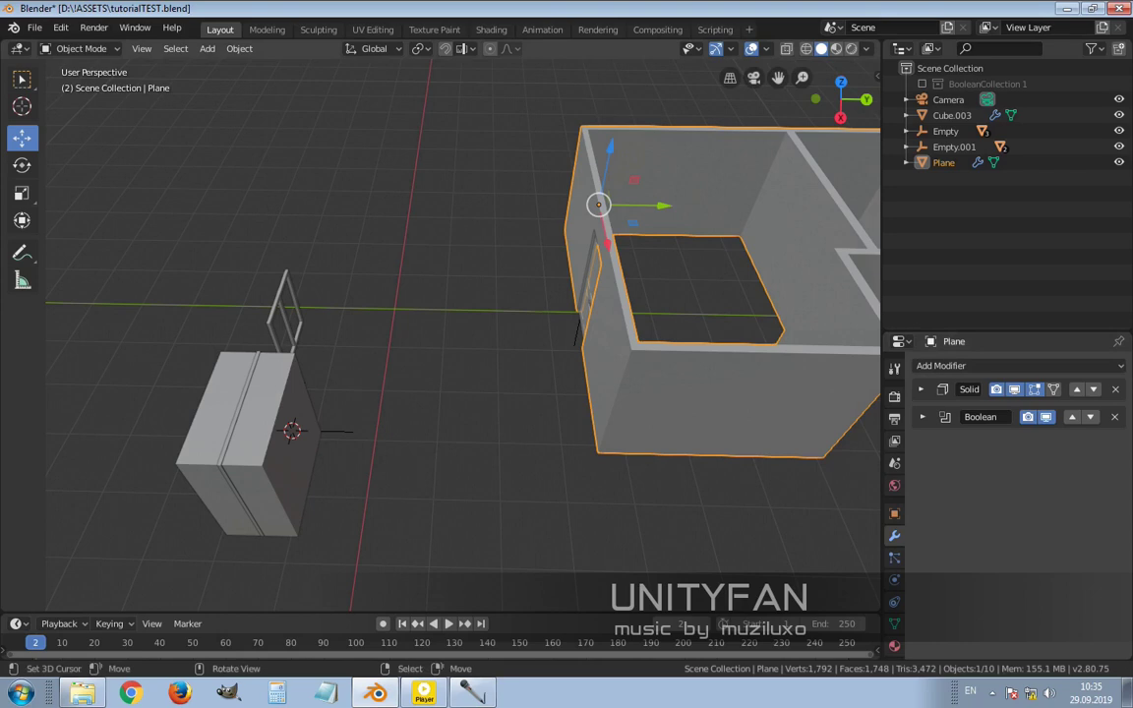
middle_click_drag(590, 394, 438, 394, "shift")
mouse_move(689, 472)
middle_mouse_down()
mouse_move(669, 462)
mouse_move(679, 452)
middle_mouse_up()
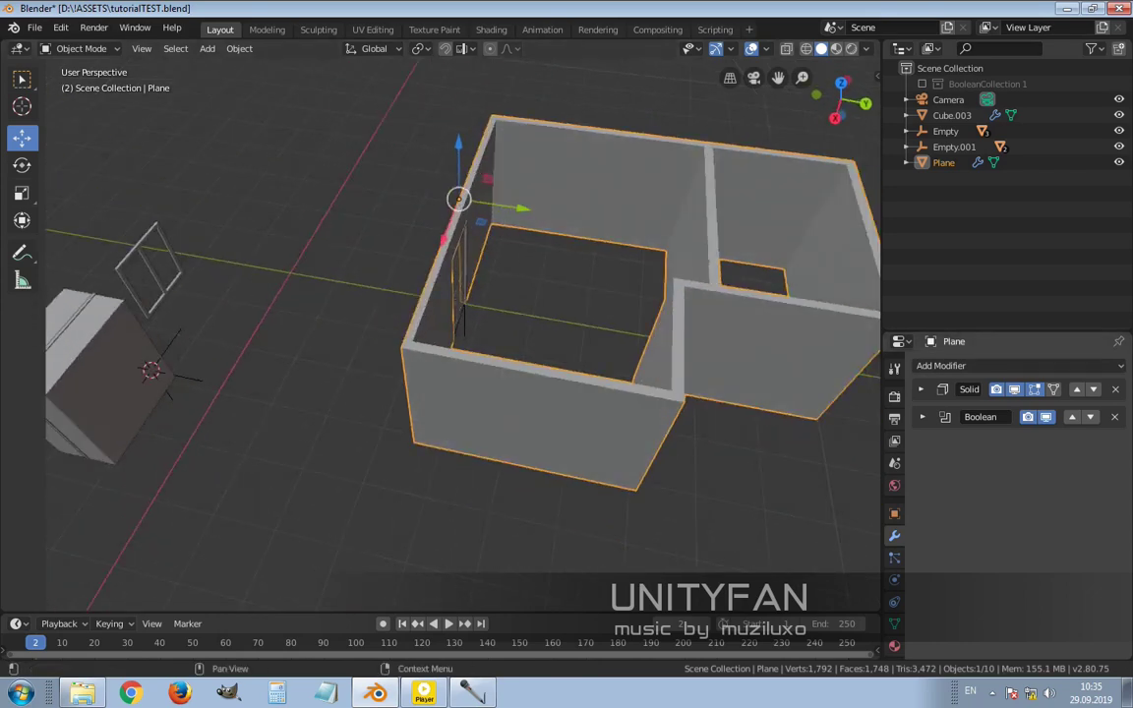
left_click(942, 365)
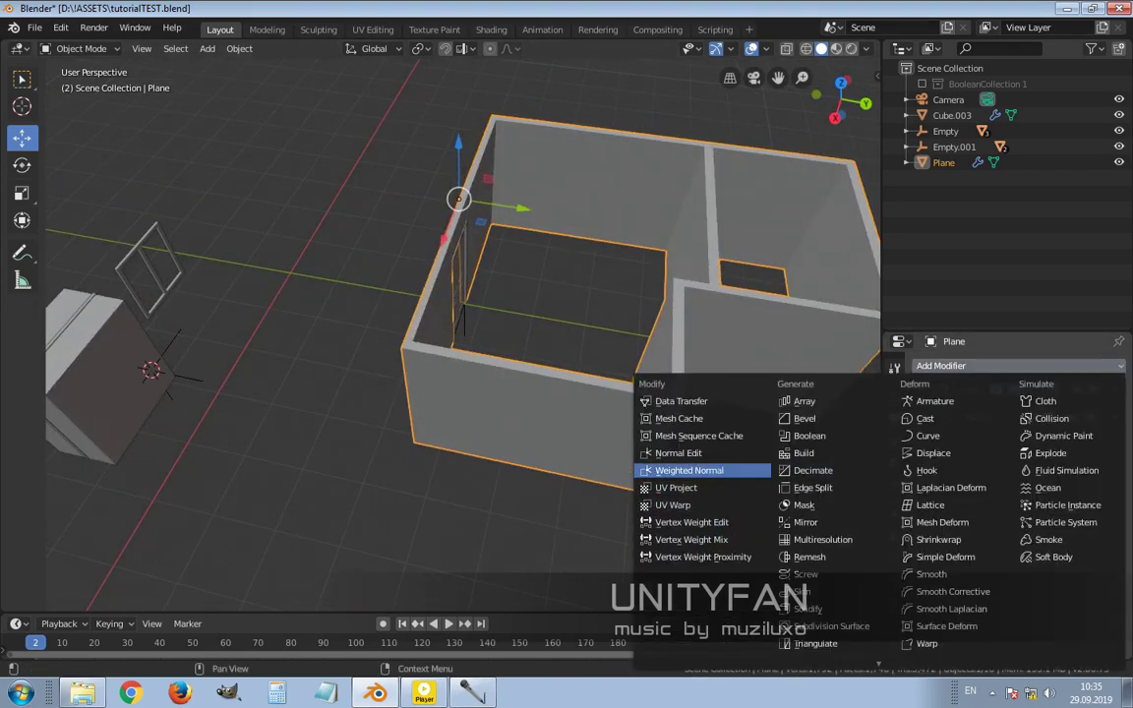
left_click(827, 609)
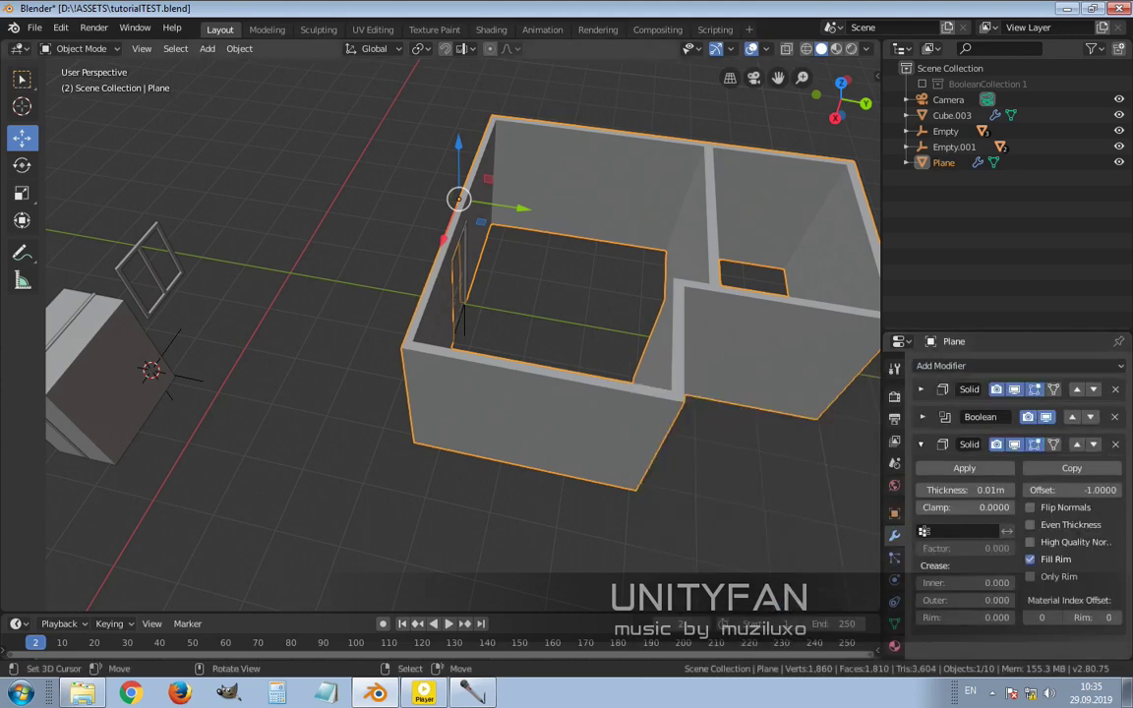
scroll(441, 329, "down", 1)
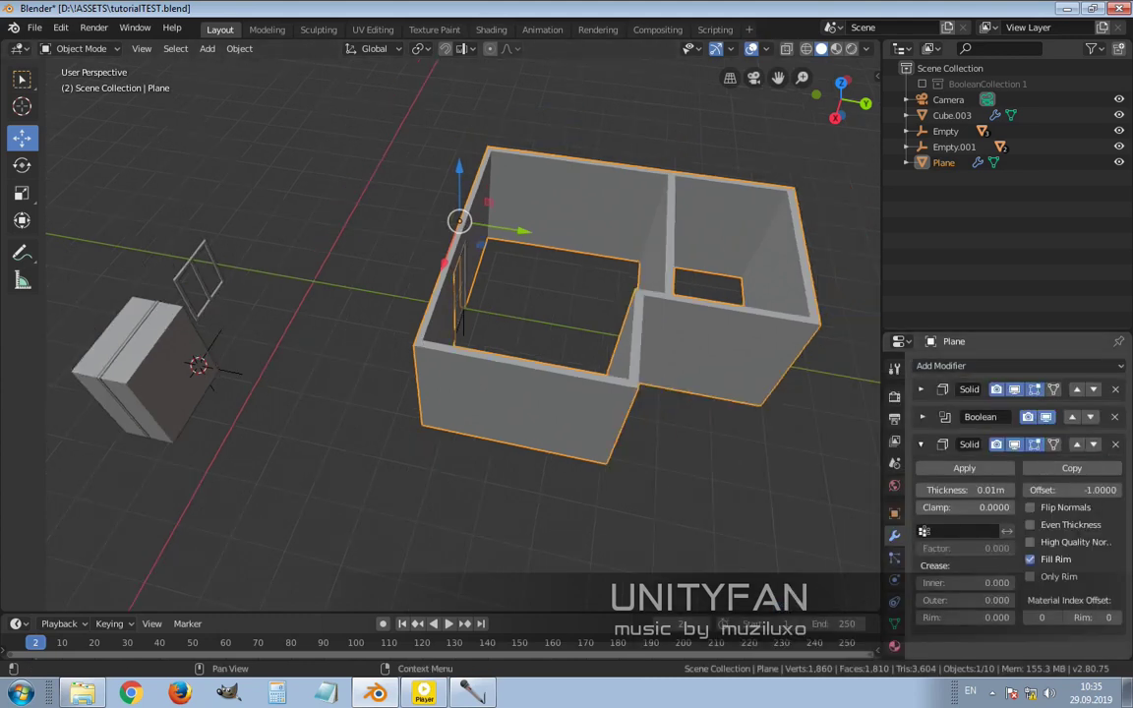
key("ctrl+z")
- Add a Boolean modifier to the walls and eyedrop Plane.001 as its cutter
left_click(984, 365)
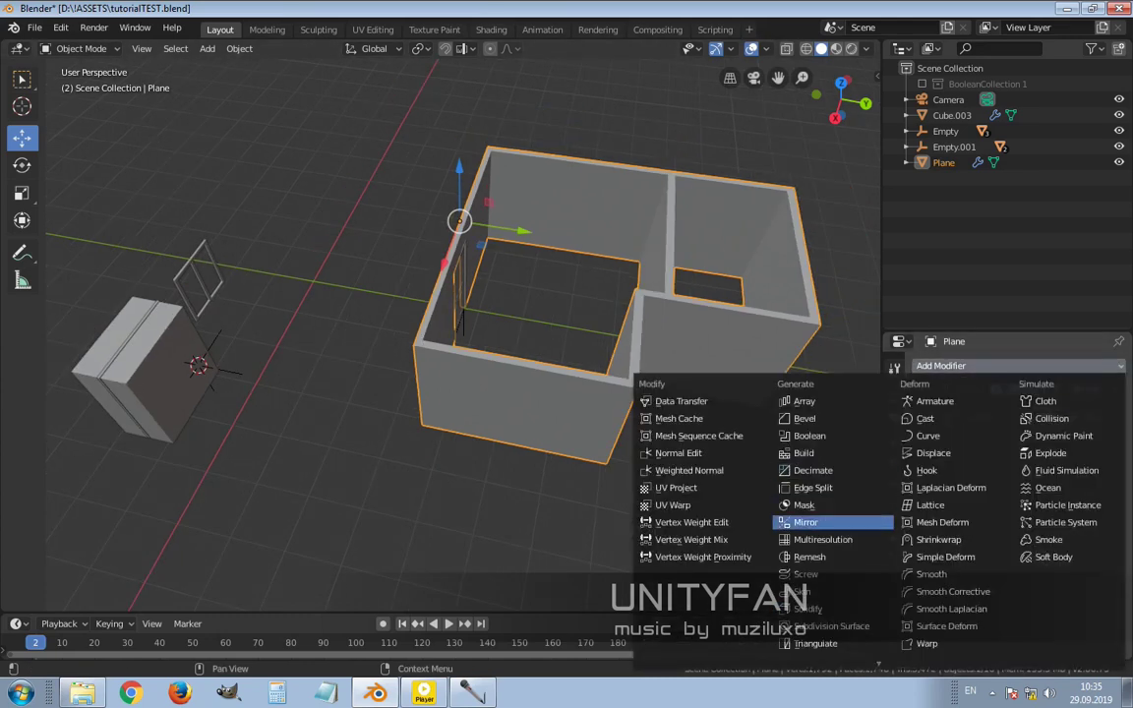
left_click(810, 436)
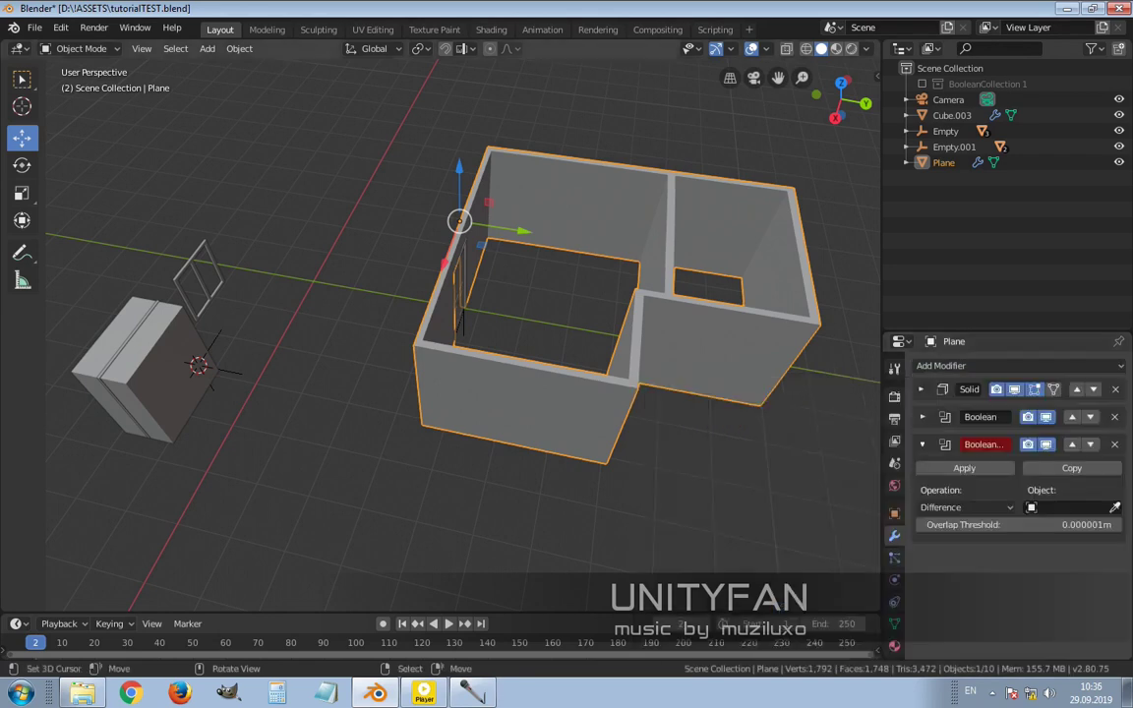
key("e")
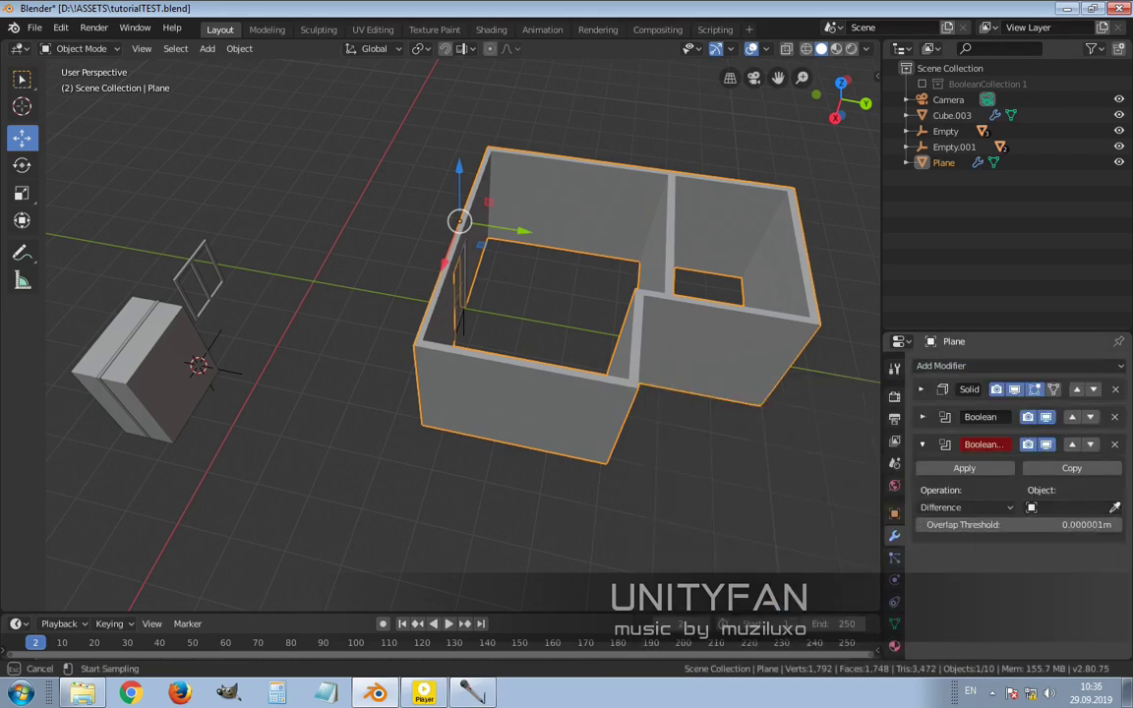
left_click(197, 364)
- Select Plane.001 and drag its Outliner row into BooleanCollection 1
middle_click_drag(197, 364, 272, 379, "shift")
left_click(272, 379)
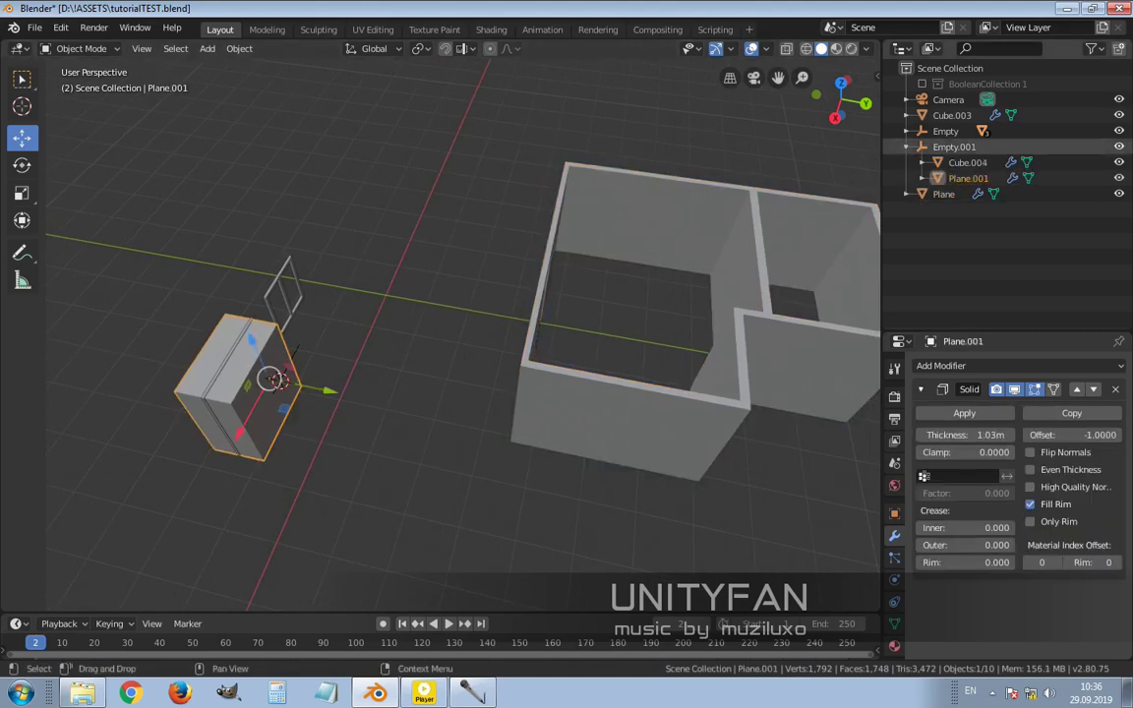
left_click_drag(968, 178, 969, 77)
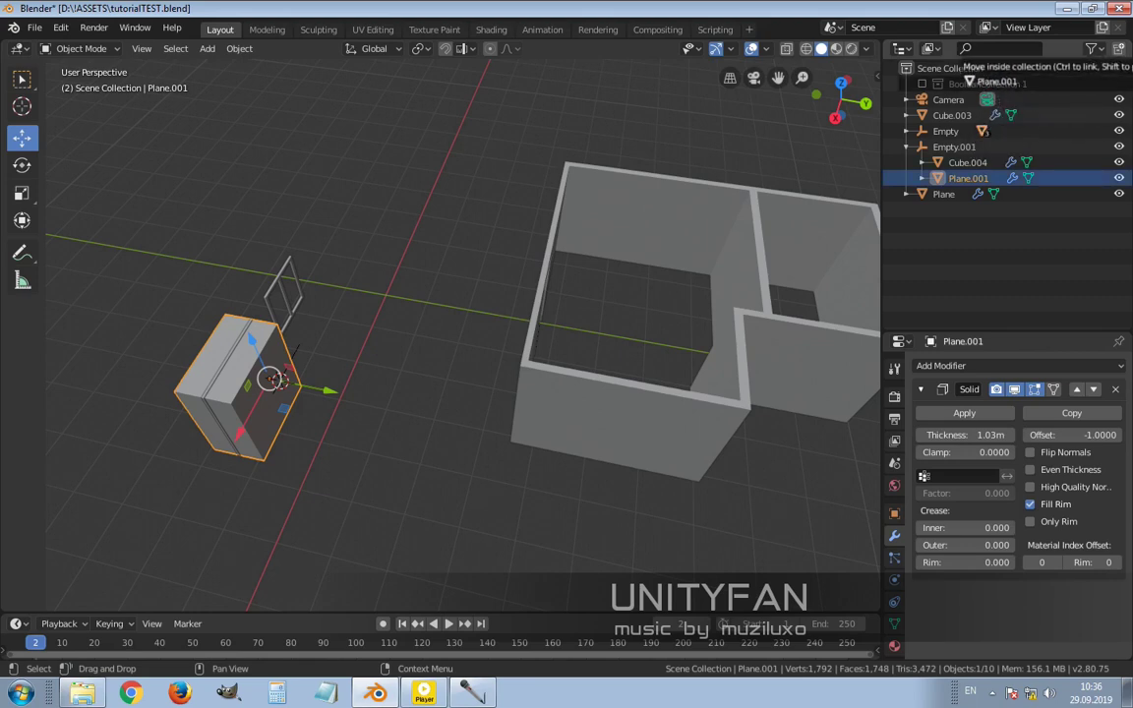
left_click_drag(969, 79, 974, 83)
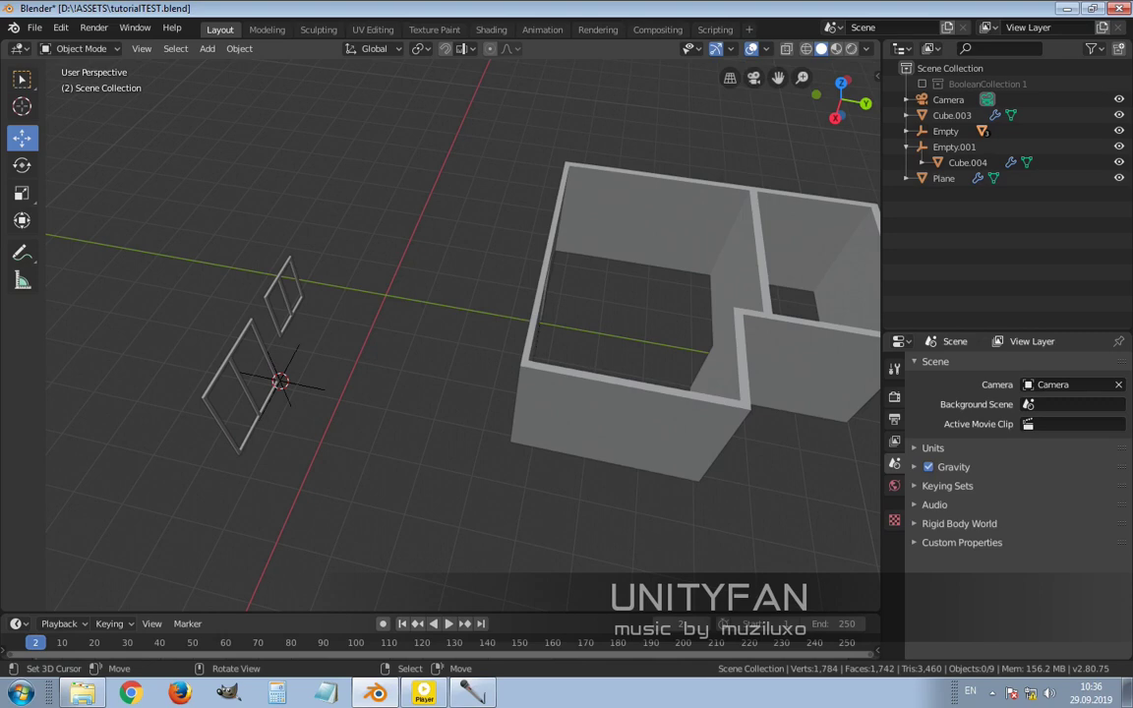
- Select Empty.001 and move the window toward the wall, adjusting its Y position
left_click(291, 352)
scroll(197, 364, "up", 3)
key("g")
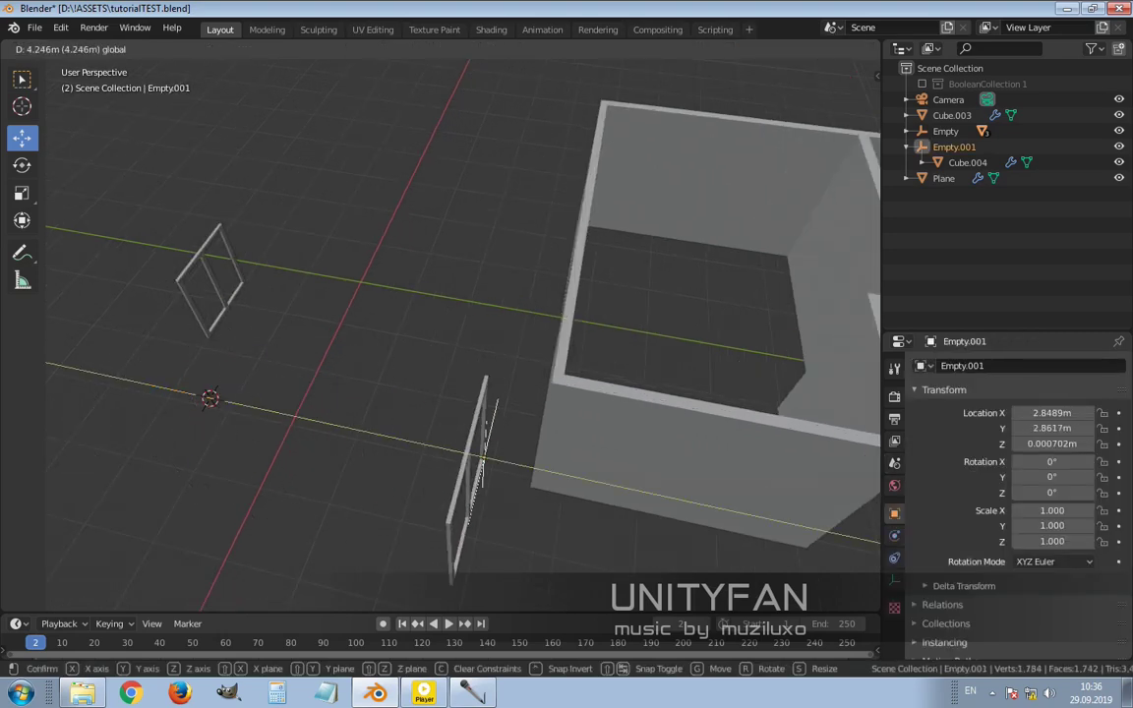
key("Return")
middle_click_drag(580, 472, 246, 441)
key("g")
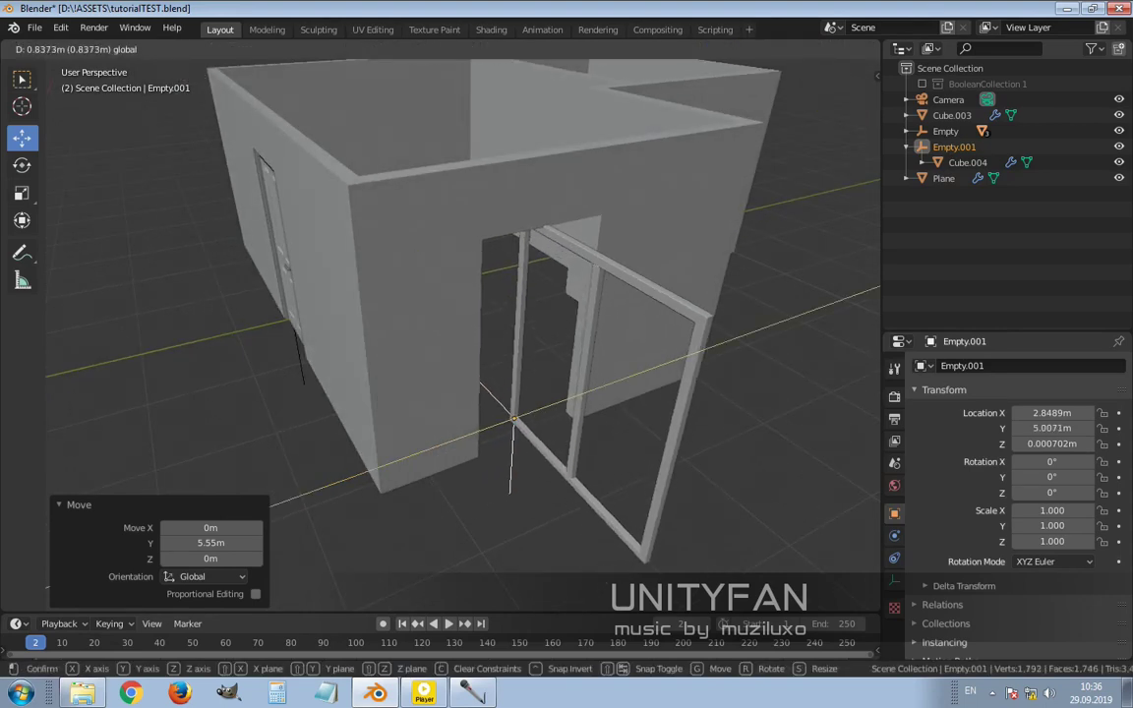
key("Return")
middle_click_drag(511, 423, 266, 391)
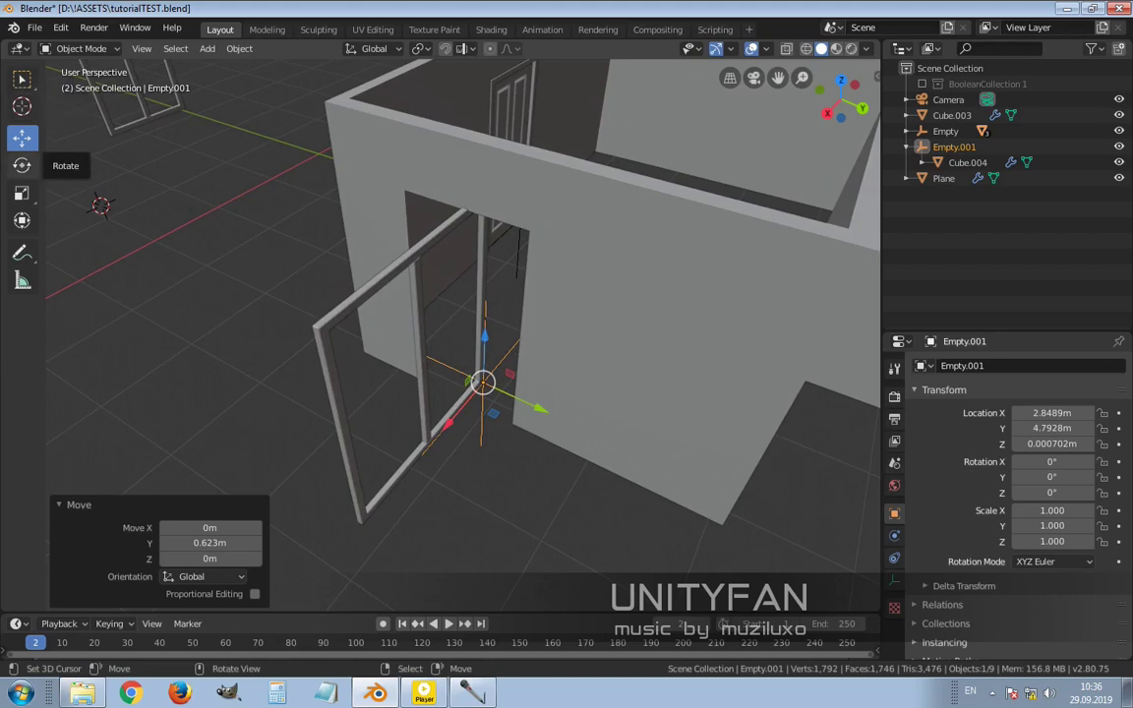
- Turn the window around the vertical axis with the rotate tool, then slide it along Y
left_click(21, 165)
left_click_drag(497, 433, 431, 425)
middle_click_drag(433, 423, 472, 393)
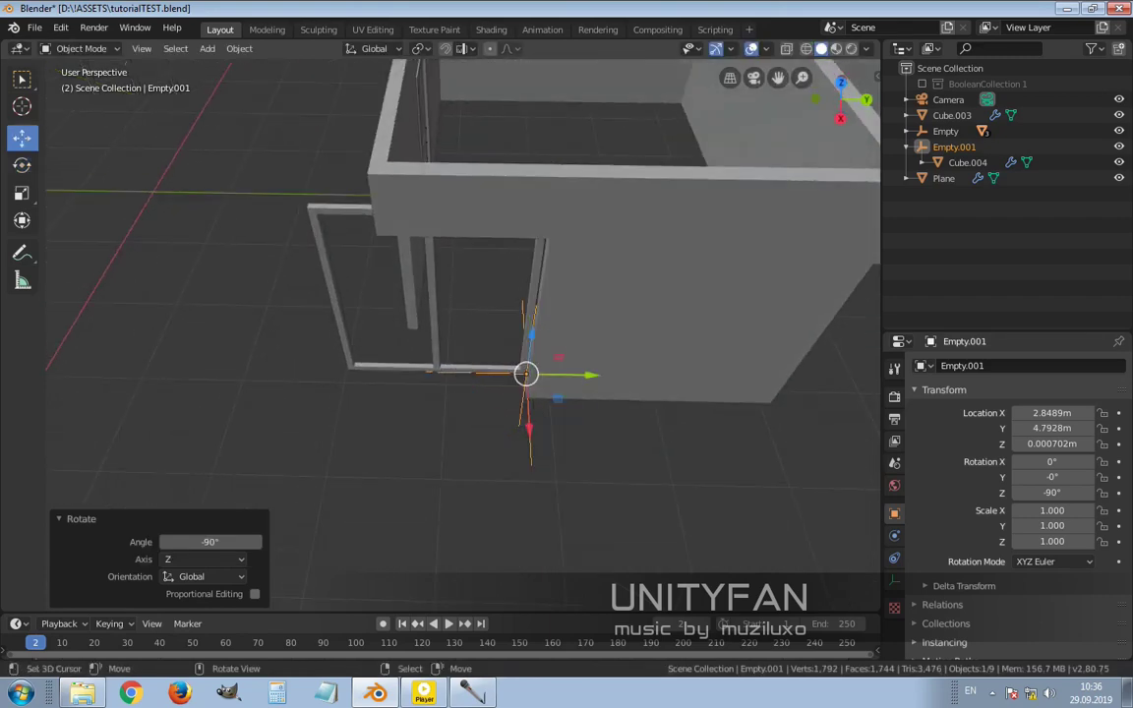
left_click_drag(588, 375, 694, 378)
middle_click_drag(694, 378, 591, 414)
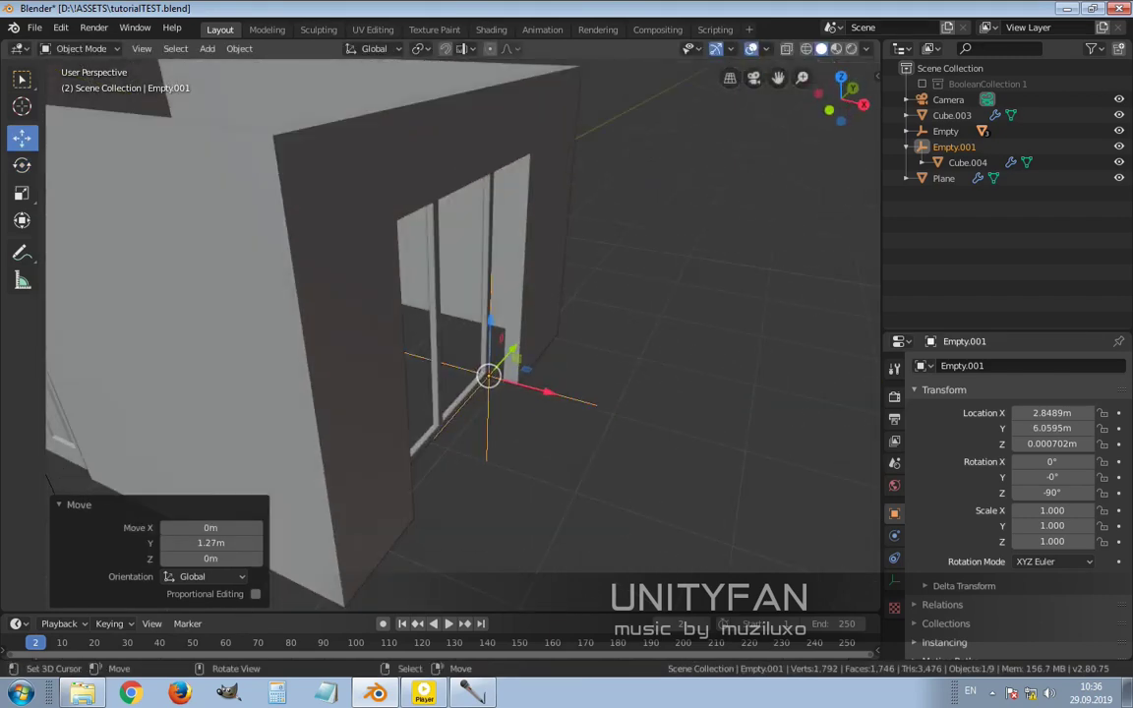
- Shift the window empty along X across the room toward the end wall
key("g")
key("x")
key("Return")
scroll(463, 325, "down", 5)
middle_click_drag(463, 325, 492, 295)
key("g")
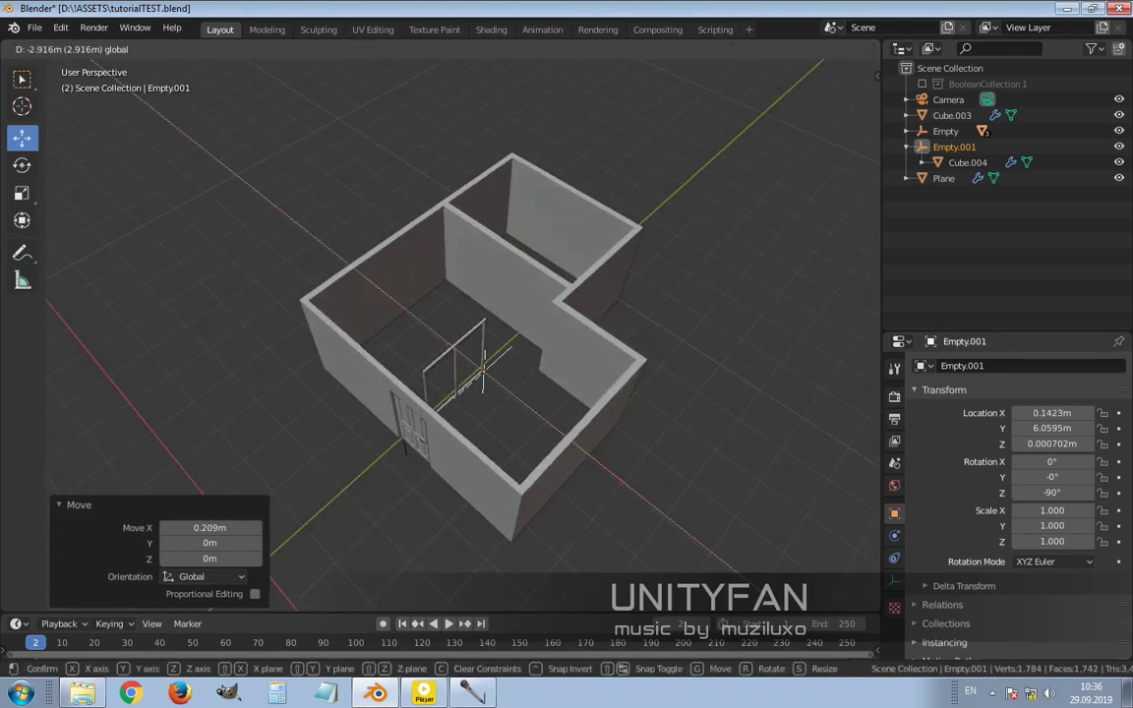
key("Return")
middle_click_drag(443, 324, 482, 345)
- Fine-tune the window empty's Y position with two Y-constrained moves
scroll(443, 324, "up", 5)
key("g")
key("y")
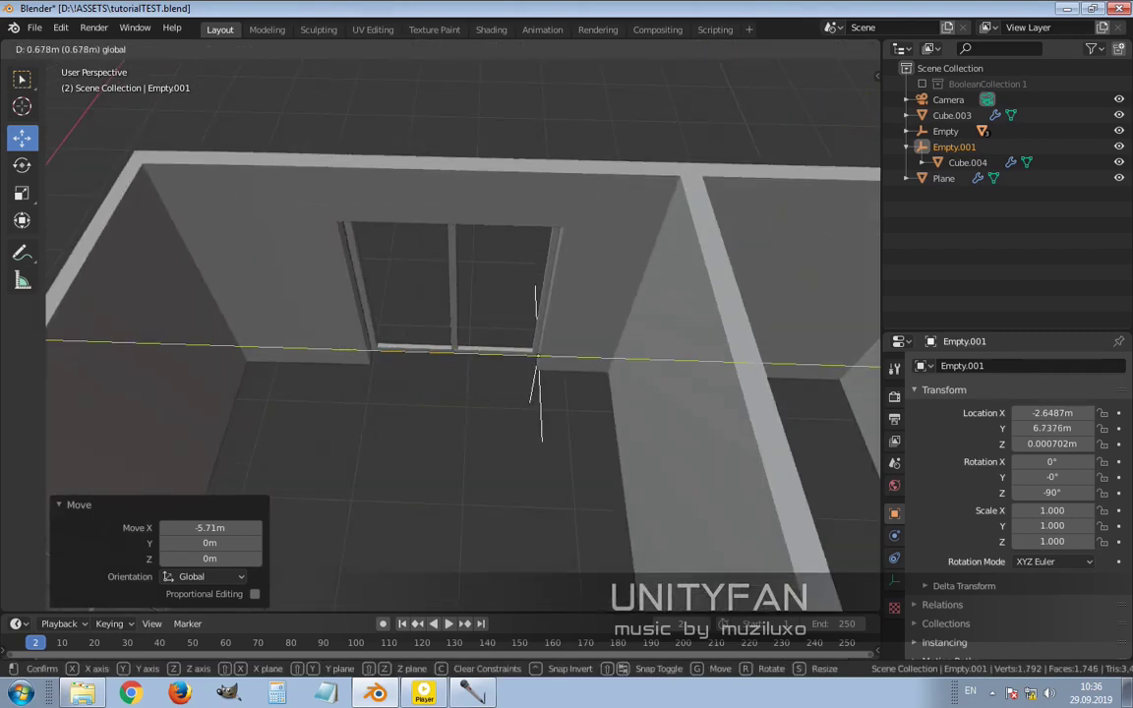
key("Return")
scroll(463, 354, "down", 3)
middle_click_drag(463, 355, 394, 342)
key("g")
key("y")
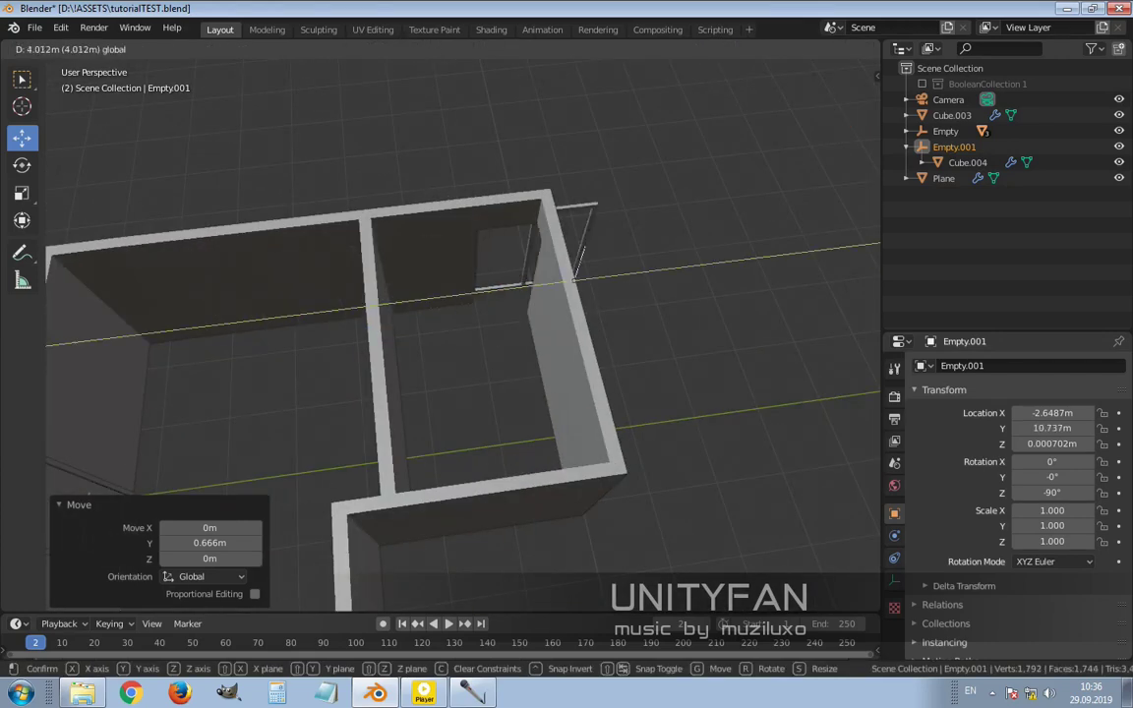
key("Return")
middle_click_drag(462, 354, 403, 325)
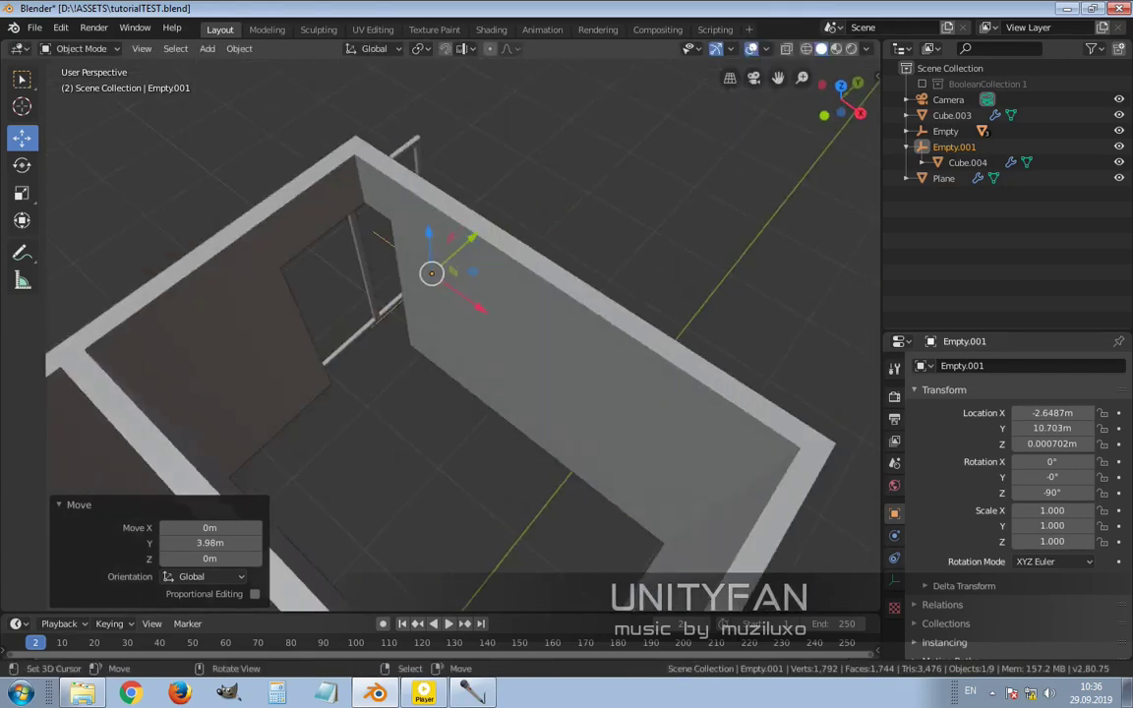
middle_click_drag(462, 354, 531, 335)
- Rotate Empty.001 a further 90° around Z, bringing it to -180°
key("r")
key("z")
mouse_move(541, 327)
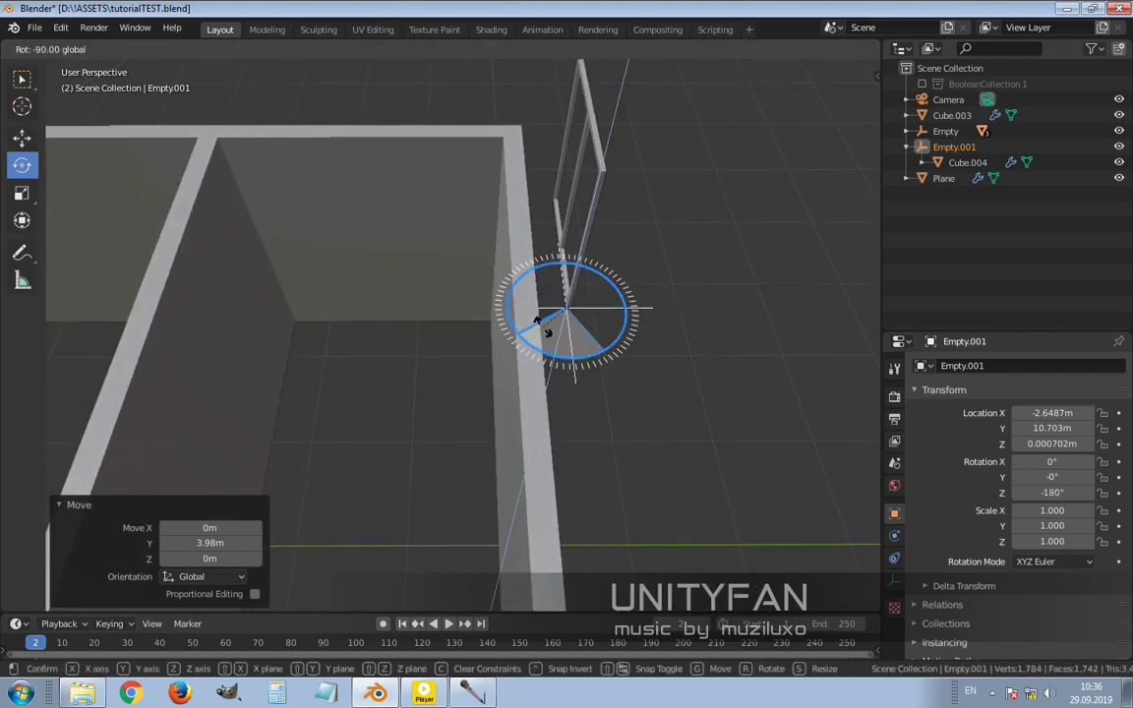
key("Return")
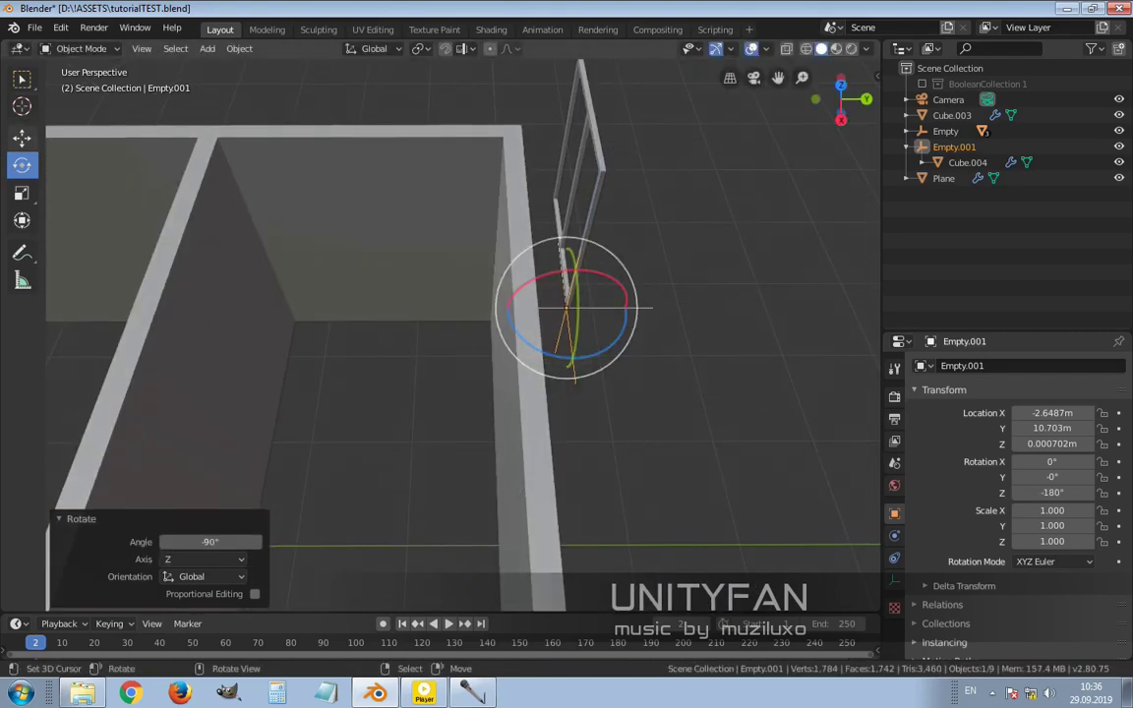
- Slide the window into the wall and set its final position at X 0.06728 m, Y 9.8989 m
key("shift+space")
key("g")
middle_click_drag(442, 344, 374, 275)
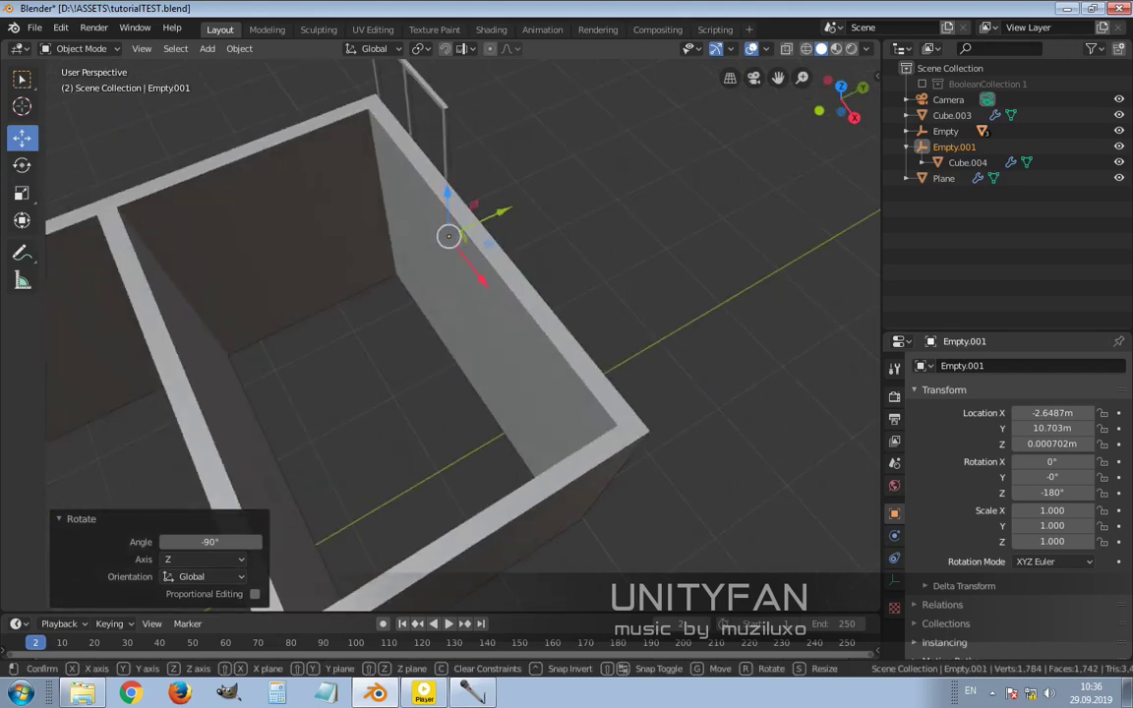
left_click_drag(482, 280, 611, 440)
scroll(611, 440, "up", 3)
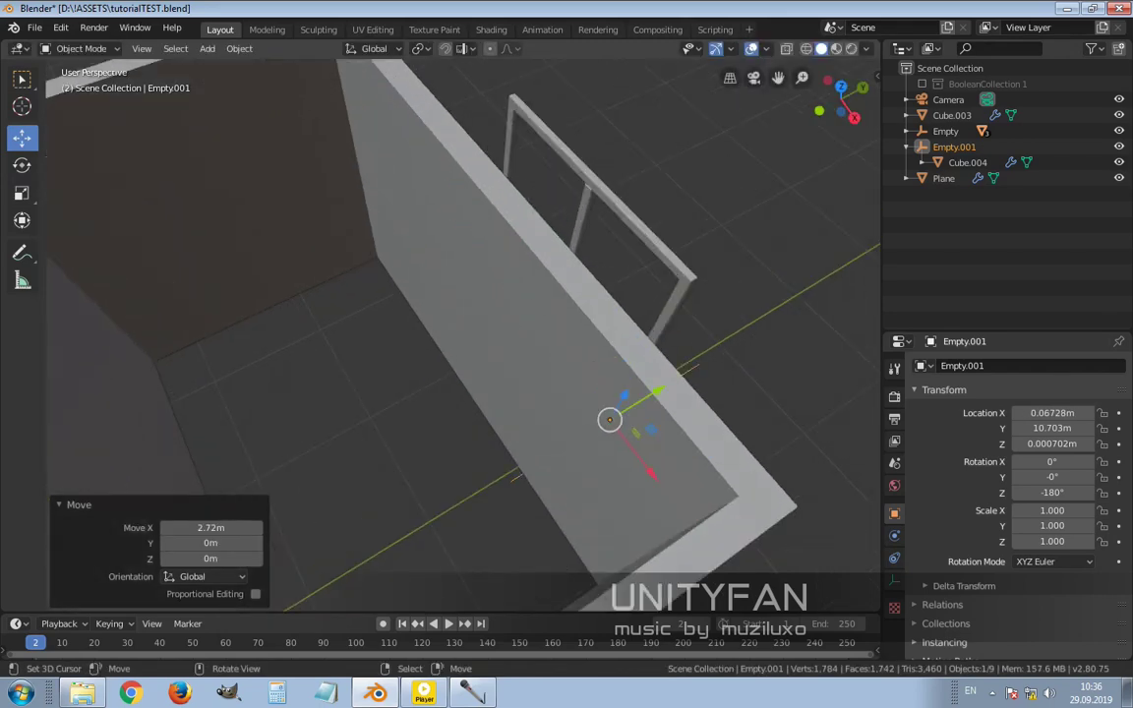
key("g")
key("y")
left_click(523, 489)
scroll(522, 489, "down", 5)
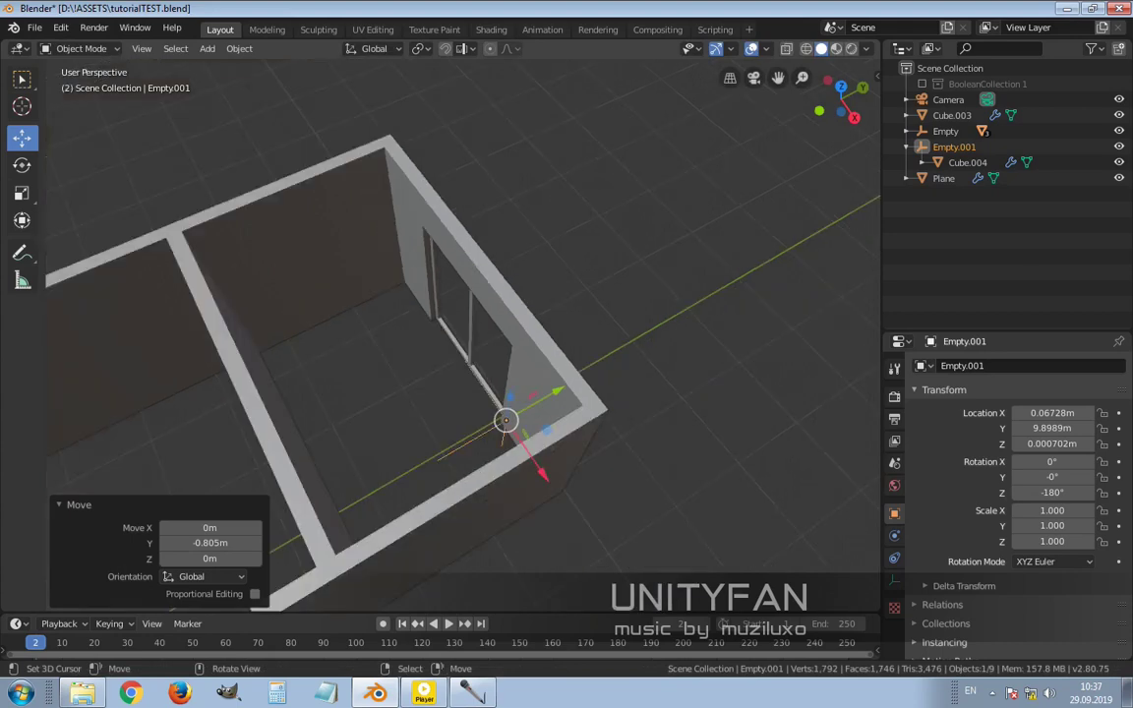
- Orbit around the house to inspect the walls and their cut openings, briefly selecting all wall geometry
middle_click_drag(523, 489, 248, 268)
scroll(512, 413, "down", 2)
scroll(354, 315, "up", 3)
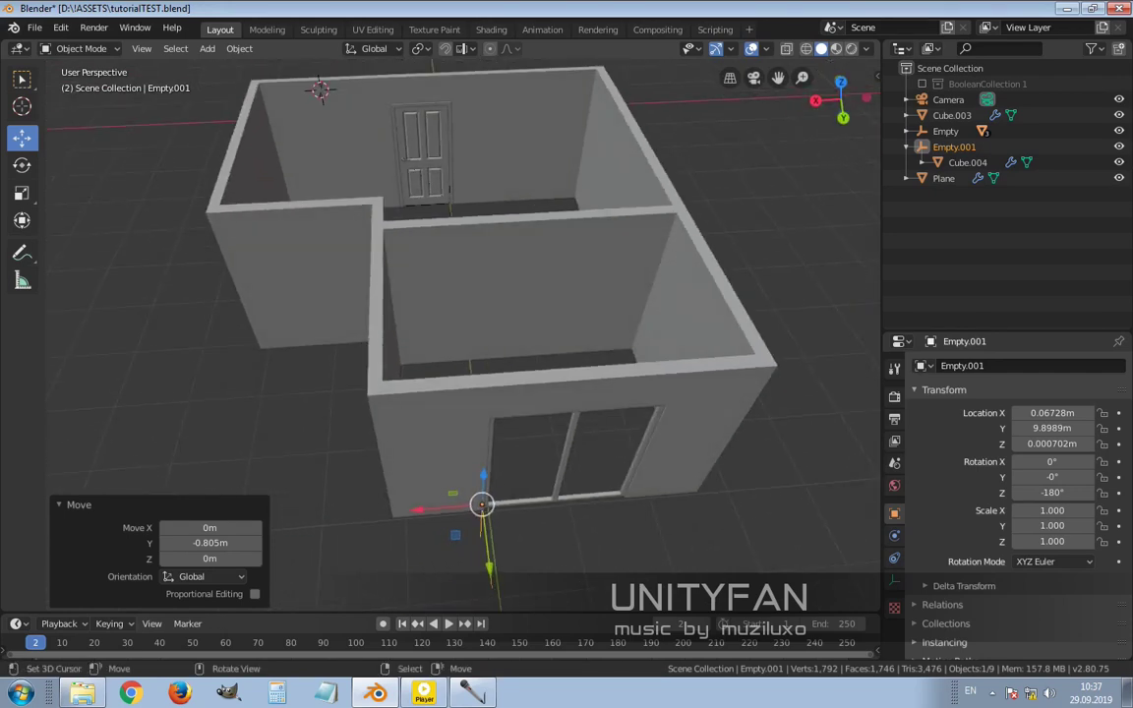
middle_click_drag(248, 267, 236, 260)
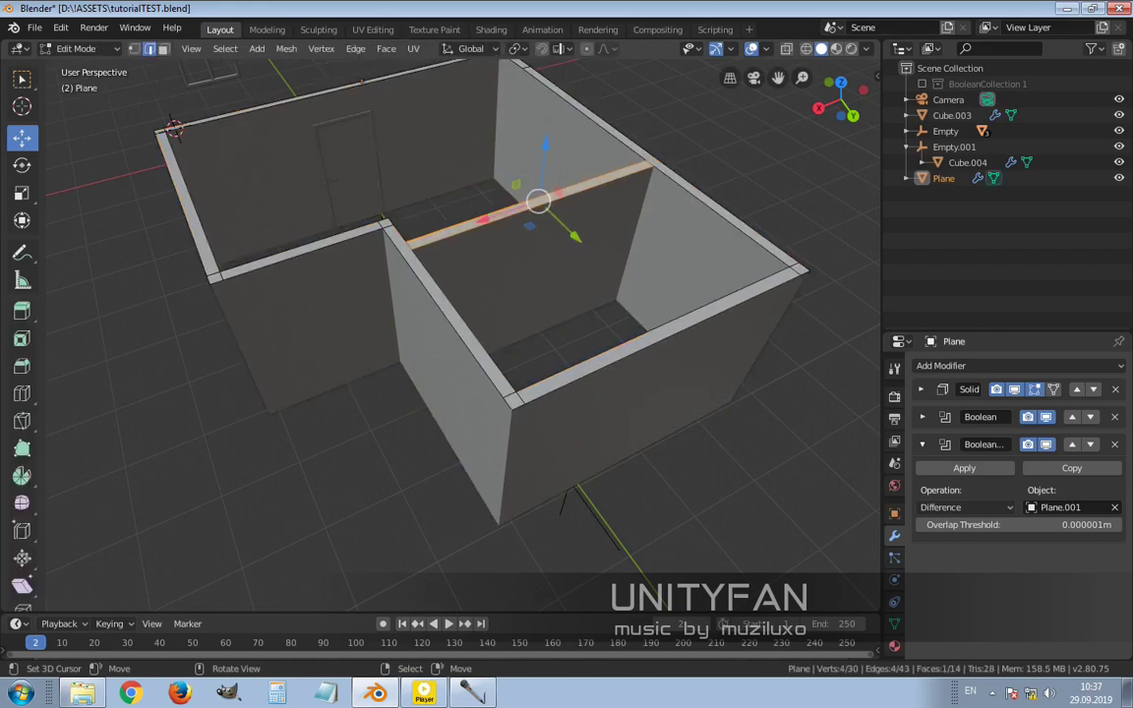
middle_click_drag(236, 261, 217, 212)
key("a")
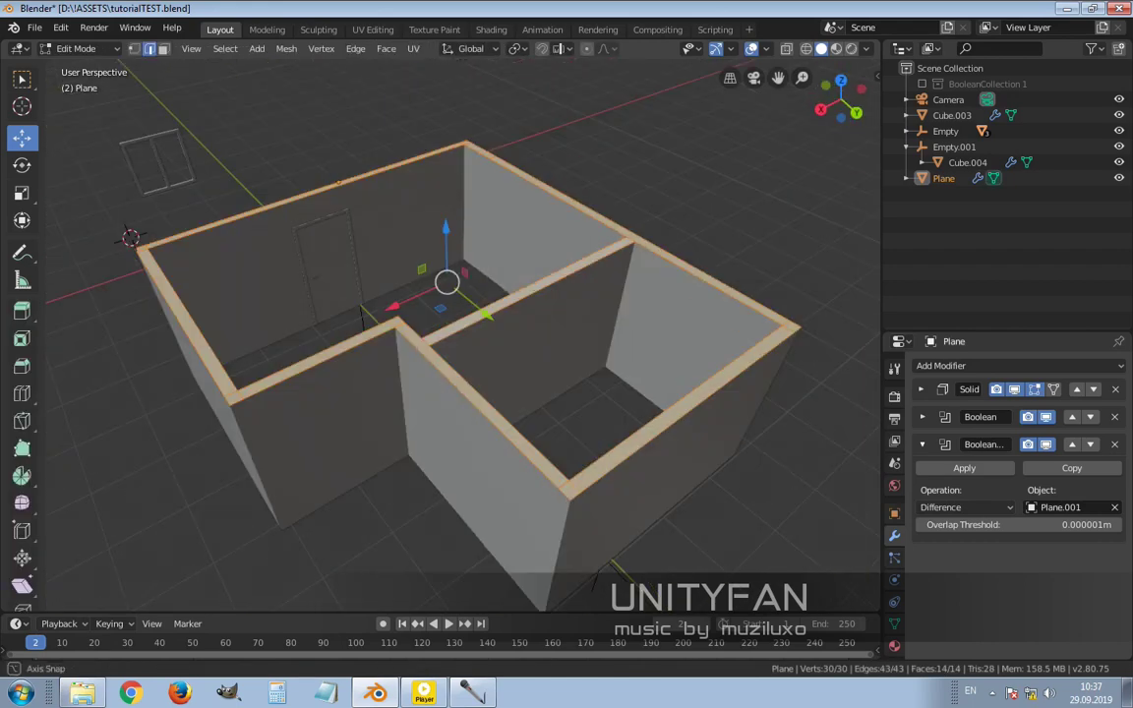
key("Tab")
middle_click_drag(423, 295, 511, 330)
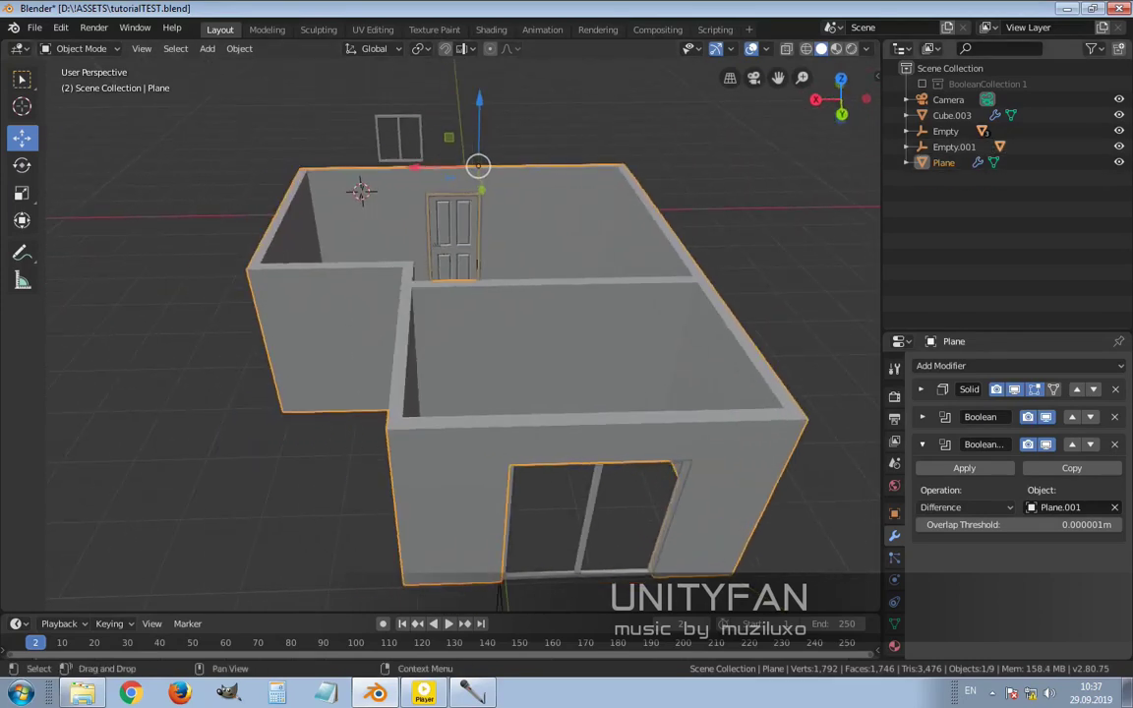
middle_click_drag(590, 344, 374, 340)
scroll(443, 324, "up", 3)
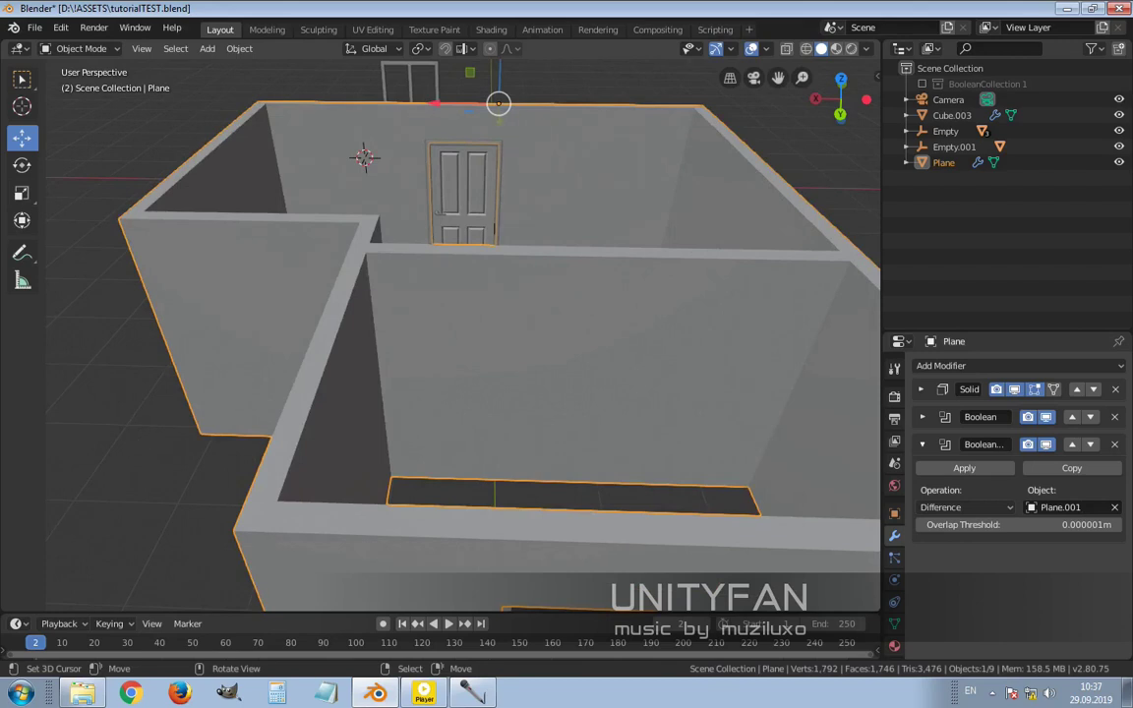
middle_click_drag(443, 344, 374, 251)
- Select Empty.001 and shift the window along the X axis
left_click(620, 480)
left_click(619, 480)
middle_click_drag(442, 345, 473, 384)
key("g")
key("x")
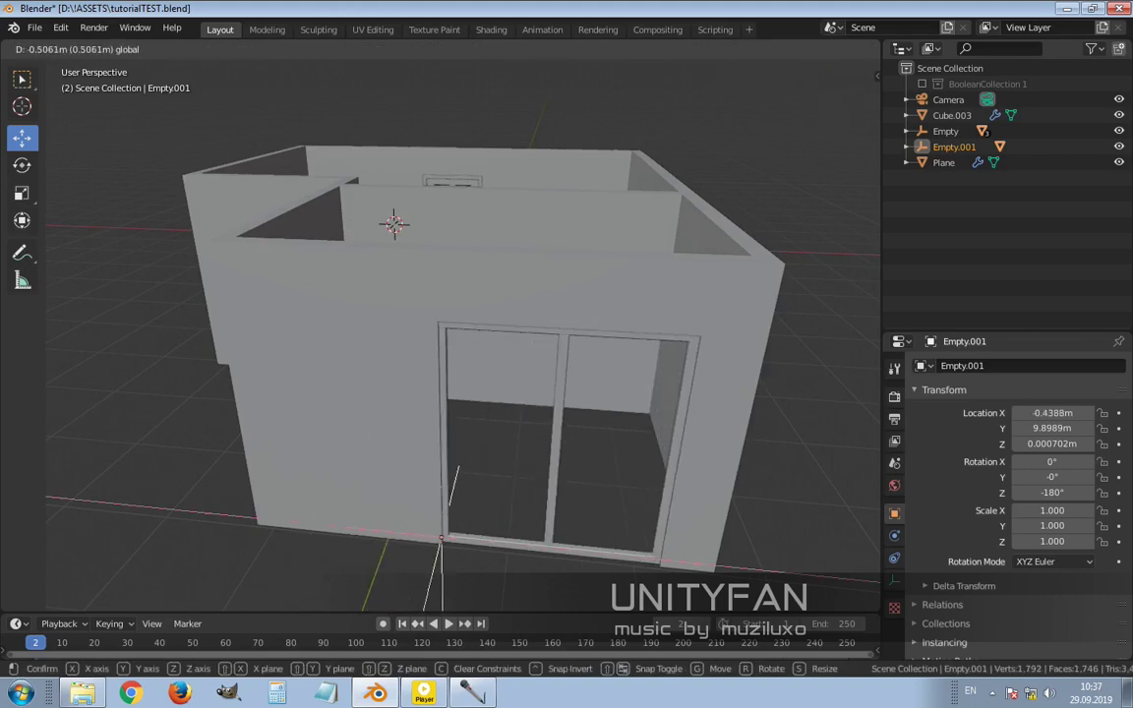
left_click(374, 457)
middle_click_drag(374, 457, 403, 433)
- Nudge the window along X again and slide it slightly further along its wall
key("g")
key("x")
key("Return")
middle_click_drag(443, 394, 689, 355)
scroll(442, 325, "up", 4)
scroll(443, 325, "down", 4)
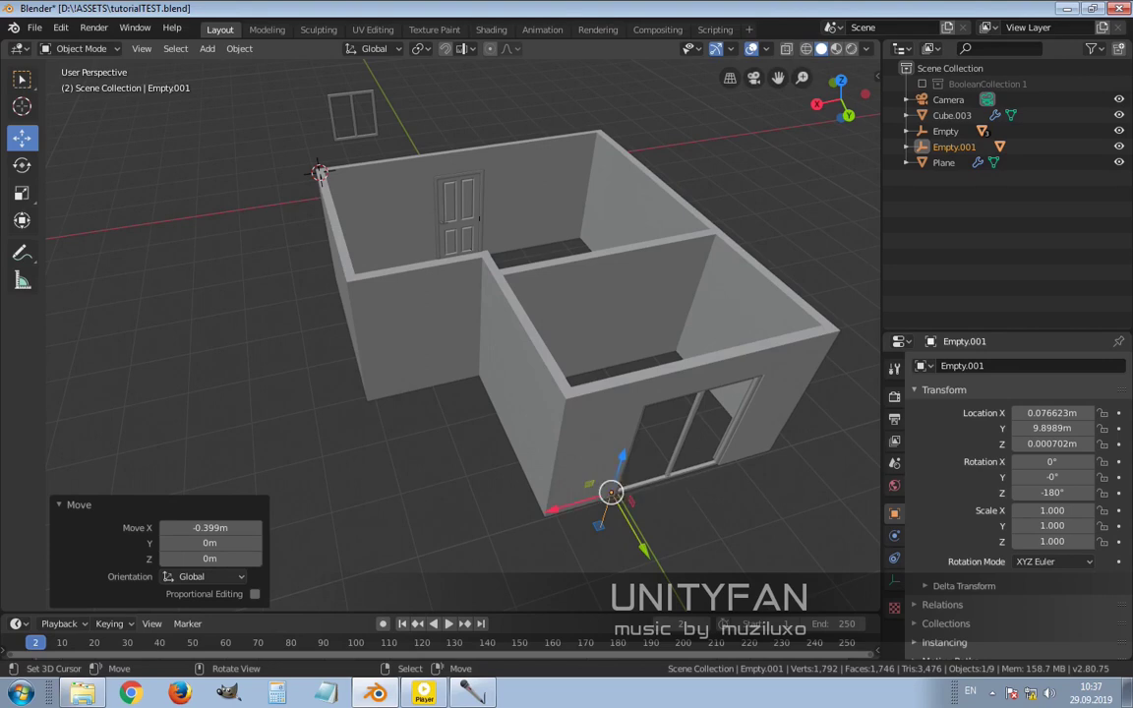
left_click_drag(555, 507, 543, 511)
middle_click_drag(543, 510, 551, 443)
scroll(551, 443, "up", 5)
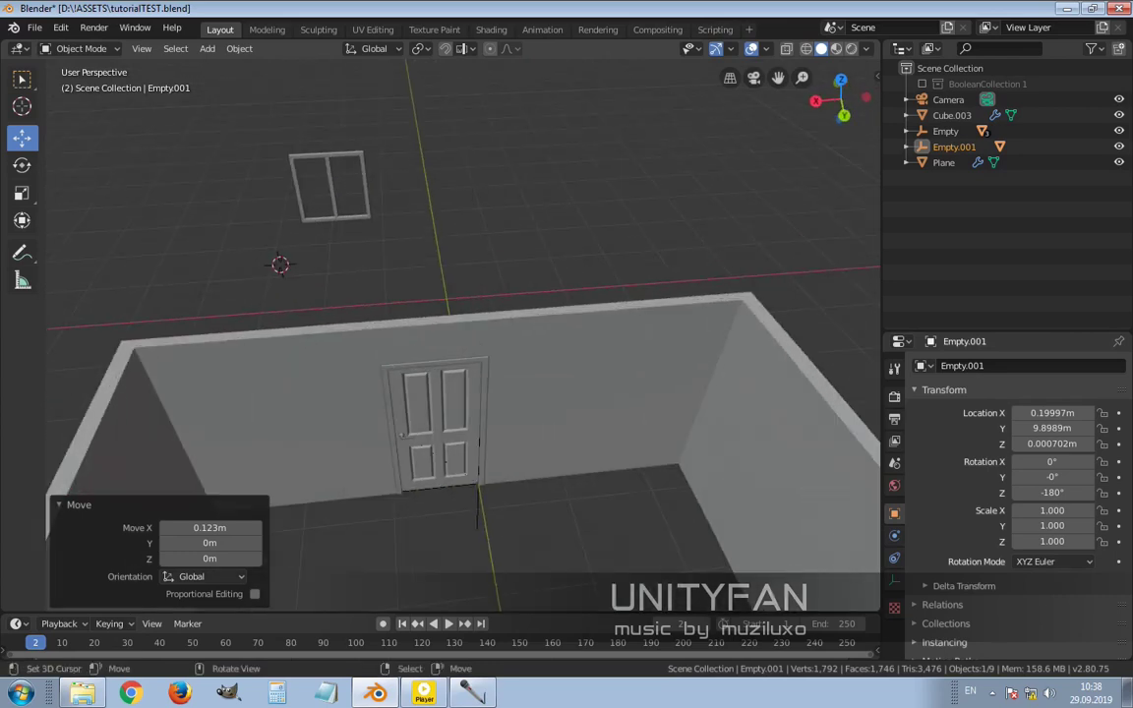
- Select the door Empty and move it about 0.565 m, to X 0.56409 m
left_click(478, 462)
middle_click_drag(479, 463, 501, 433)
key("g")
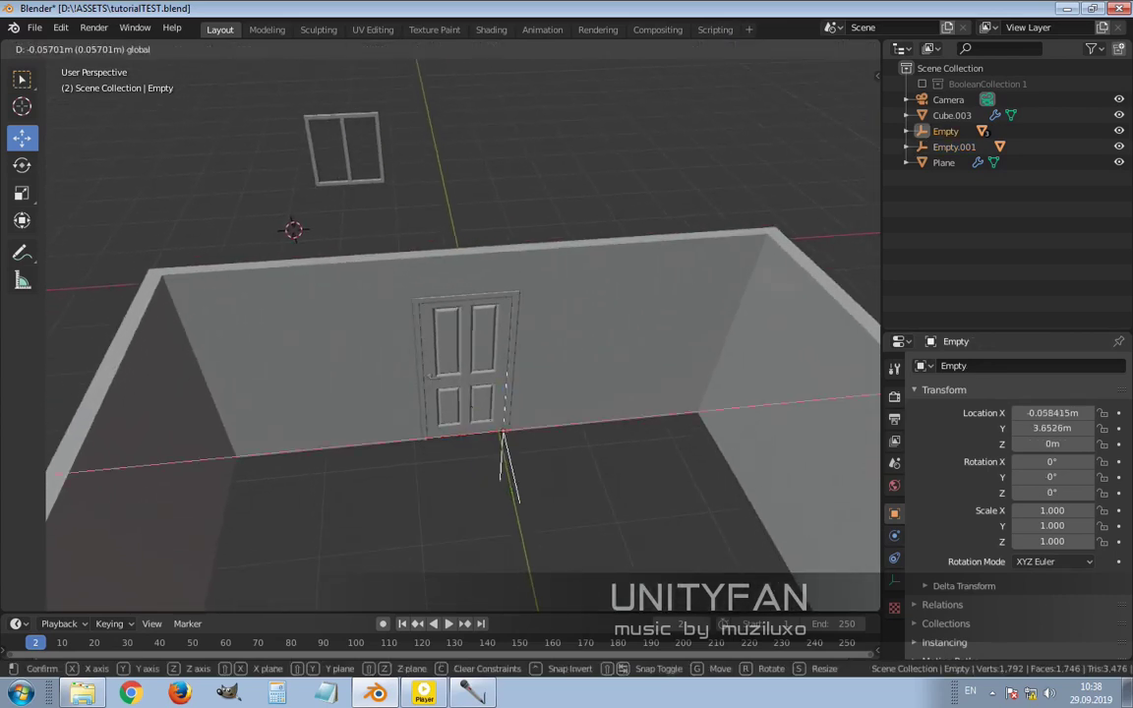
left_click(463, 433)
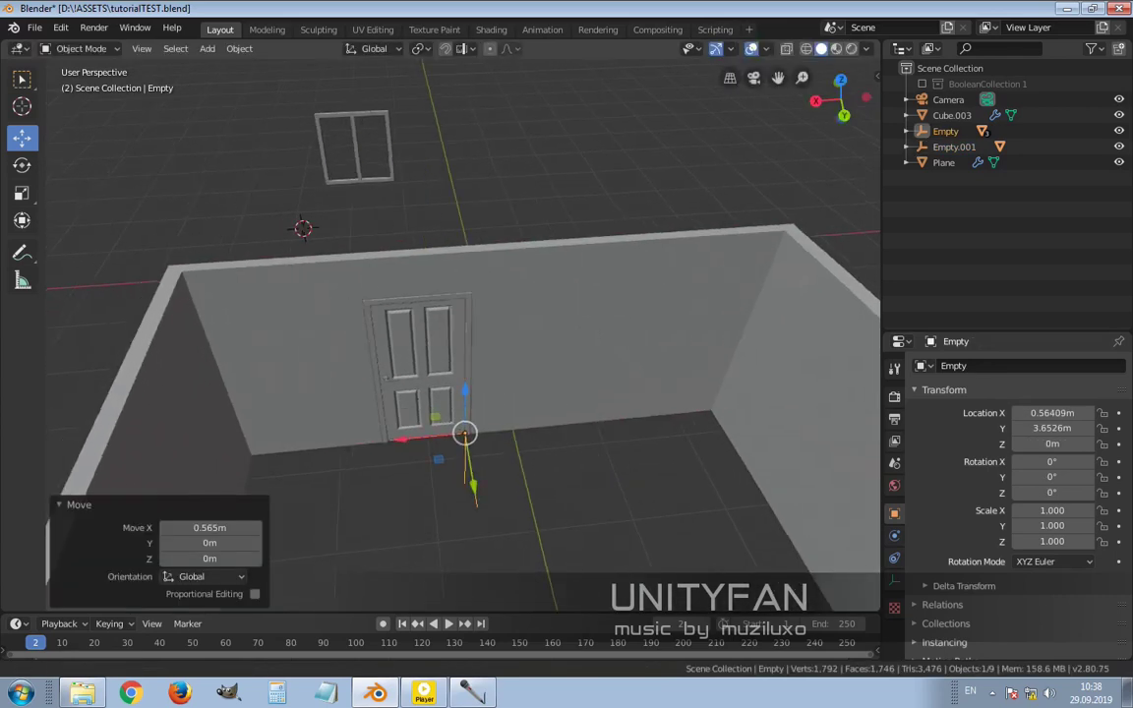
middle_click_drag(462, 432, 505, 382)
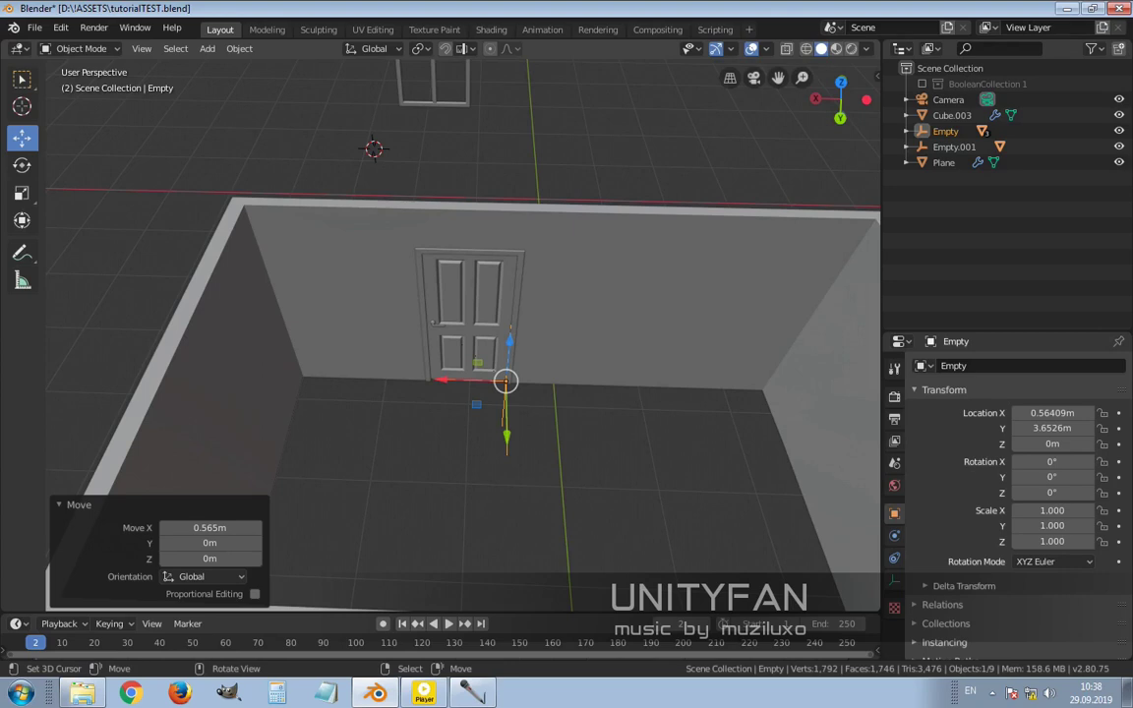